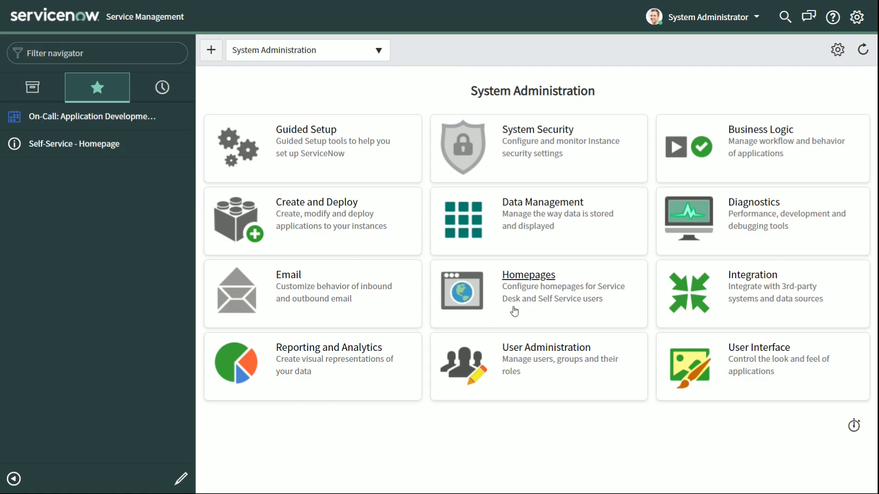
Step: Enable showing the application picker and the update set picker in the header through the Developer system settings
click(856, 18)
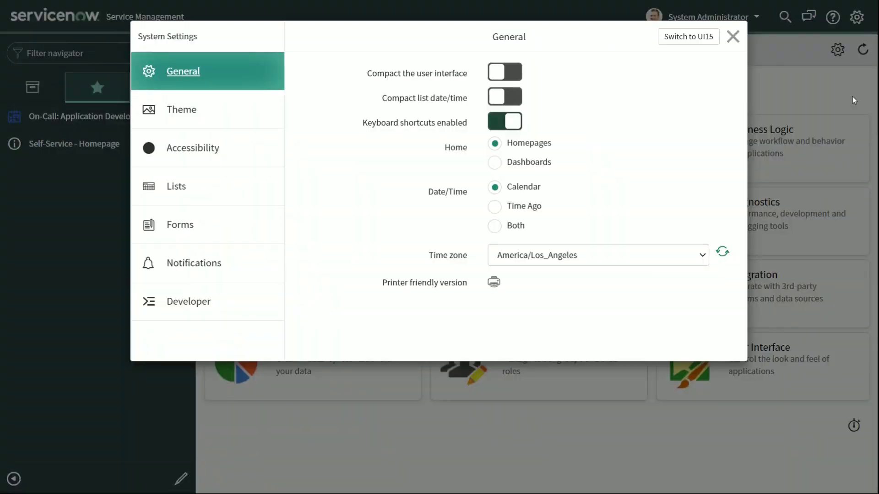
click(732, 36)
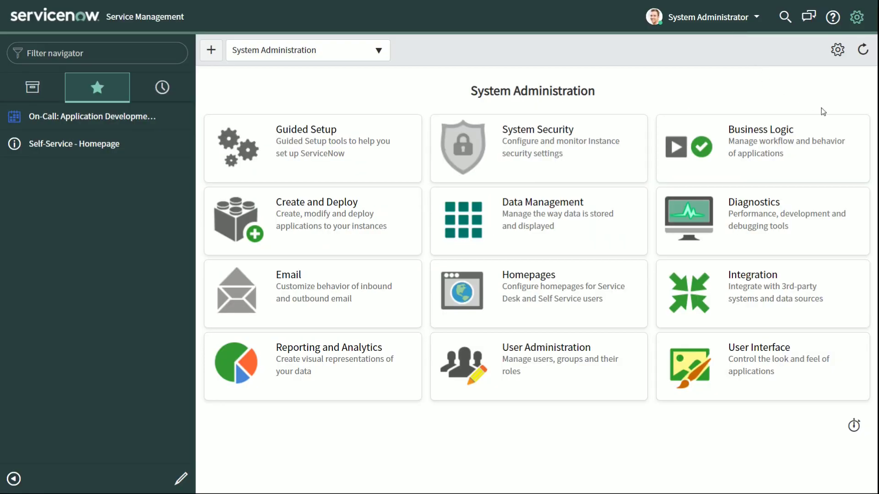
click(857, 19)
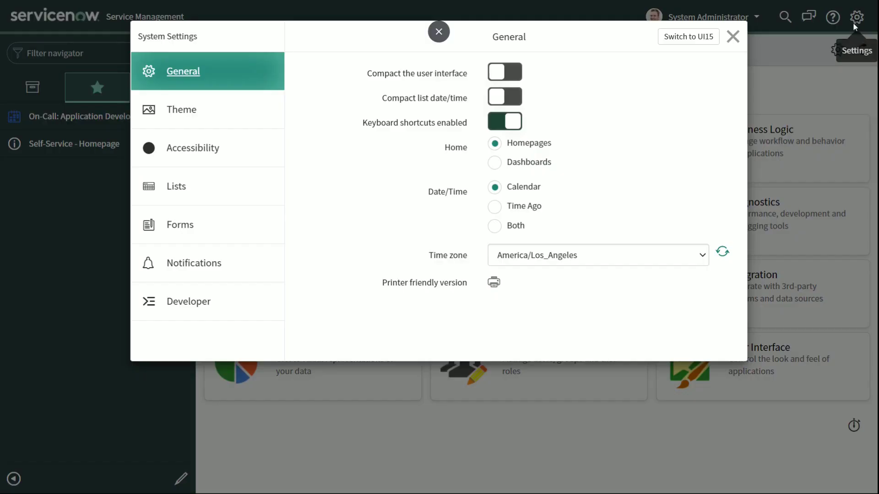
click(200, 311)
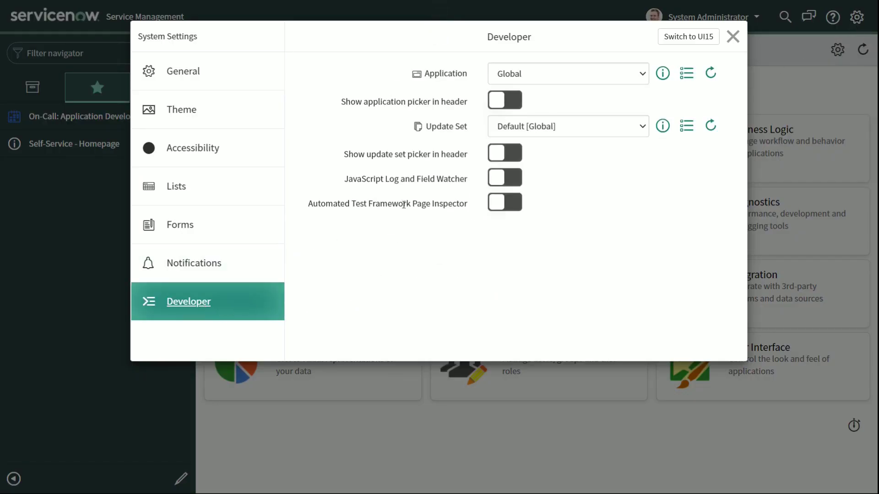
click(502, 100)
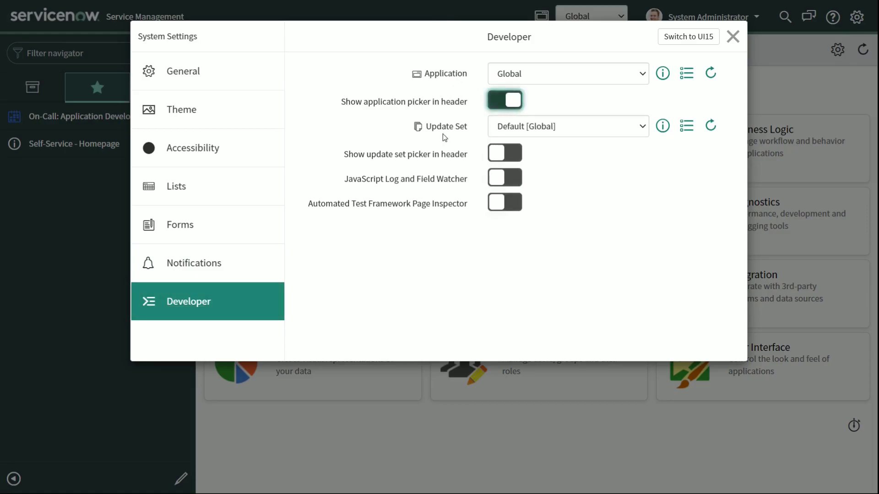
click(503, 153)
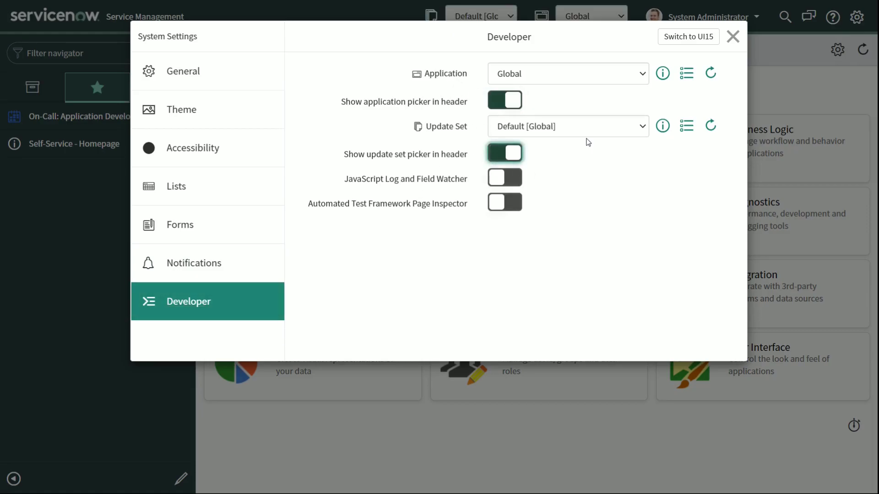
click(732, 37)
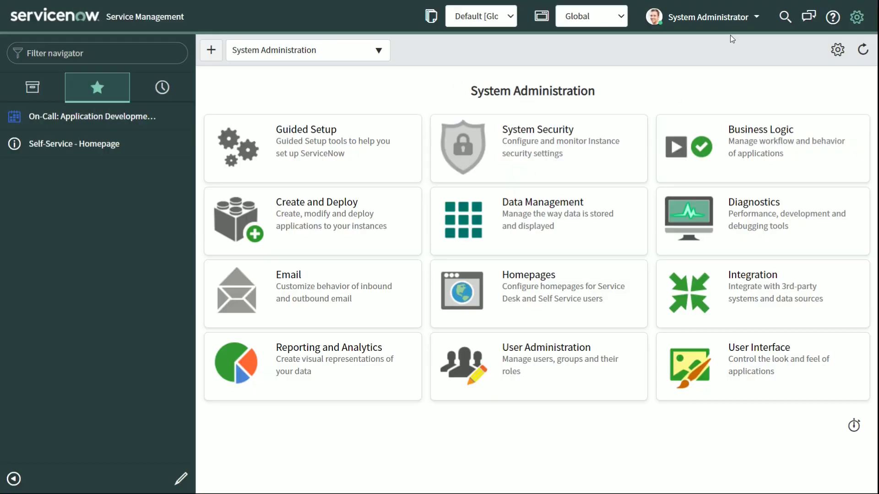
Step: Review the available application scopes and update sets in the header pickers without changing the selection
click(586, 19)
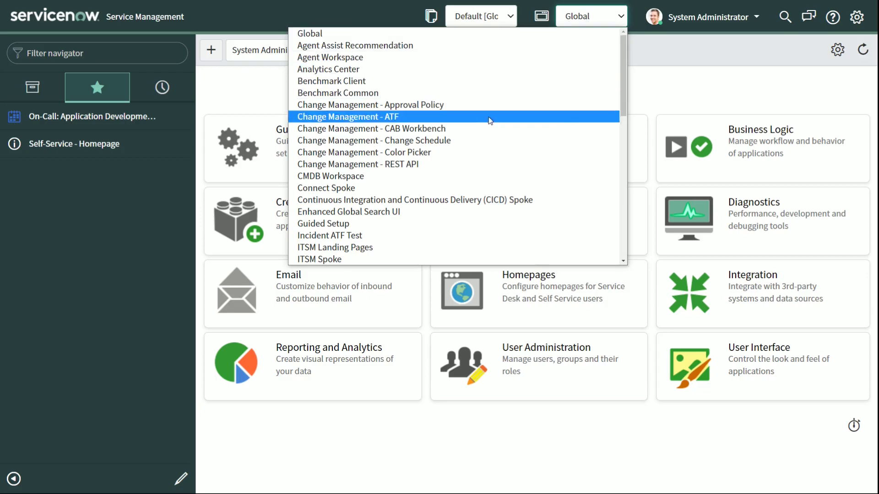
scroll(444, 251, down, 8)
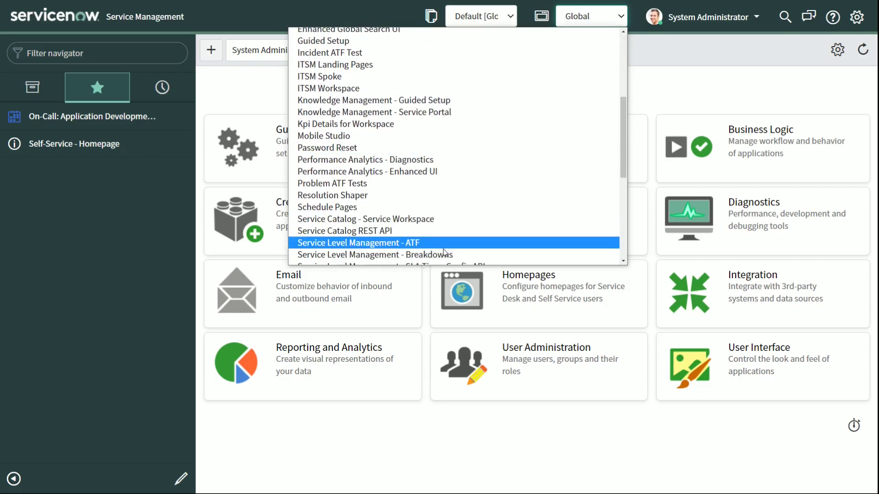
scroll(447, 246, down, 2)
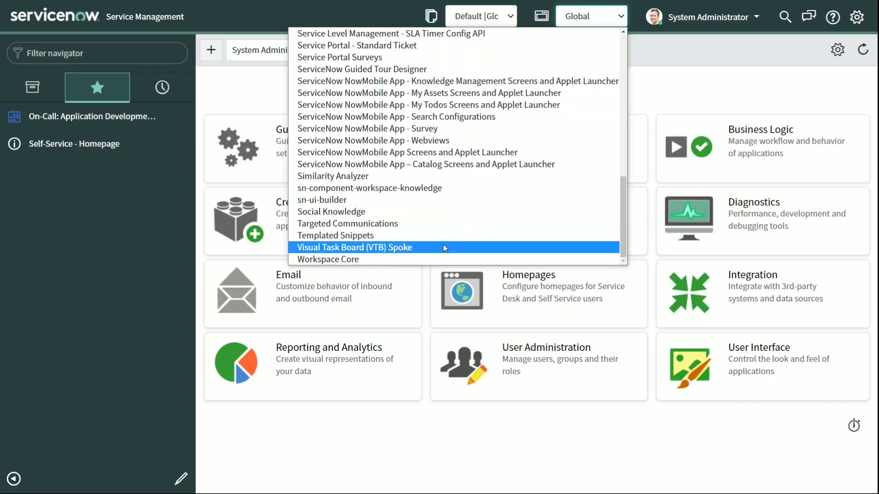
scroll(443, 245, up, 10)
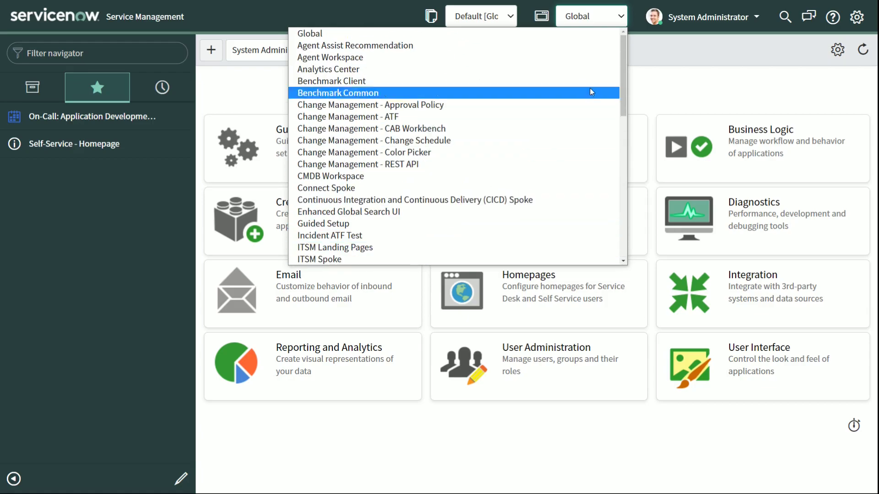
click(623, 21)
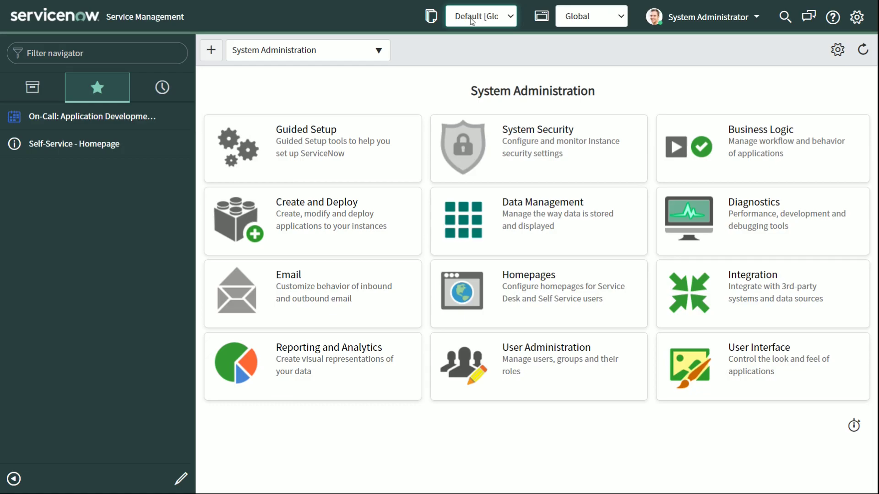
click(472, 21)
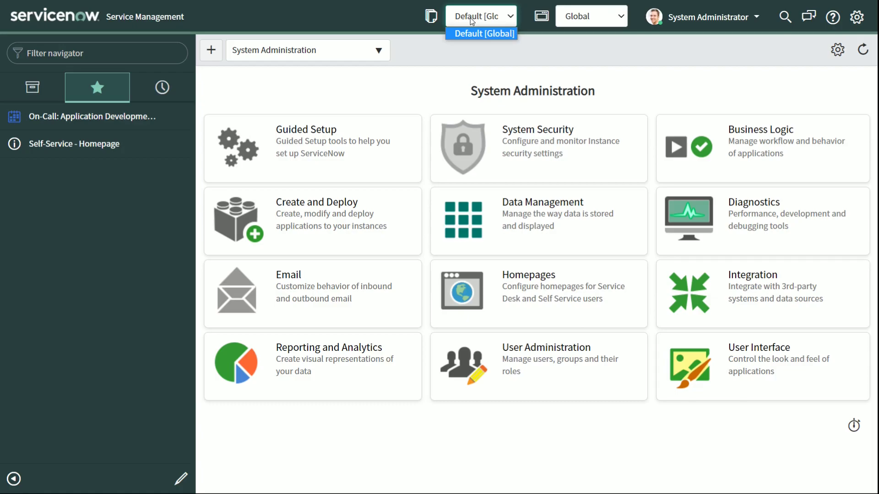
click(471, 18)
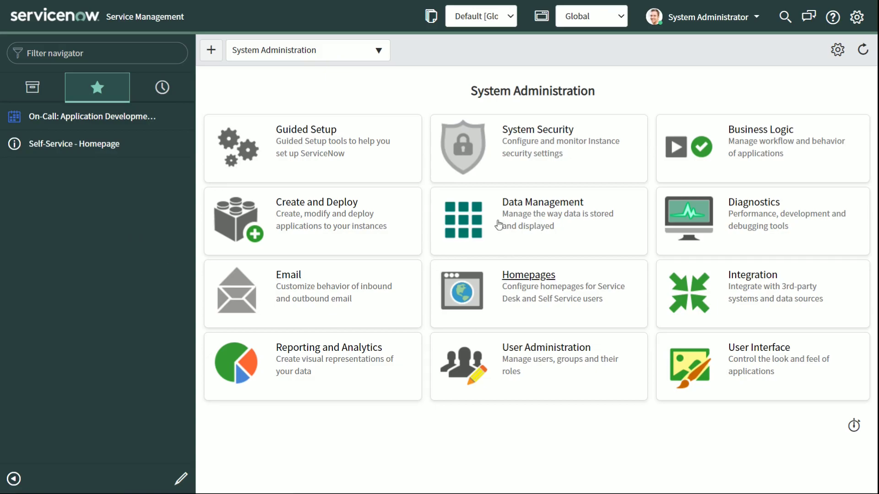
Step: Find and open Studio, and start the guided setup for a new application
click(94, 58)
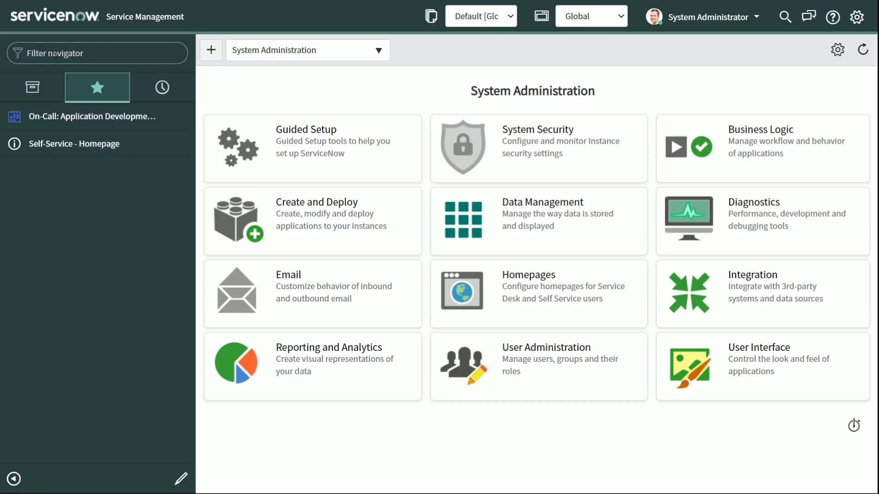
text(studio)
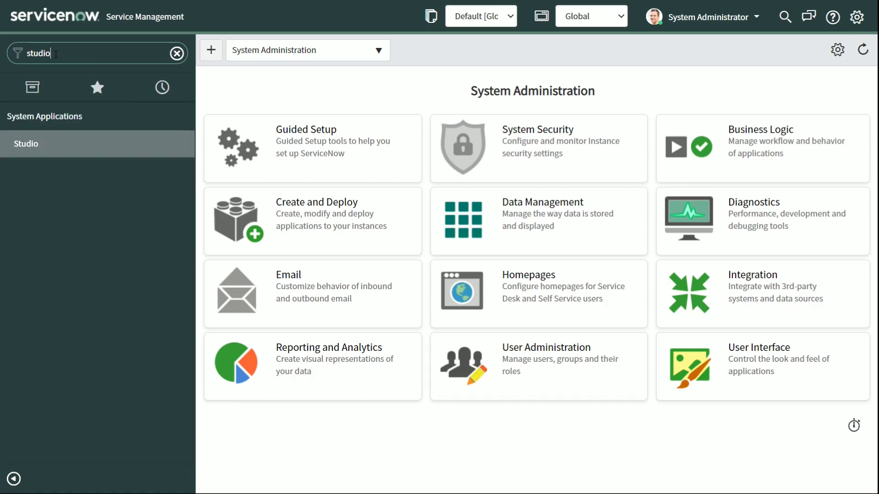
click(50, 147)
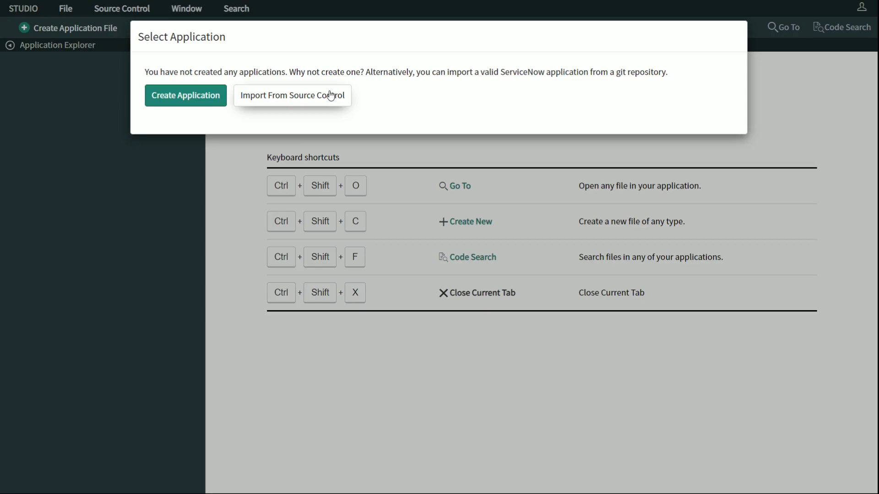
click(178, 104)
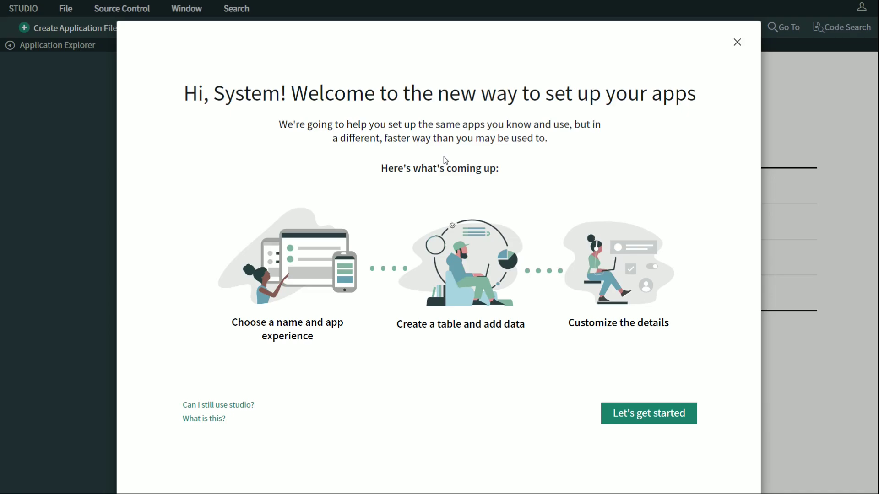
click(648, 418)
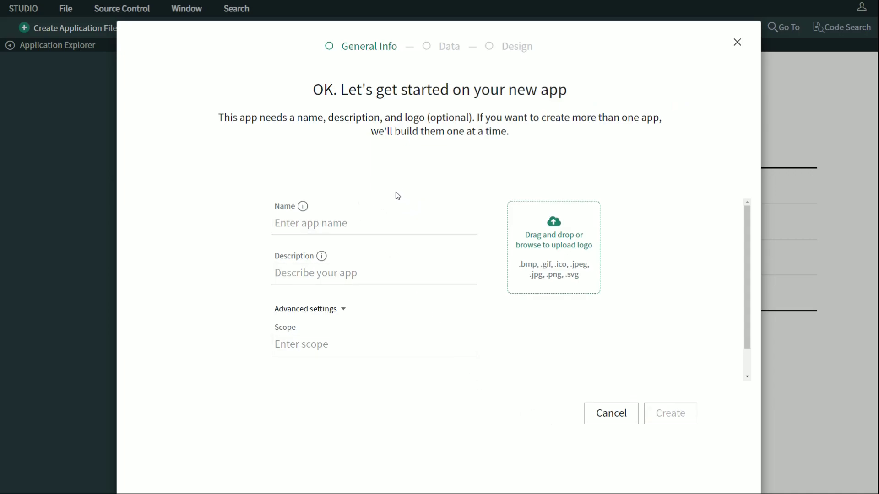
Step: Name the app "Make a request" and describe it as "This application is used to make requests."
click(392, 222)
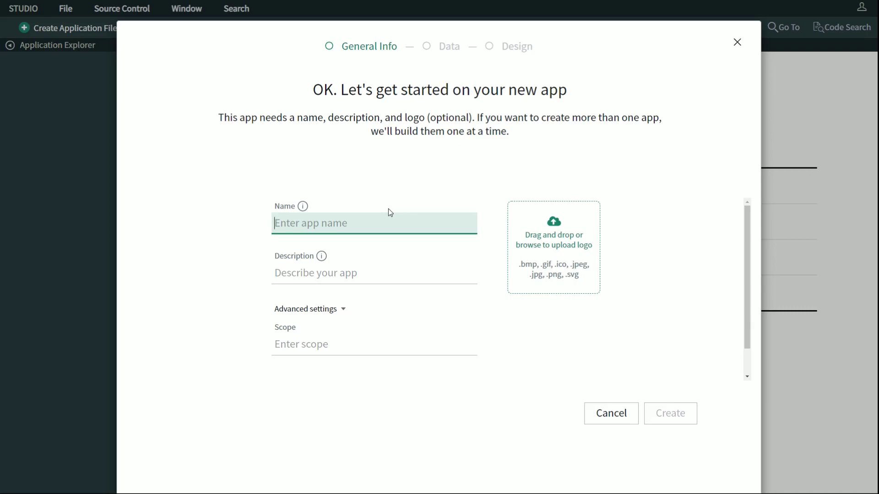
text(Make a request)
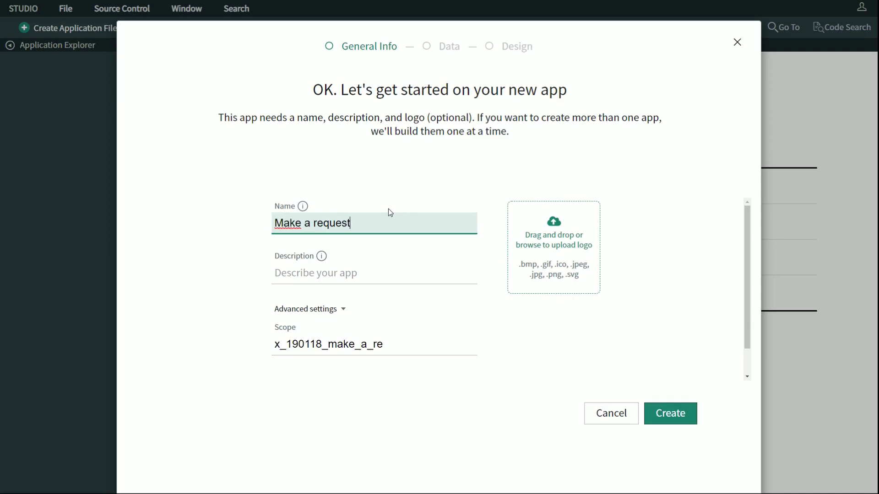
key(Tab)
key(Tab)
text(This applicationn is)
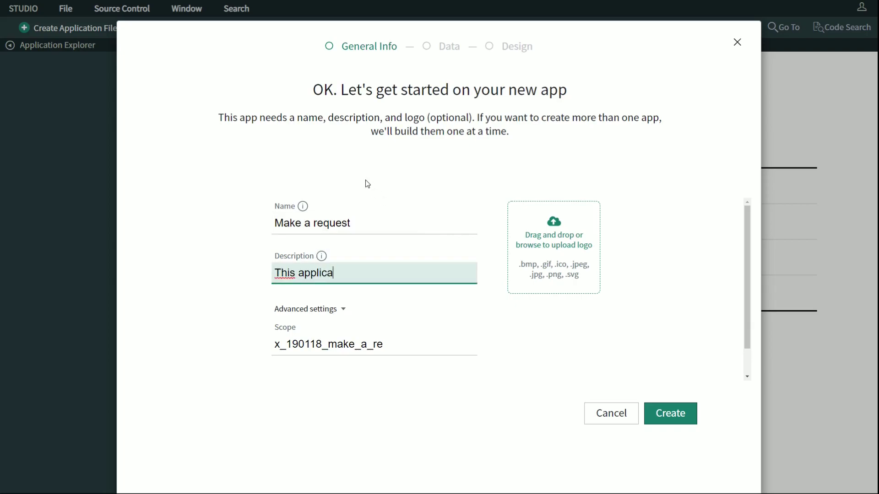
key(BackSpace)
key(BackSpace)
key(BackSpace)
key(BackSpace)
text(is used to make requests)
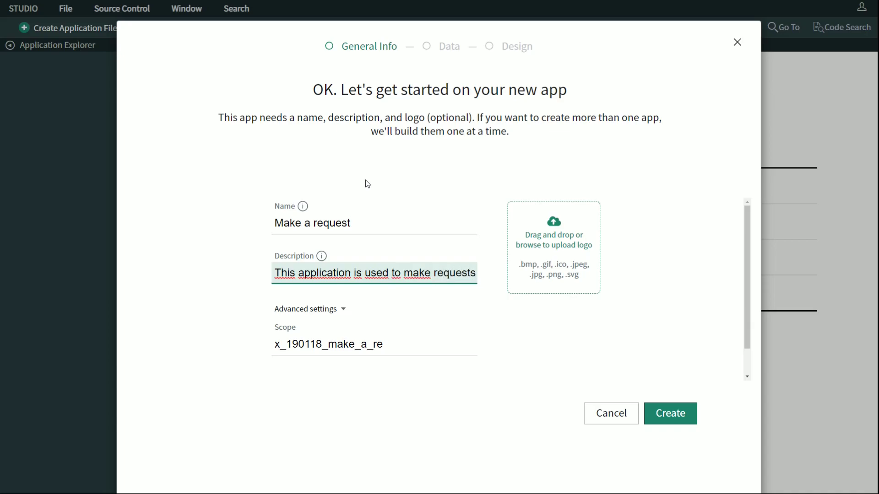
text(.)
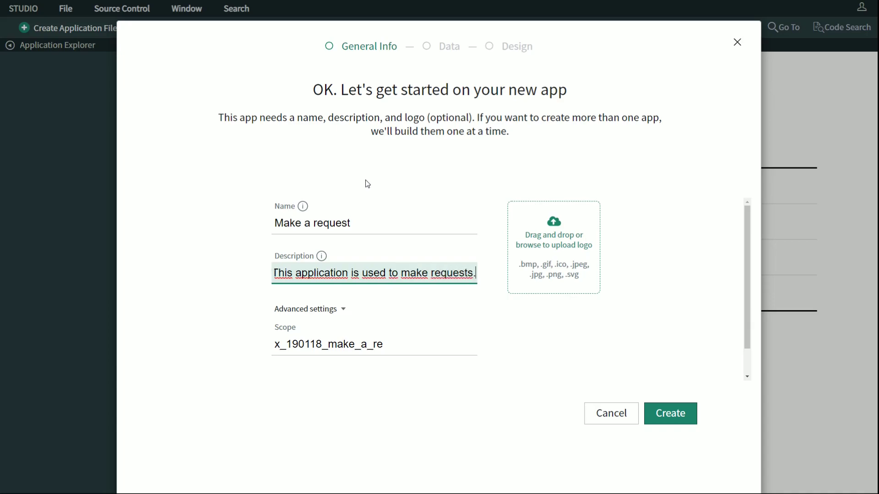
Step: Examine the parts of the generated application scope: the x prefix, the numeric company code and the app name
click(289, 335)
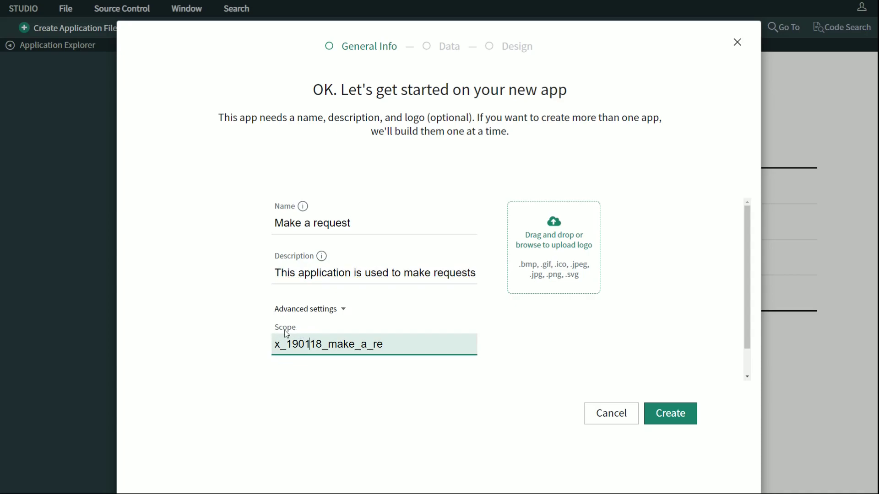
drag(397, 344, 231, 355)
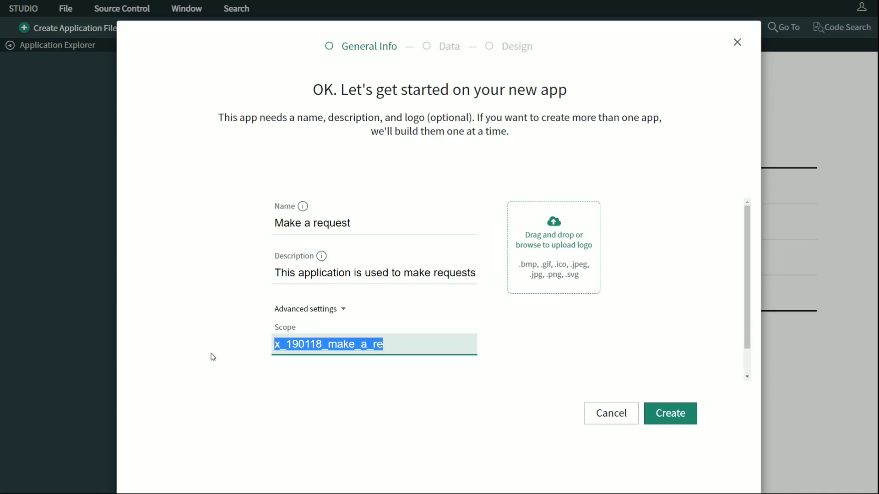
click(280, 344)
drag(280, 344, 287, 345)
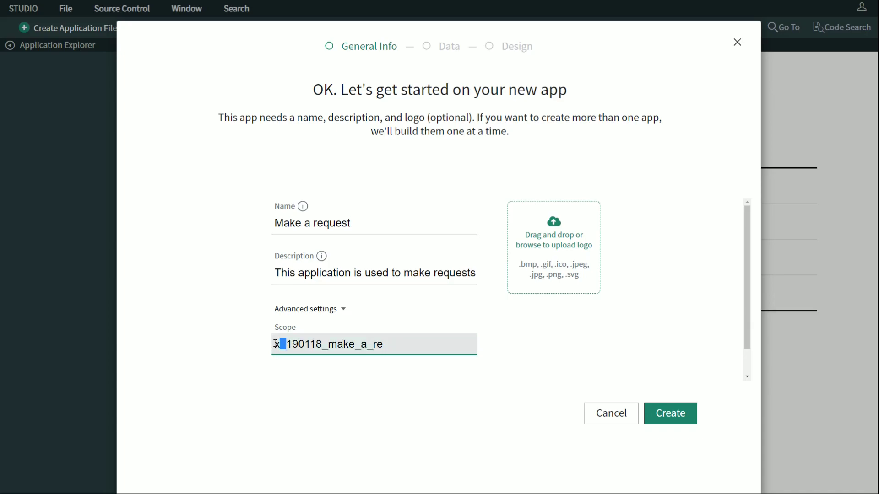
double_click(287, 344)
mouse_move(287, 344)
mouse_down()
mouse_move(254, 348)
mouse_move(290, 342)
mouse_up()
key(ctrl+z)
click(293, 344)
drag(286, 344, 322, 344)
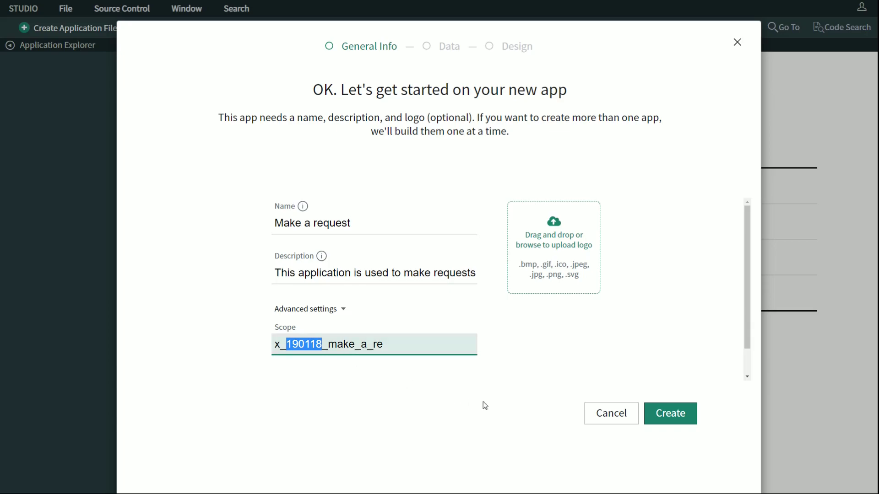
click(304, 344)
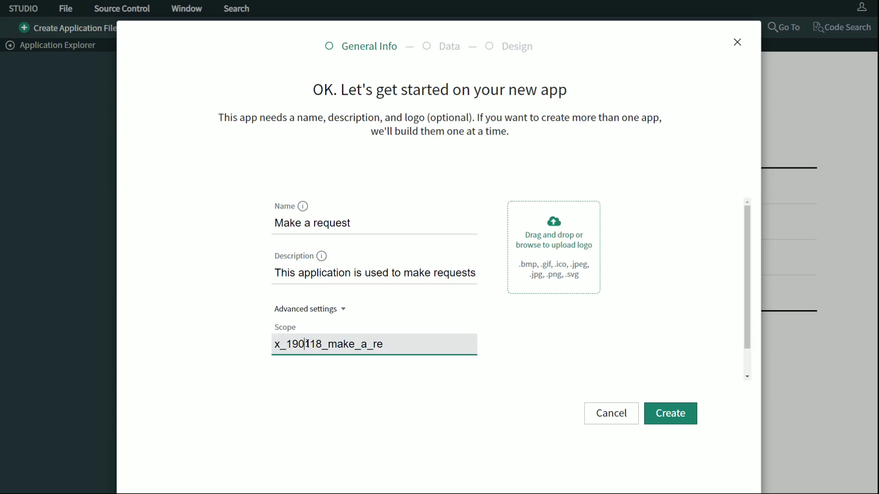
double_click(309, 344)
click(309, 344)
drag(322, 344, 289, 344)
drag(329, 344, 394, 345)
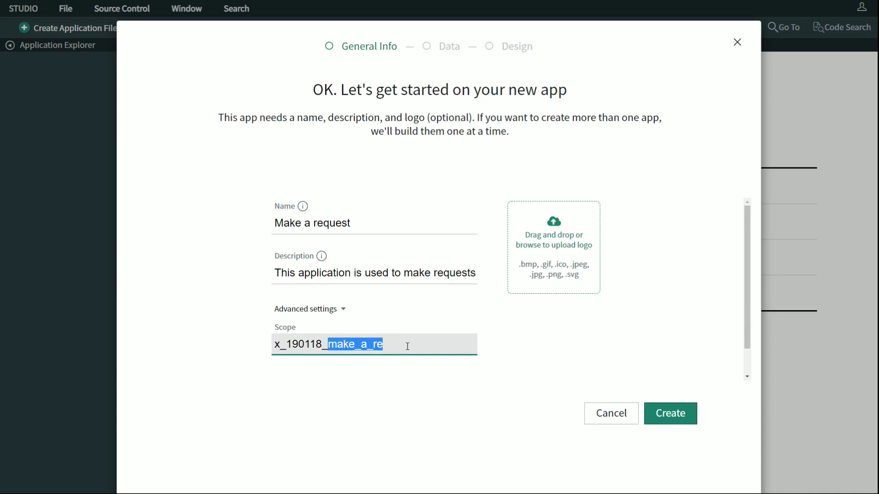
Step: Change the app-name part at the end of the application scope to makeareq, keeping its prefix
click(386, 368)
mouse_move(386, 345)
mouse_down()
mouse_move(304, 345)
mouse_move(402, 341)
mouse_up()
click(331, 344)
text(make)
key(BackSpace)
text(areq)
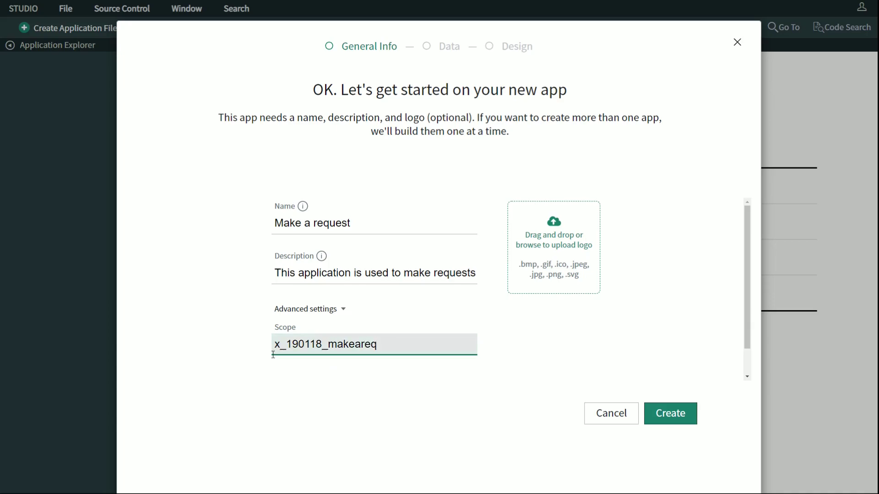
drag(286, 344, 378, 344)
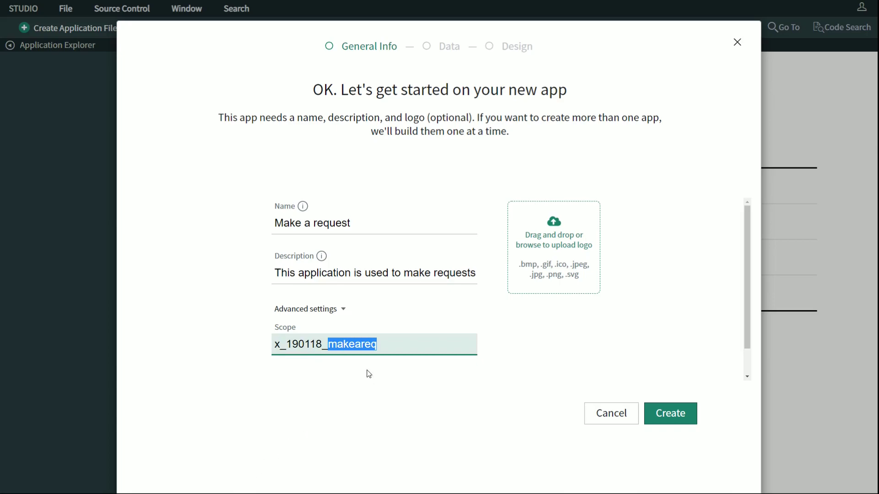
click(406, 310)
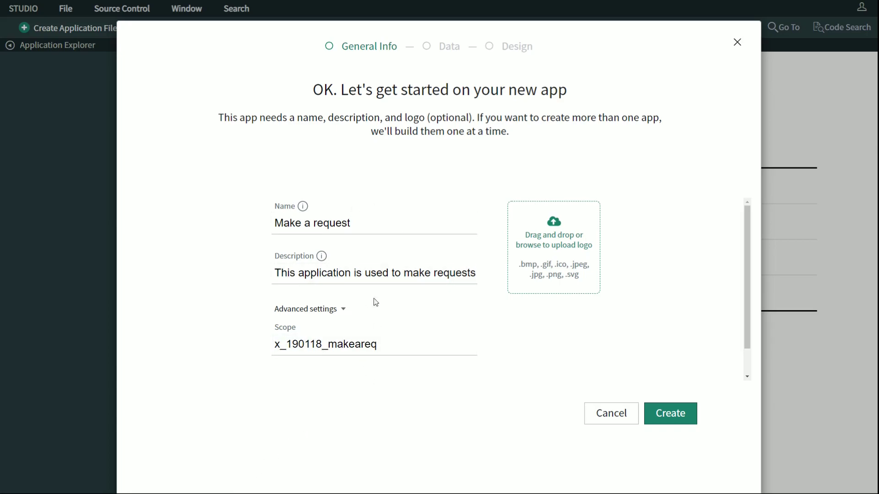
Step: Create the application and skip the role setup by continuing in Studio (Advanced)
click(672, 421)
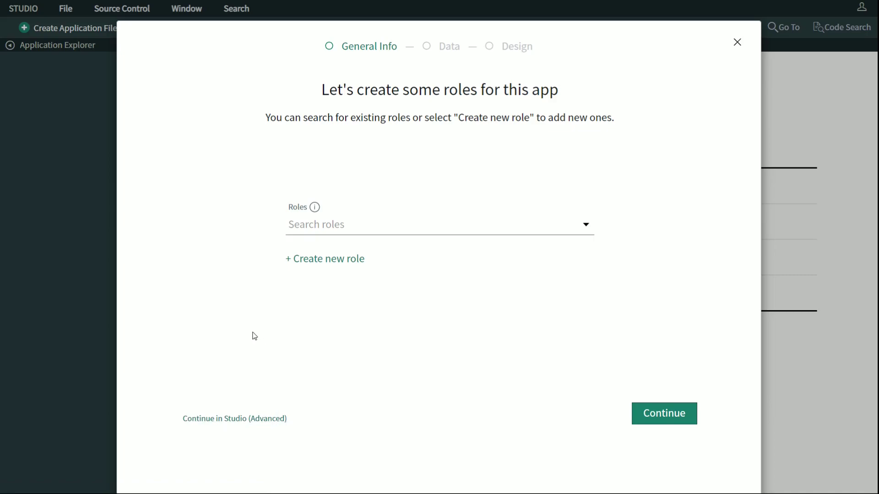
click(229, 422)
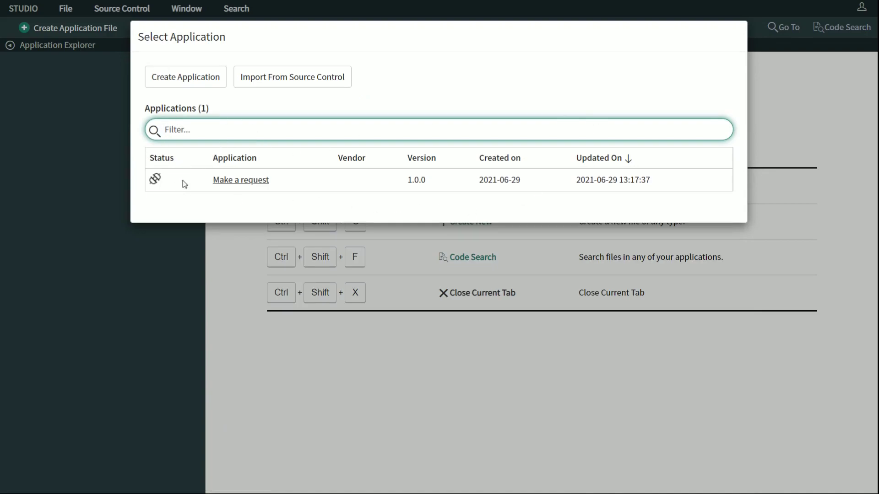
Step: Open the Make a request application in Studio and look over the available menu commands
click(243, 182)
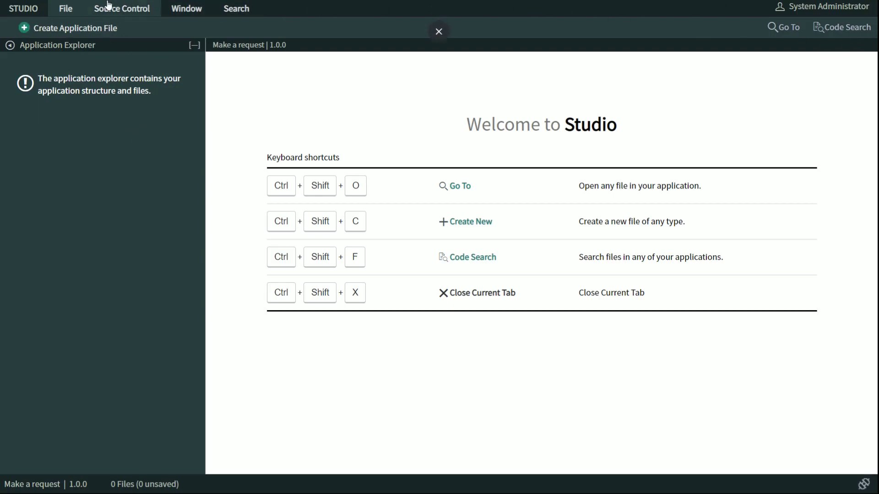
click(67, 8)
click(124, 13)
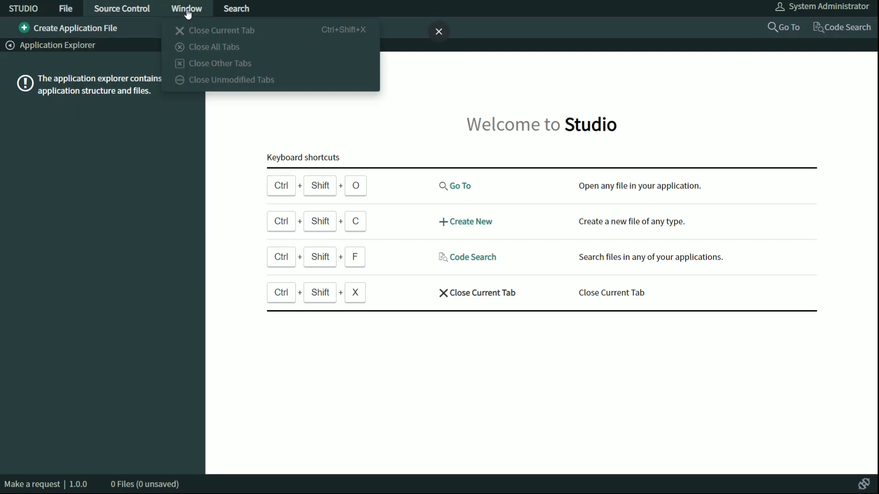
click(235, 10)
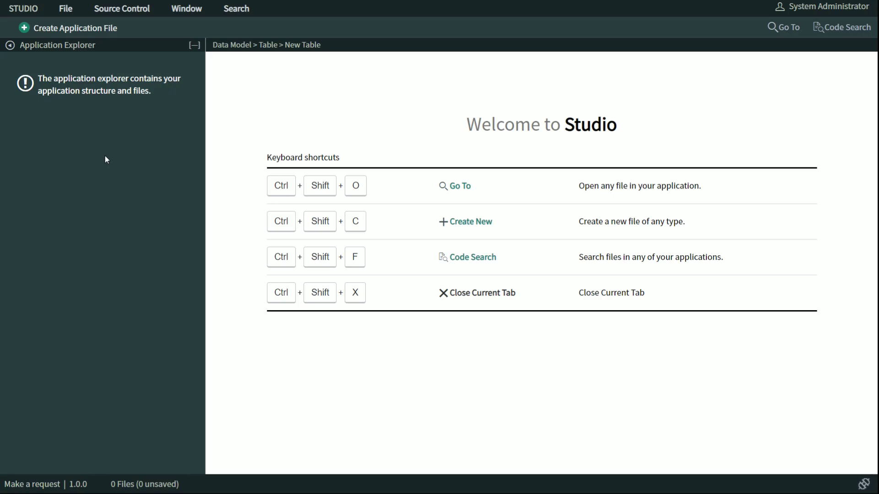
Step: Switch to the data model diagram in Photos, read the NeedIt Requests fields and data types, and return to Studio
key(alt+Tab)
key(alt+Tab)
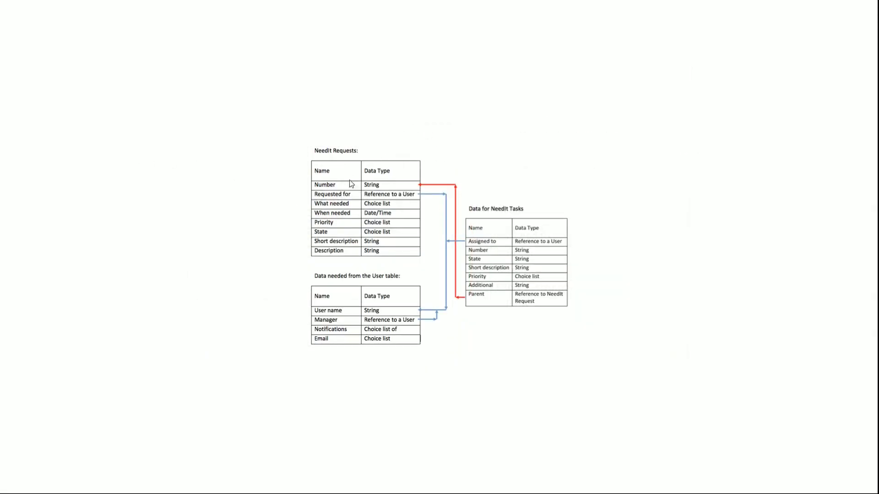
scroll(410, 229, up, 5)
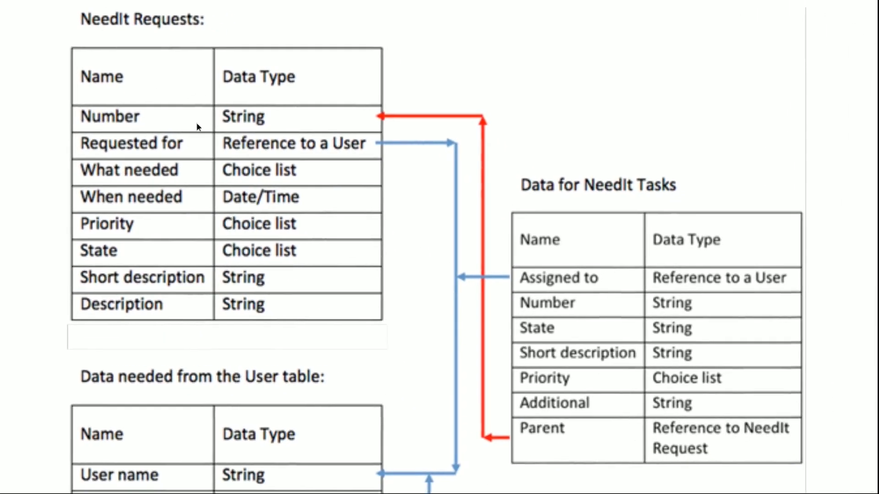
key(alt+Tab)
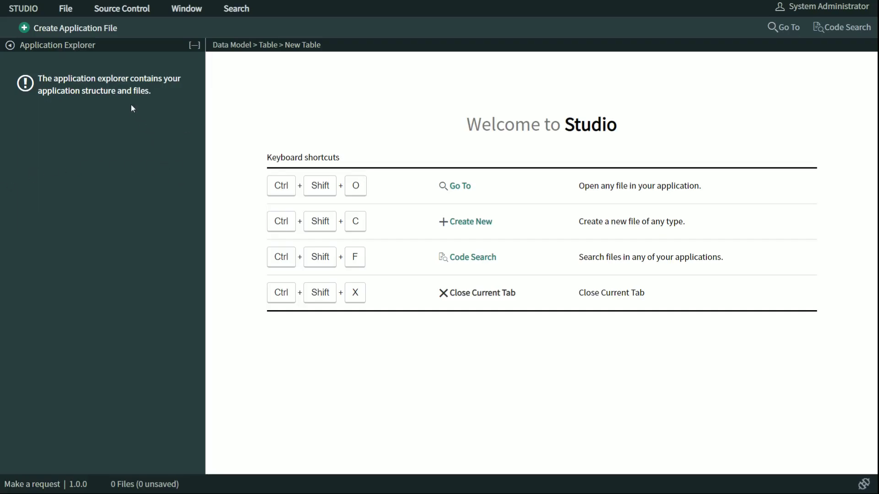
Step: Start a new application file of type Table from the Data Model category
click(66, 32)
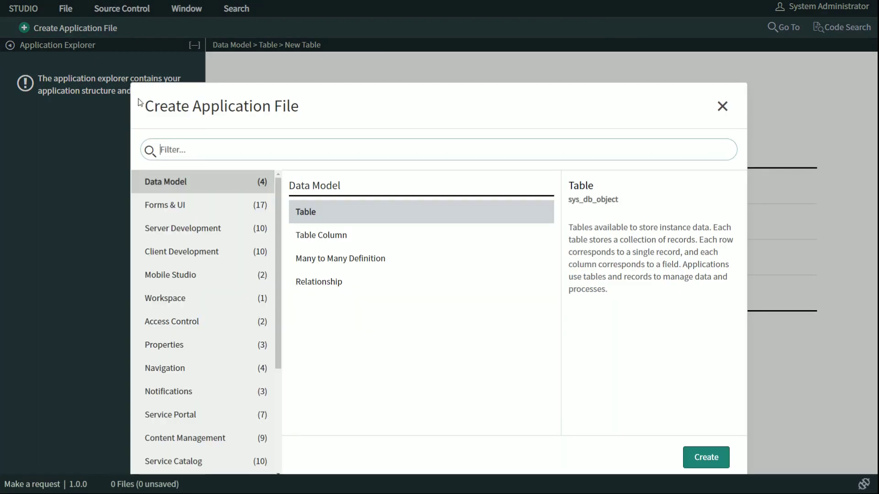
click(194, 150)
text(Table)
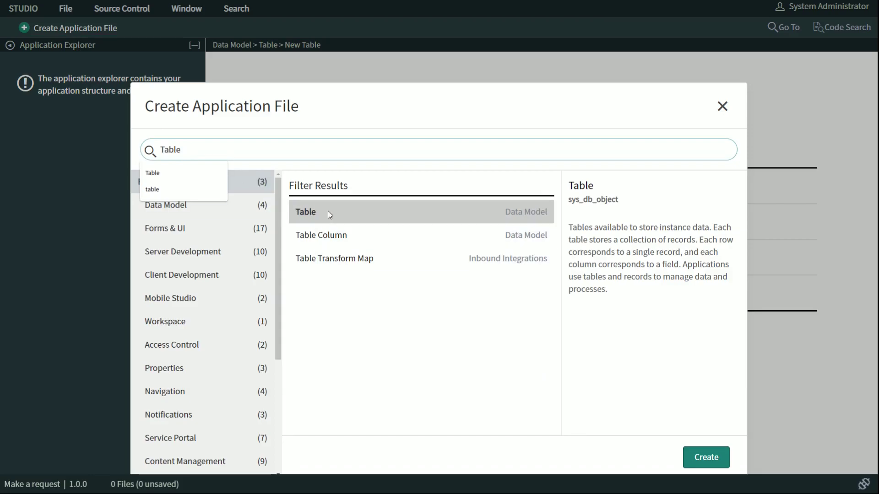
double_click(320, 210)
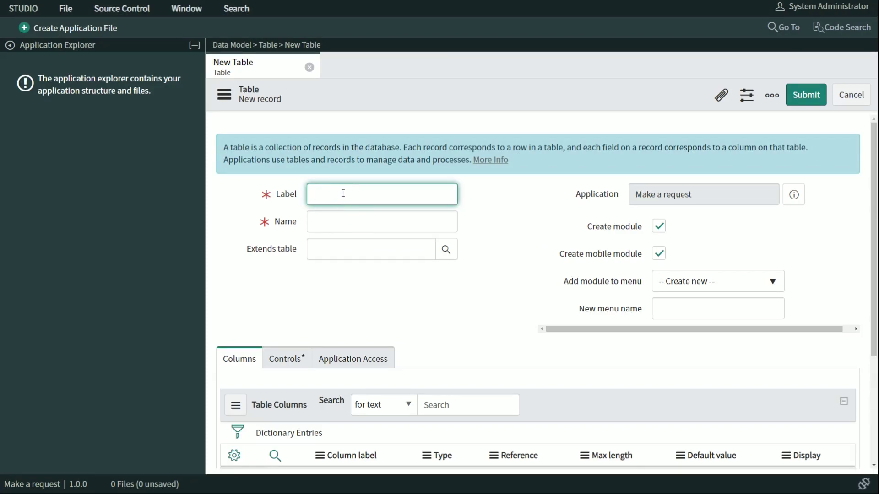
Step: Label the new table Request and check the table name generated from the application scope
text(Request)
key(Tab)
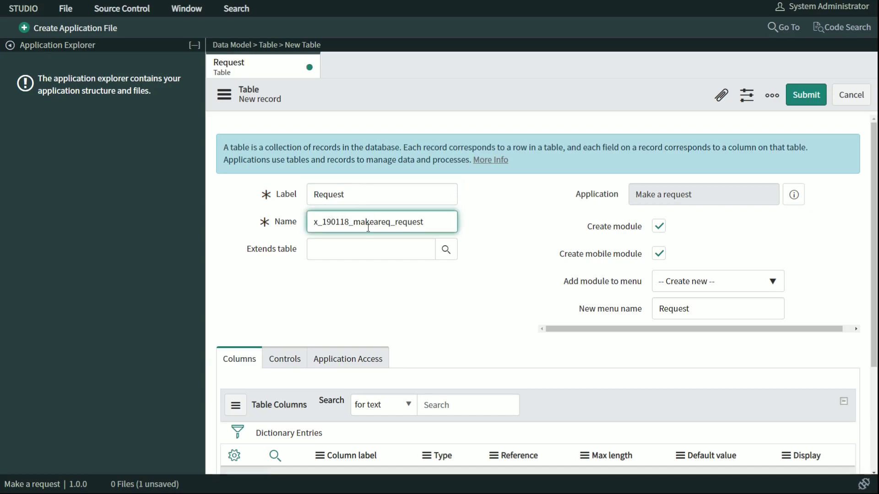
drag(274, 221, 446, 218)
click(333, 223)
drag(312, 222, 460, 227)
click(353, 221)
click(392, 299)
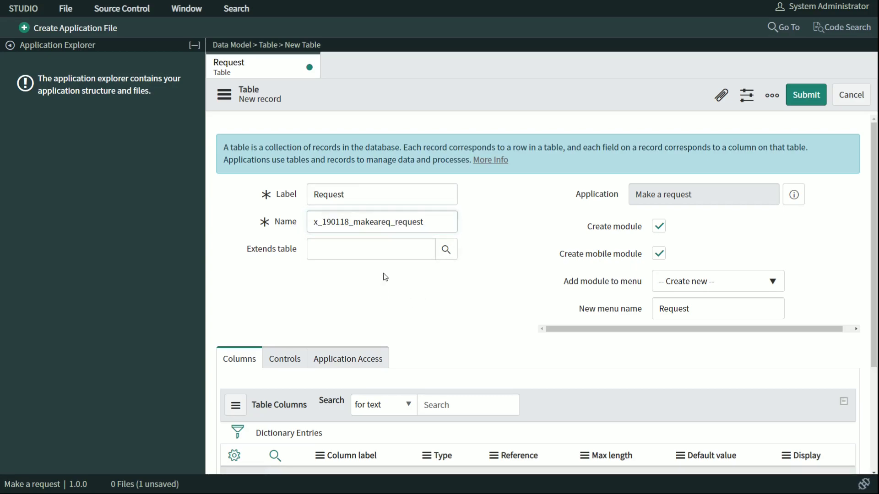
Step: Make the Request table extend the Task table
click(337, 250)
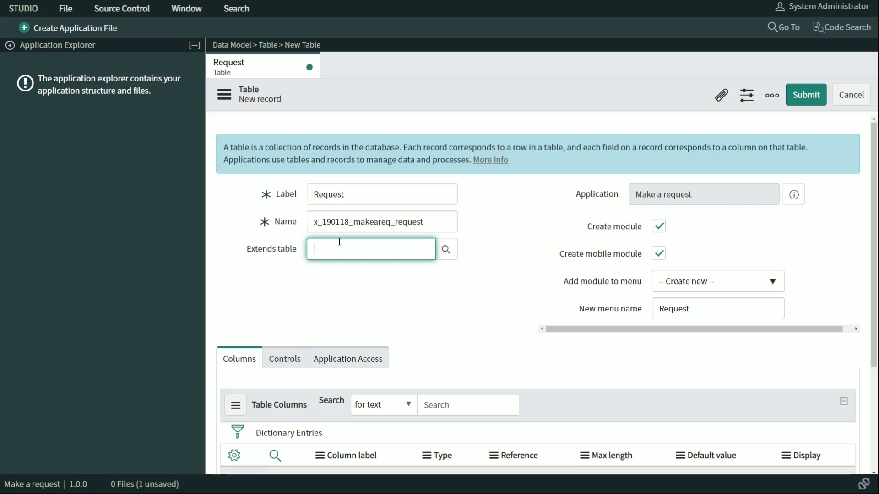
text(Task)
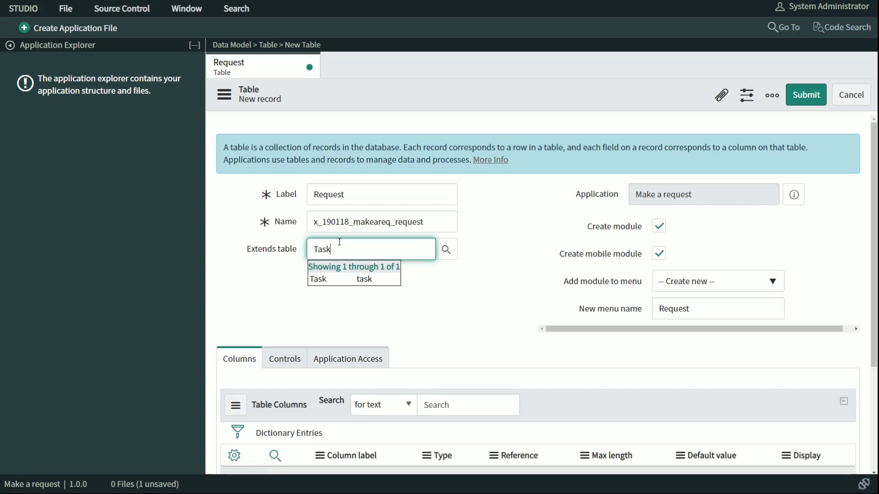
click(347, 280)
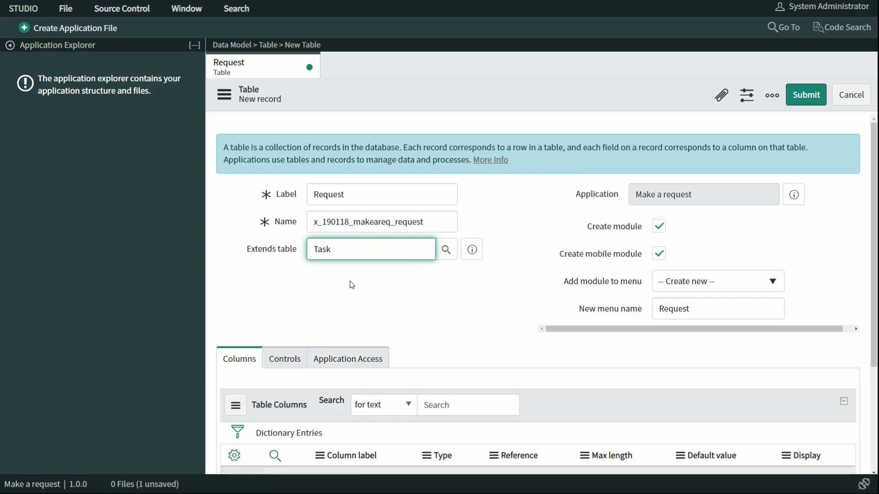
Step: Leave full-screen view and preview the Task record referenced as the table being extended
key(F11)
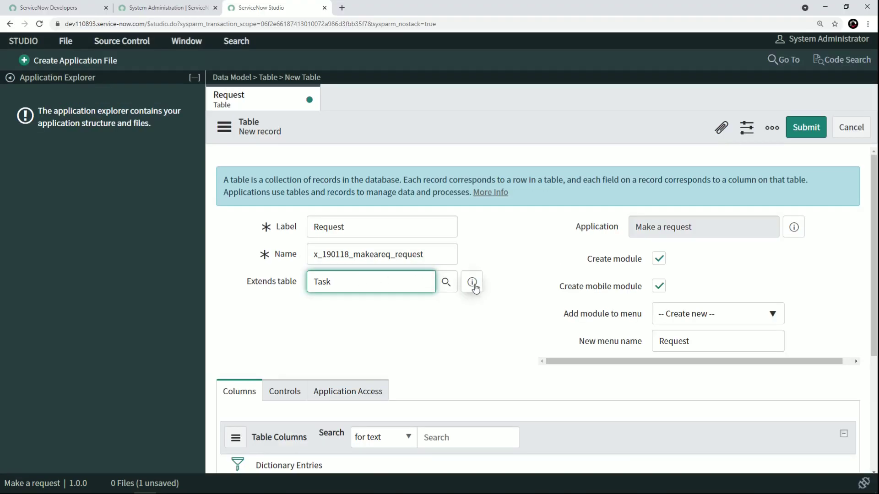
click(473, 283)
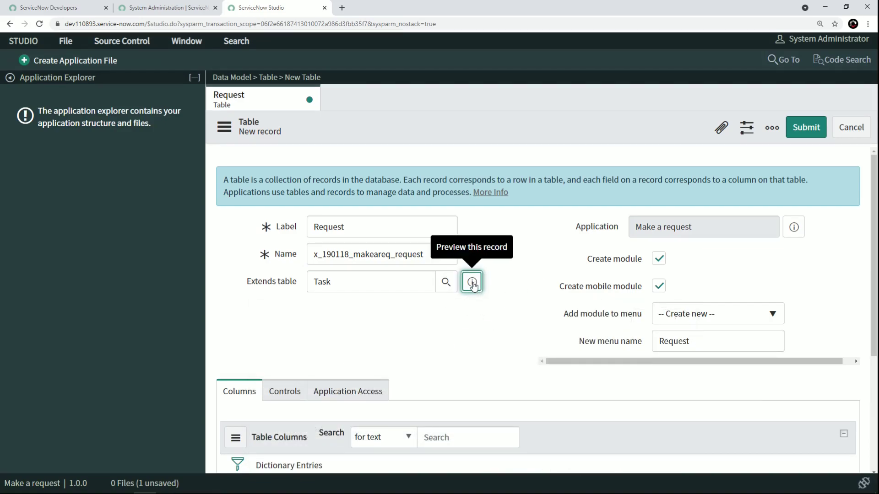
click(491, 265)
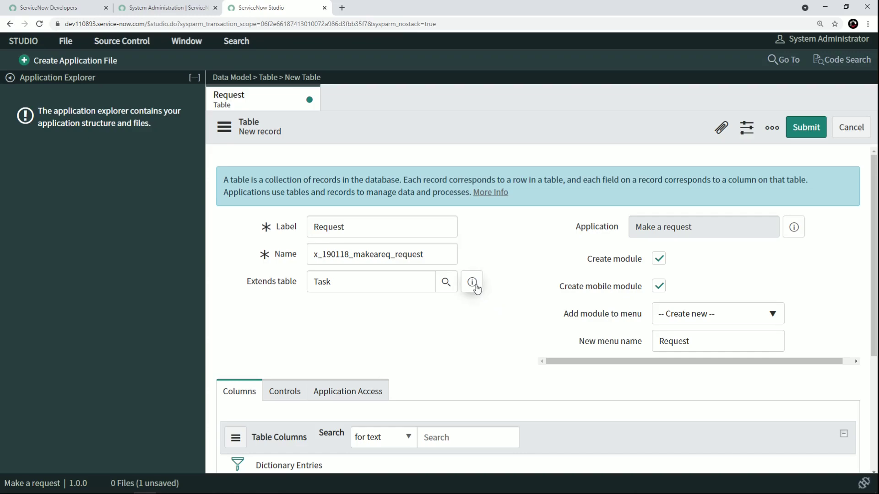
click(473, 283)
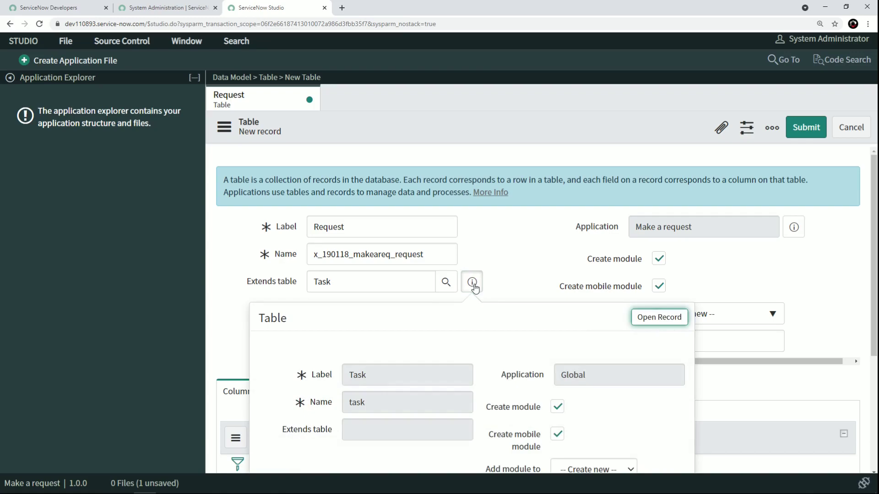
drag(353, 284, 297, 287)
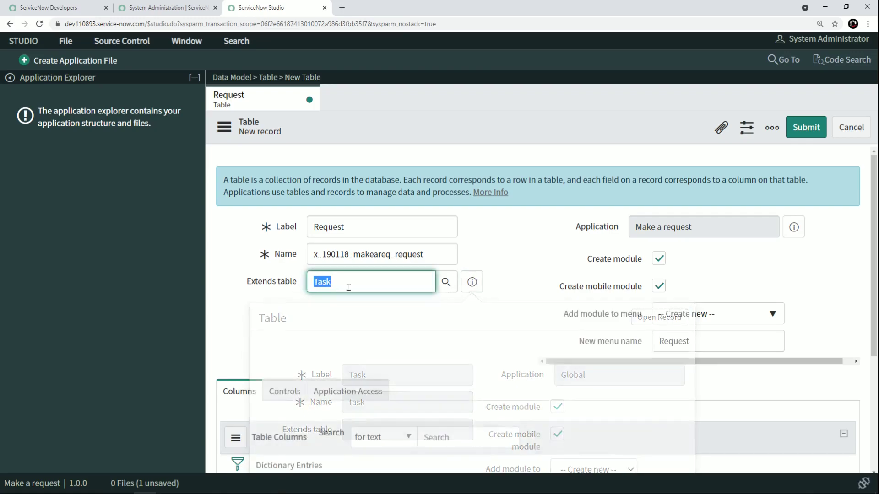
click(474, 283)
click(479, 246)
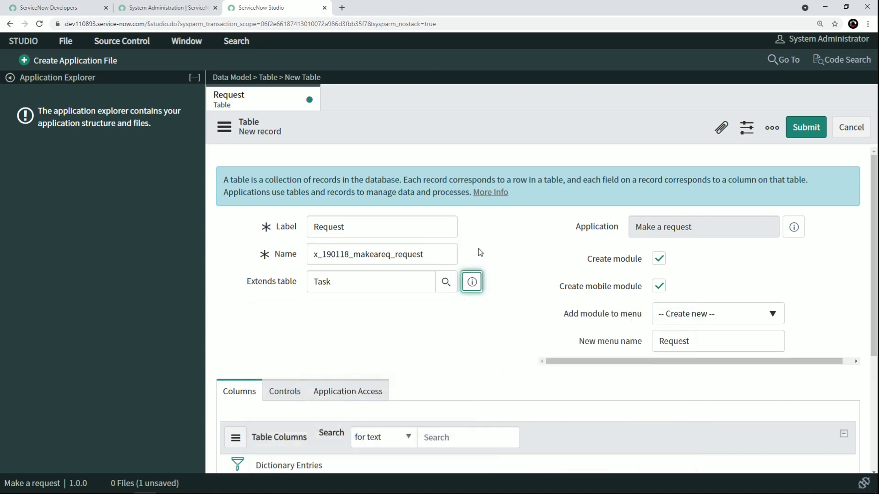
scroll(462, 356, down, 1)
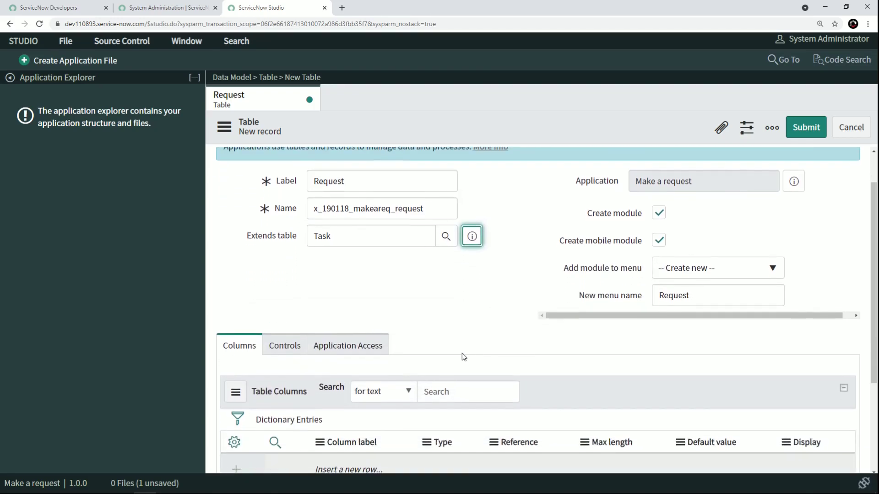
Step: Check the label, name and parent table in the Task preview and open its full record in a separate tab
click(472, 236)
scroll(469, 278, down, 2)
scroll(457, 286, down, 1)
drag(381, 243, 337, 237)
click(361, 265)
click(372, 291)
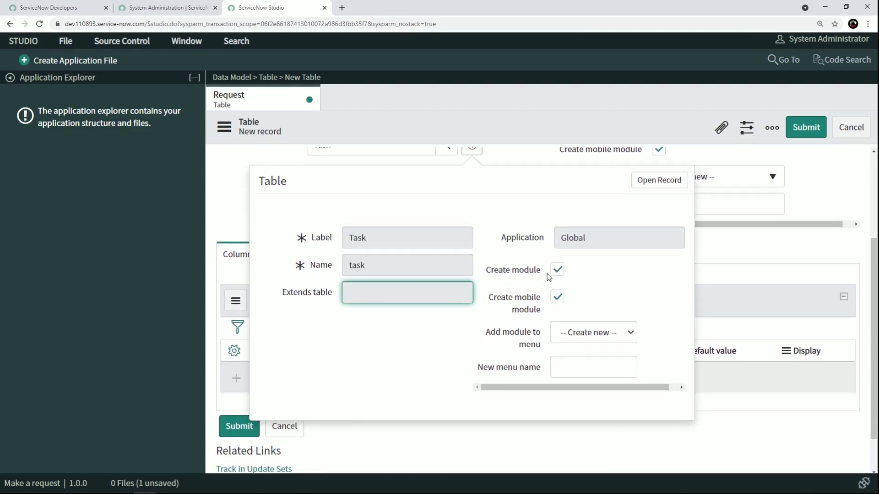
click(657, 181)
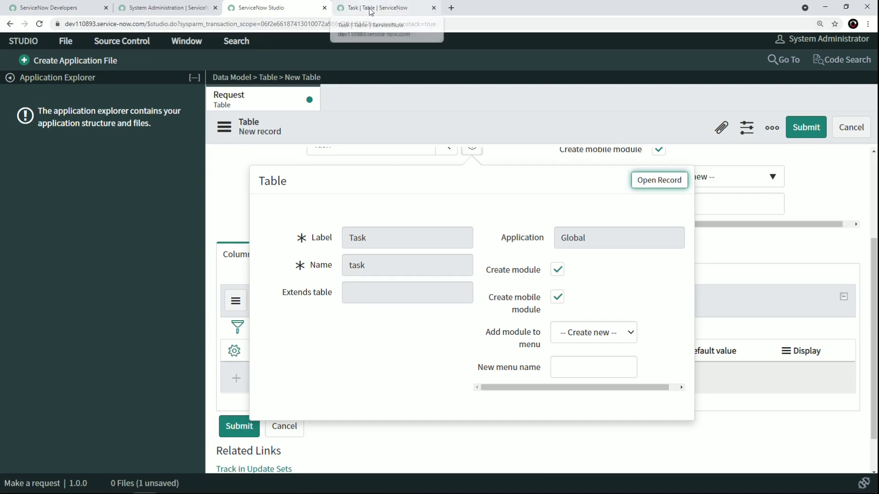
click(373, 9)
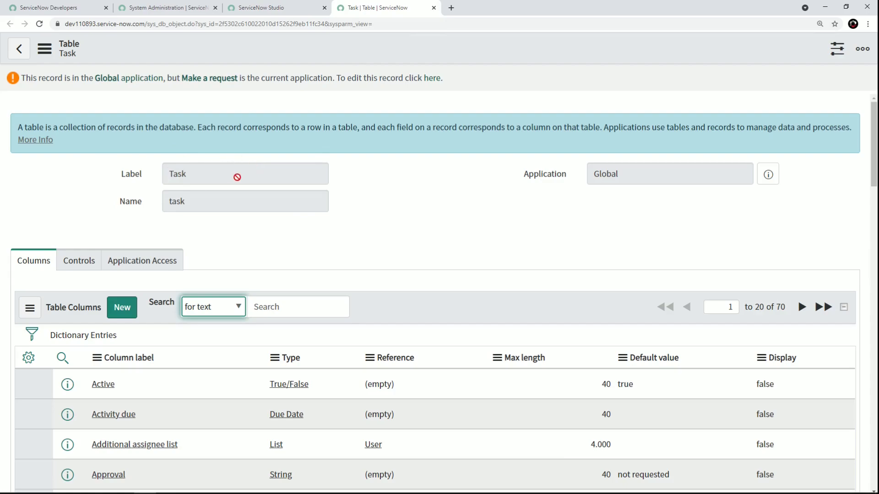
Step: Examine the Task table's label, name and application, and browse its list of columns
drag(218, 174, 174, 200)
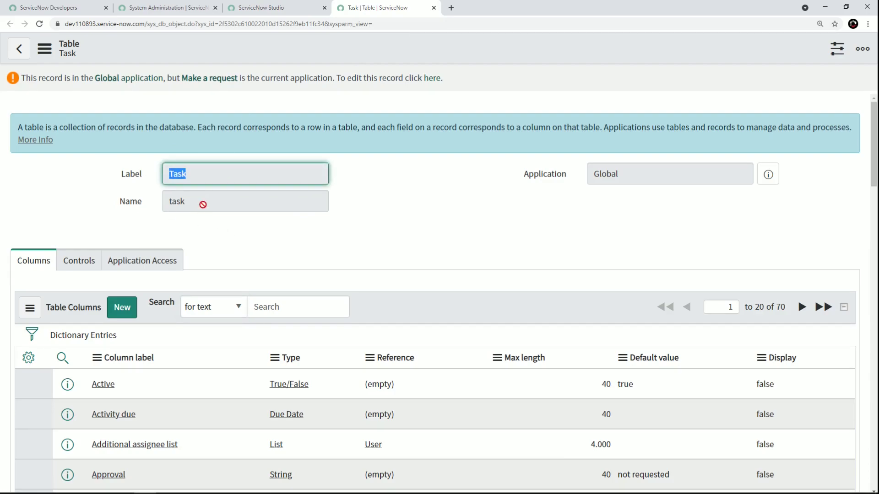
key(Tab)
key(Tab)
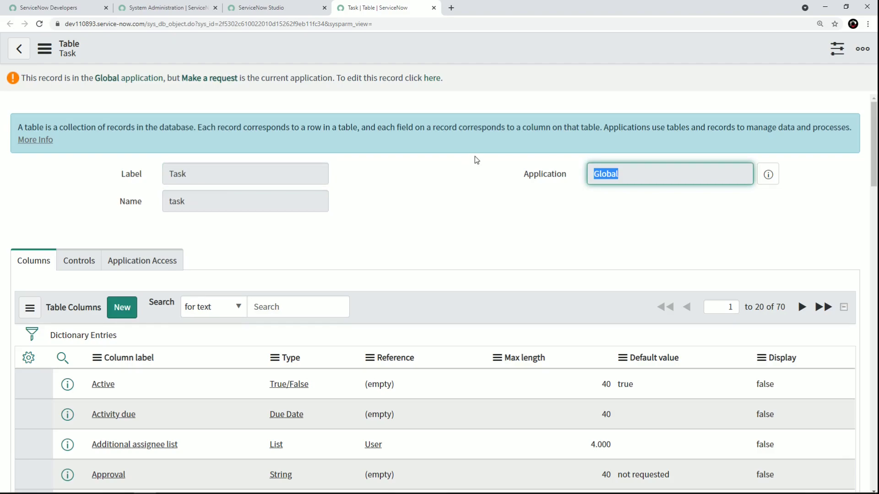
scroll(114, 204, down, 2)
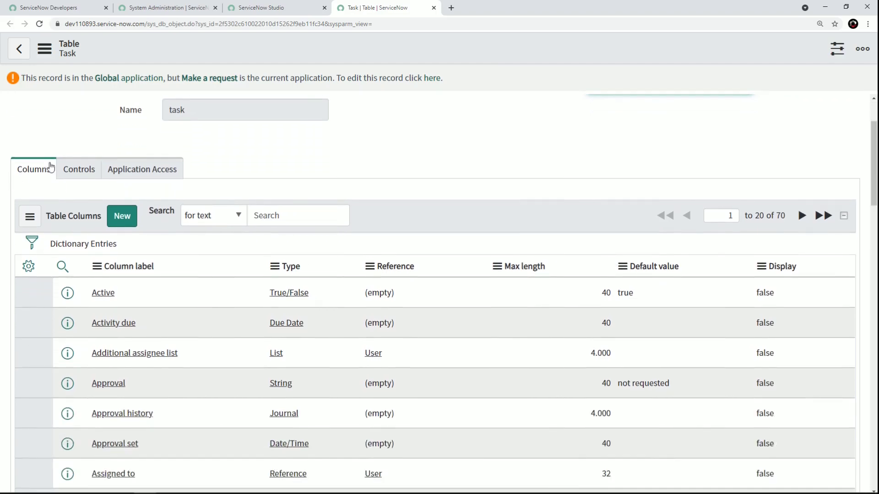
scroll(183, 275, down, 6)
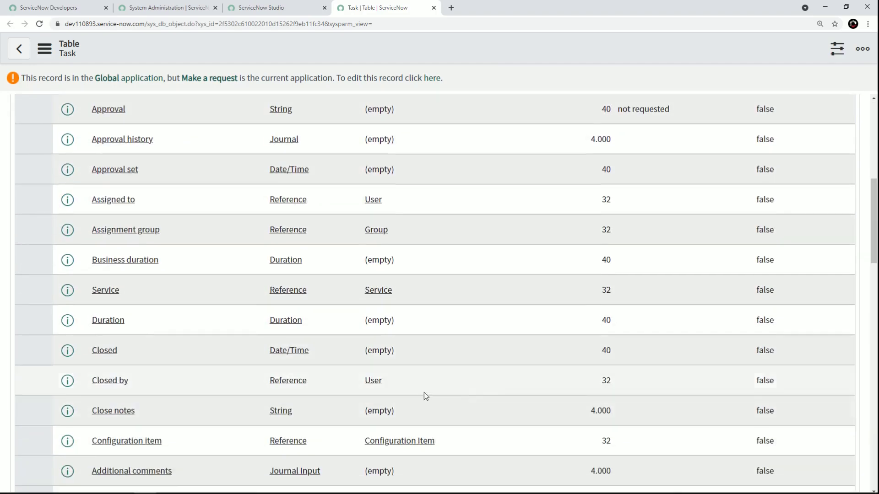
scroll(414, 393, up, 7)
drag(781, 257, 774, 275)
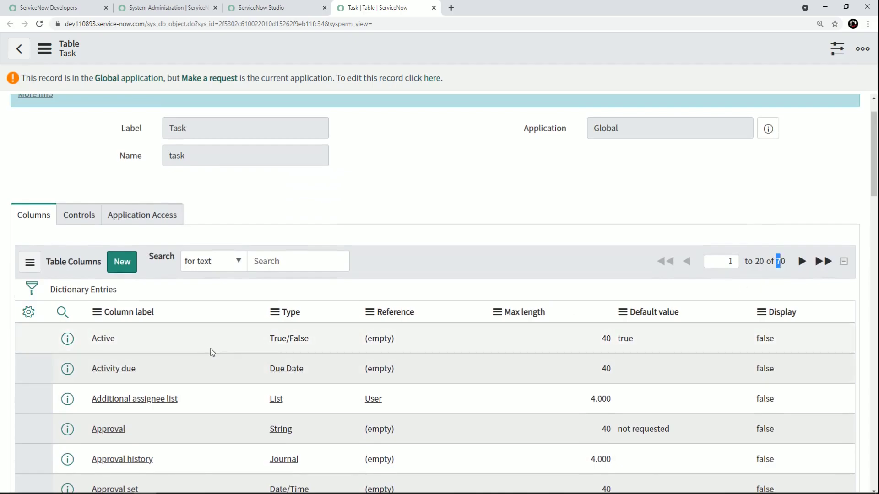
Step: Switch to the data model diagram in Photos, check the Number field of NeedIt Requests, and return to the Task table in Chrome
key(alt+Tab)
key(alt+Tab)
key(alt+Tab)
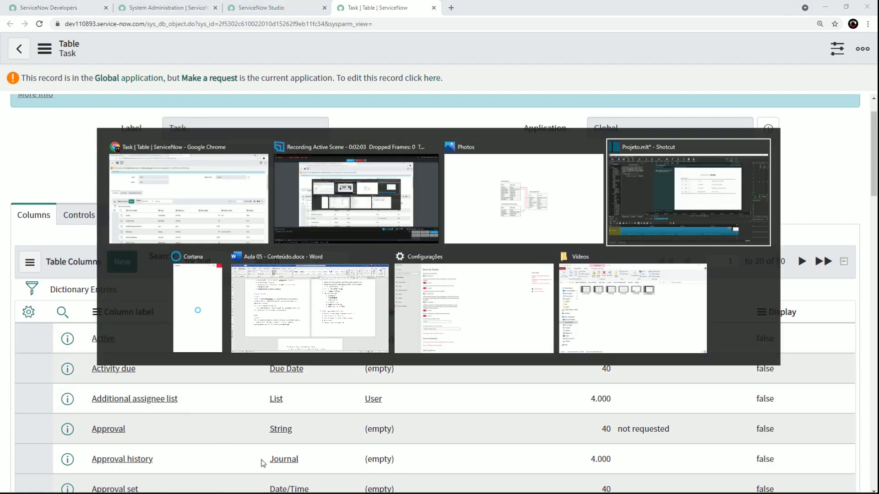
click(498, 238)
drag(270, 159, 280, 208)
scroll(215, 183, up, 3)
drag(191, 156, 188, 177)
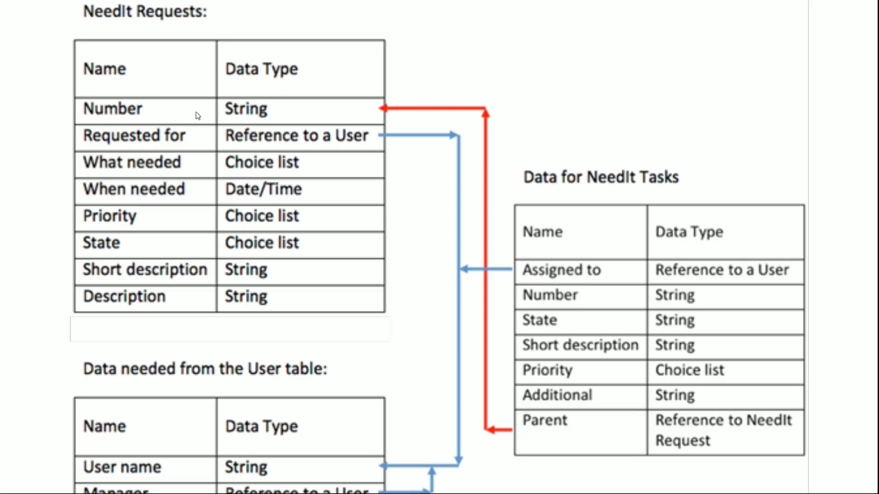
key(alt+Tab)
click(368, 214)
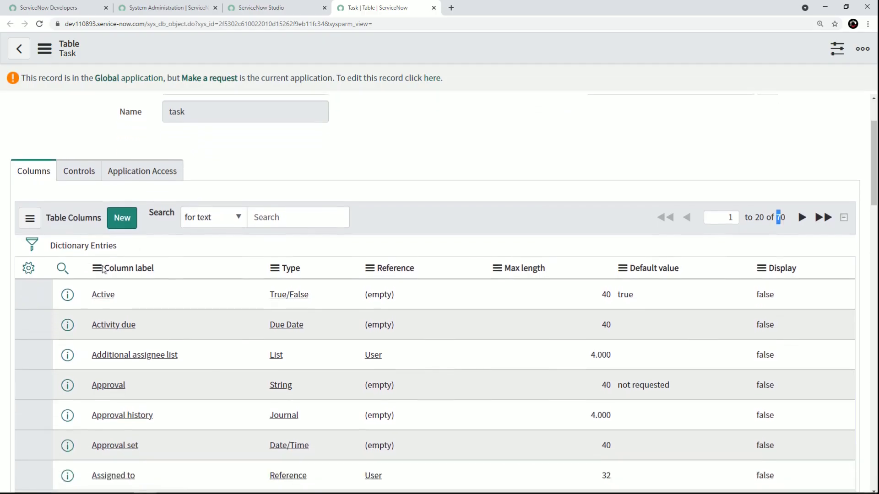
Step: Filter the Task table's columns by the column label Number and select the matching entry
click(62, 266)
scroll(136, 250, down, 2)
click(184, 206)
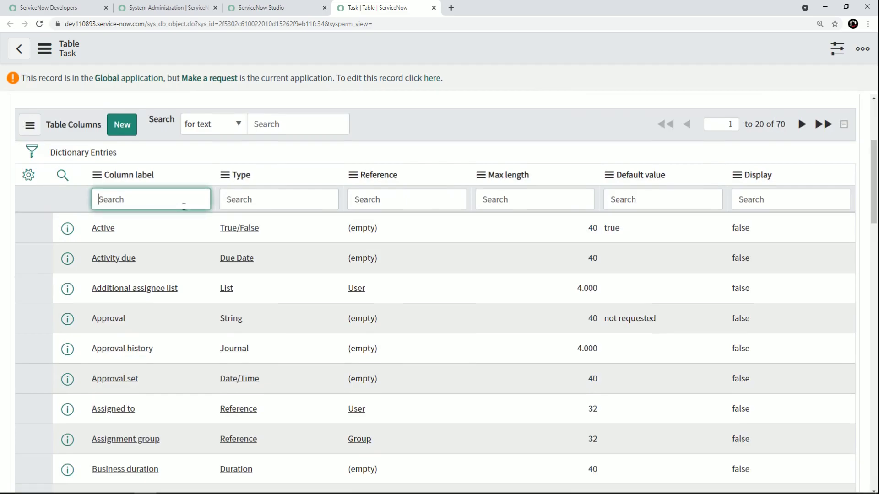
text(Number)
key(Return)
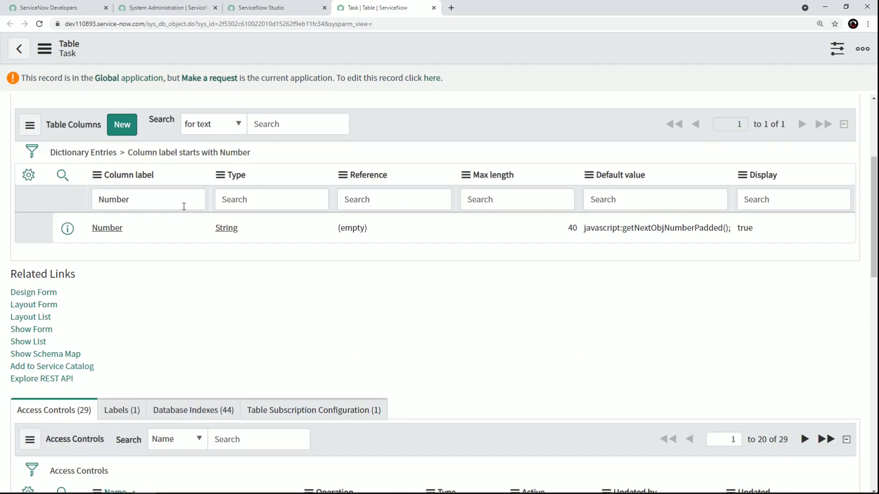
click(145, 231)
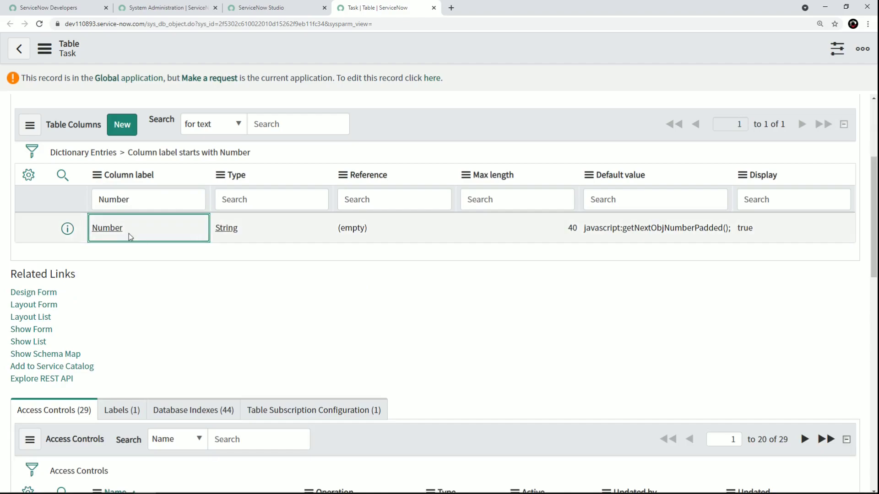
Step: Check the Number column's type, compare it with the NeedIt Requests fields in the Photos diagram, and return to the Task table in Chrome
click(274, 232)
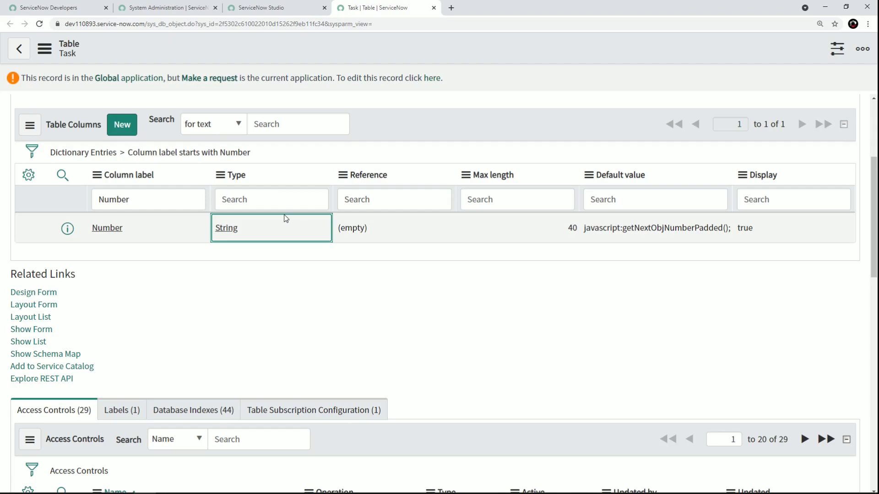
key(alt+Tab)
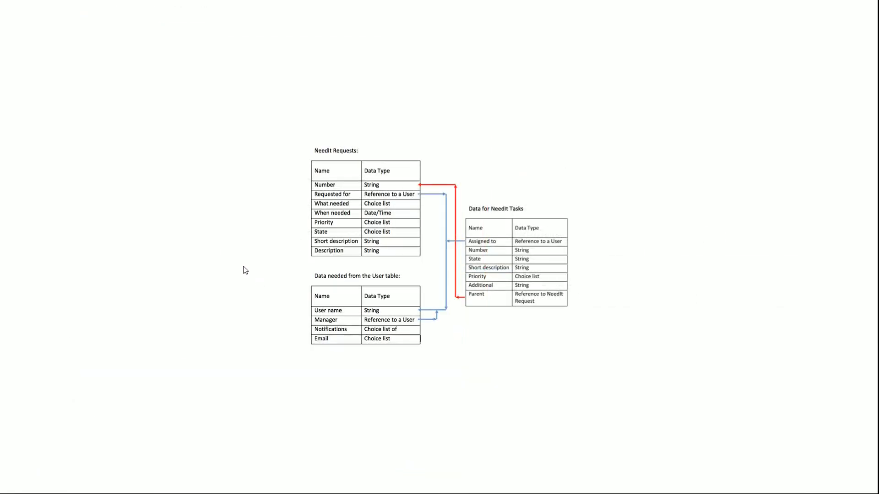
scroll(354, 238, up, 10)
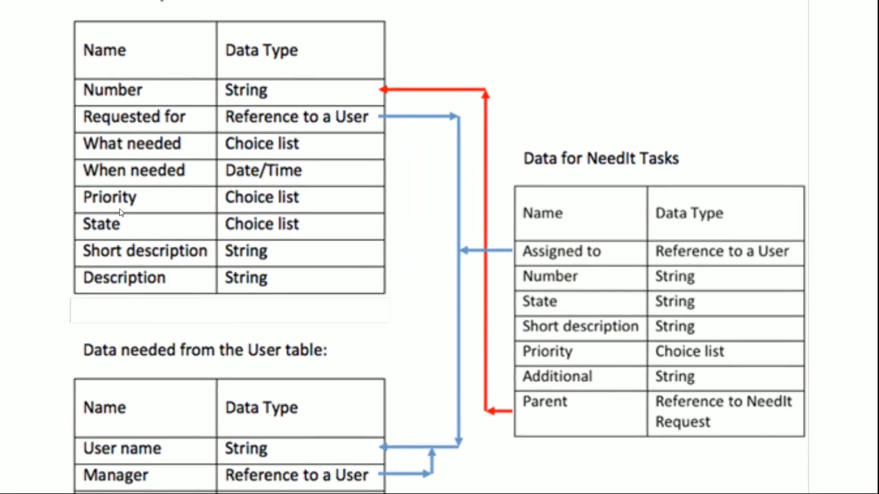
key(alt+Tab)
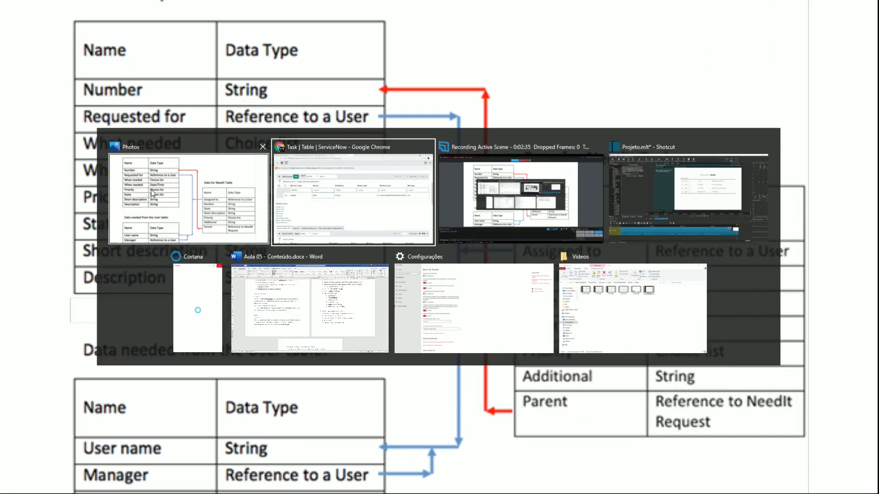
click(281, 241)
Step: Filter the Task table's columns by the column label Priority and select the matching entry
double_click(141, 198)
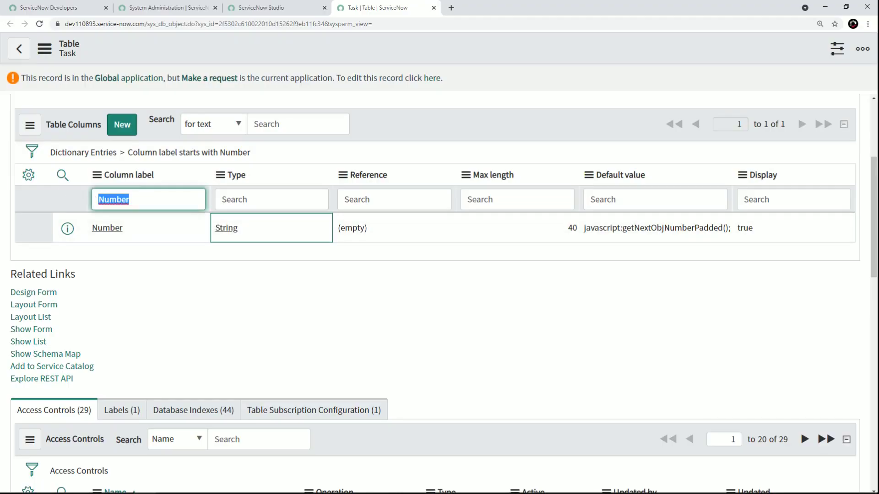
text(Priority)
key(Return)
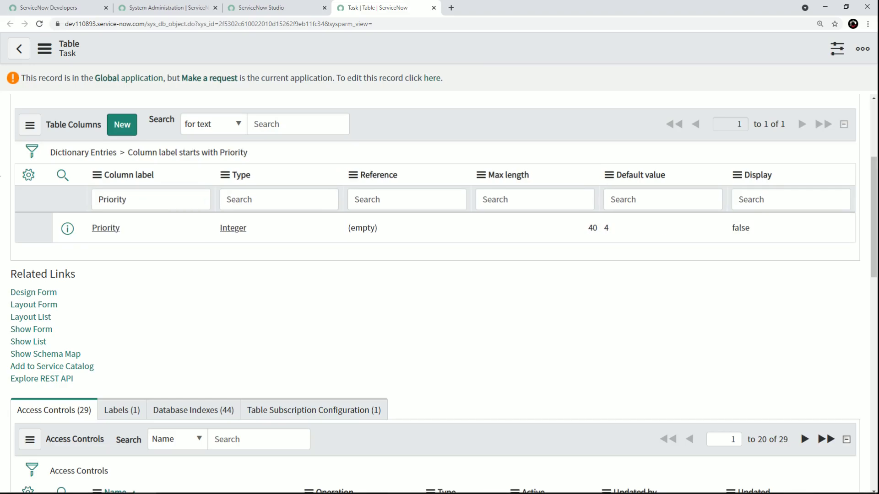
click(153, 222)
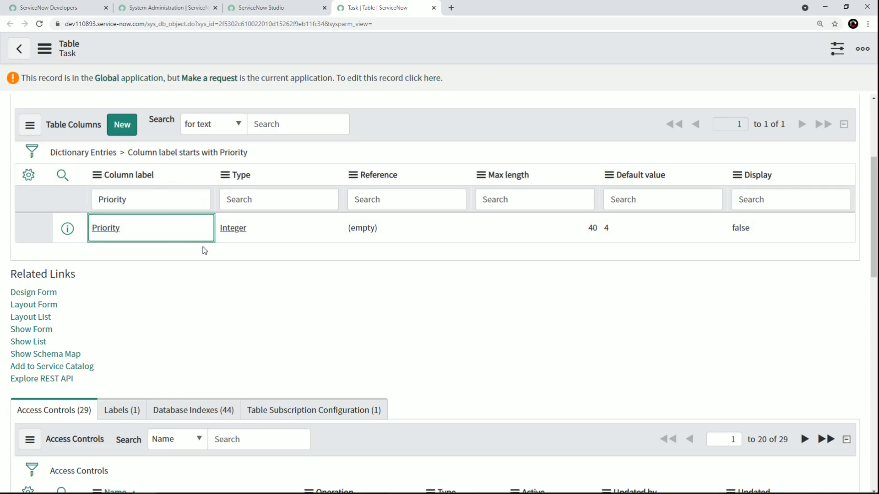
Step: Check the remaining NeedIt Requests fields in Photos, return to Chrome, and filter the Task table's columns by the label State
key(alt+Tab)
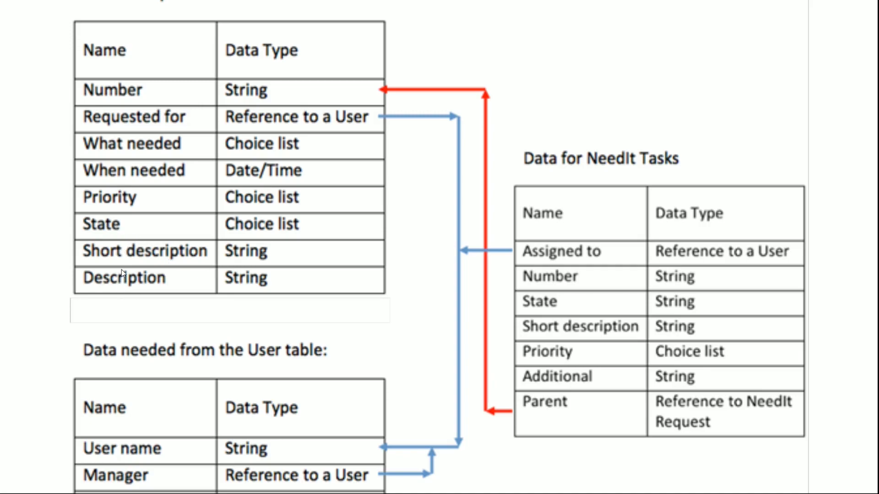
key(alt+Tab)
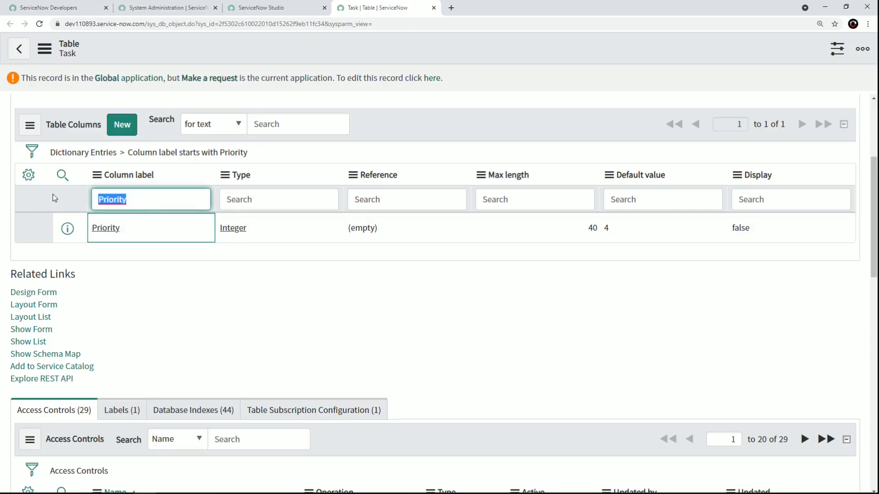
text(State)
key(Return)
click(132, 231)
Step: Filter the Task table's columns by the column label Short Description
drag(120, 200, 45, 191)
text(Shopr)
key(BackSpace)
key(BackSpace)
text(rt Description)
key(Return)
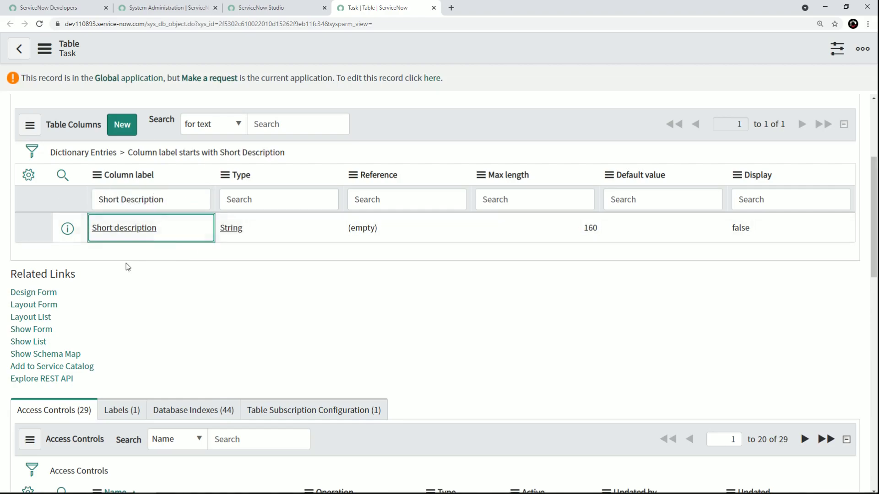
Step: Filter the Task table's columns by the column label Description
triple_click(137, 200)
text(Description)
key(Return)
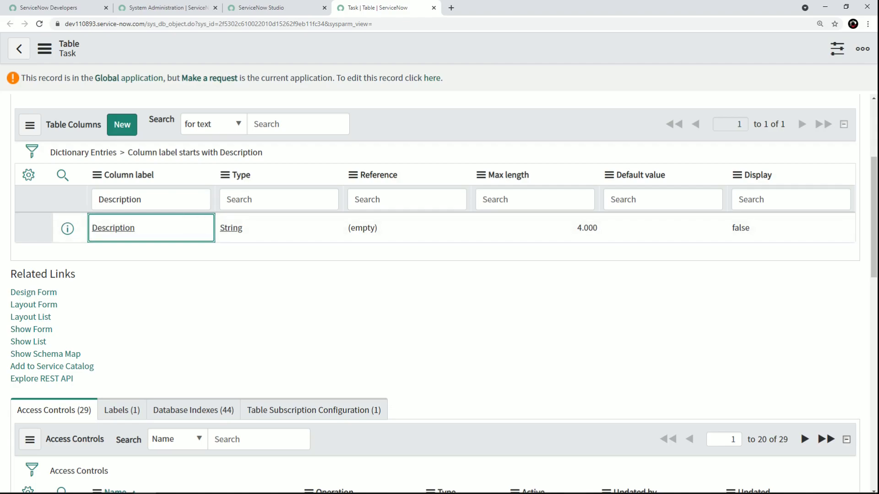
Step: Switch to the data model diagram in Photos, check the Requested for field of NeedIt Requests, and return to the Task table in Chrome
key(alt+Tab)
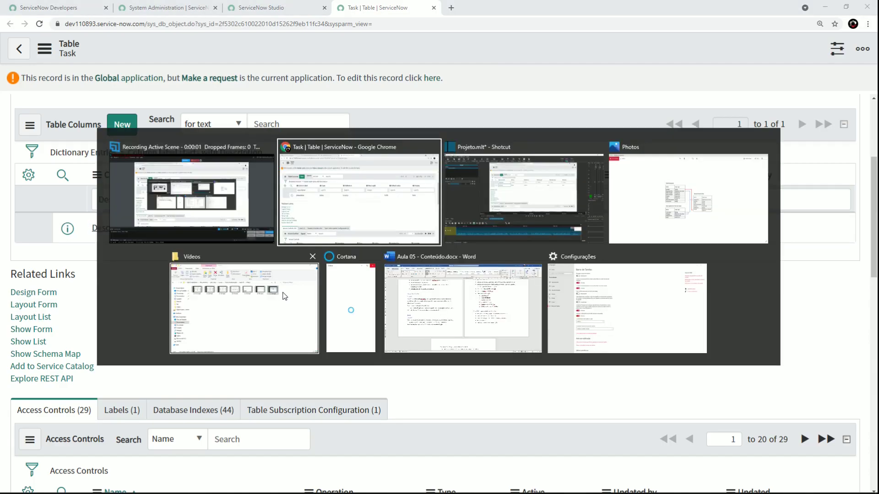
key(alt+Tab)
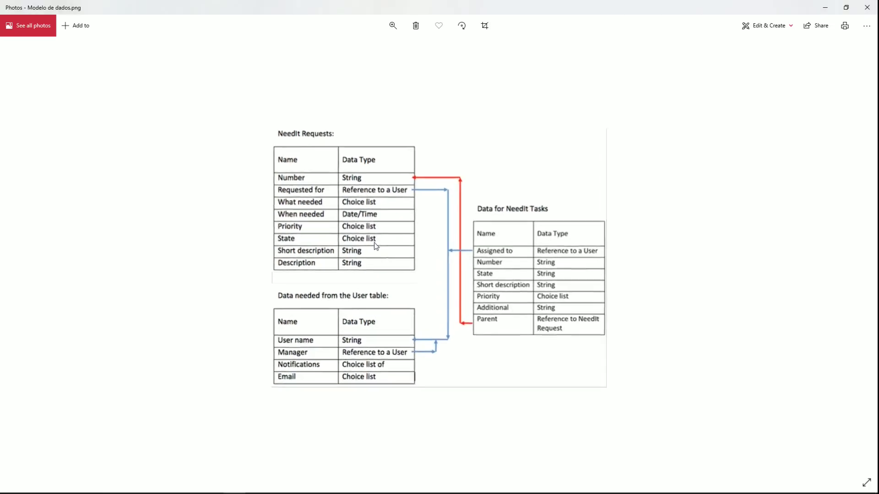
scroll(334, 243, up, 2)
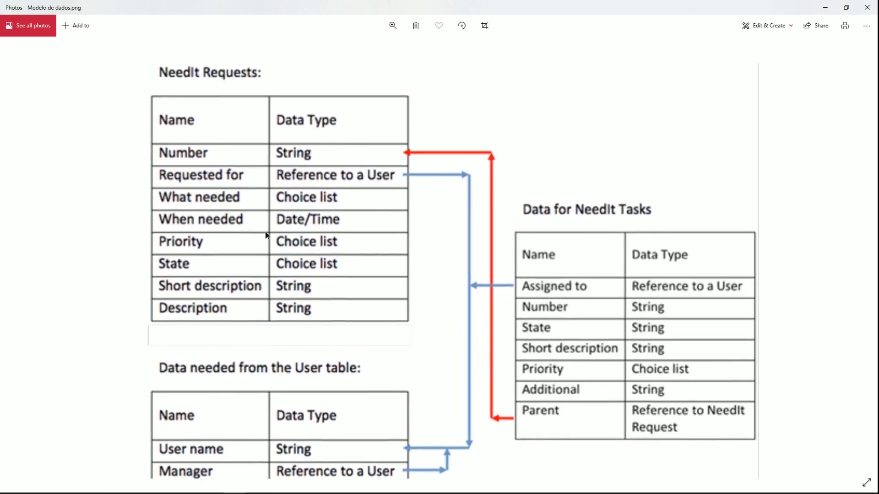
scroll(190, 157, up, 2)
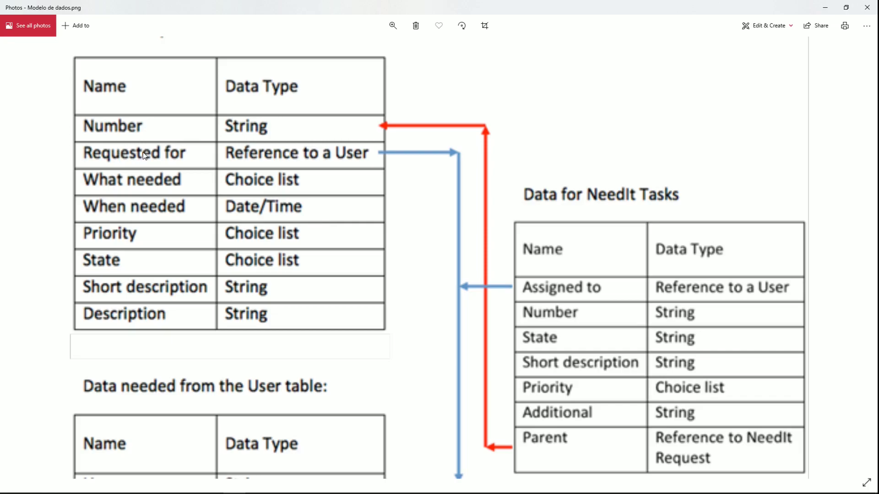
key(alt+Tab)
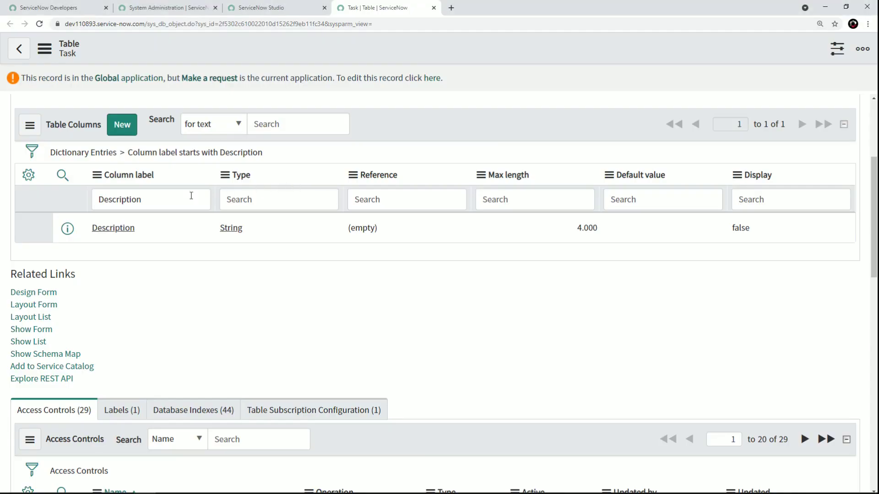
Step: Filter the Task table's columns by the column label Opened by and check which table it references
text(Open)
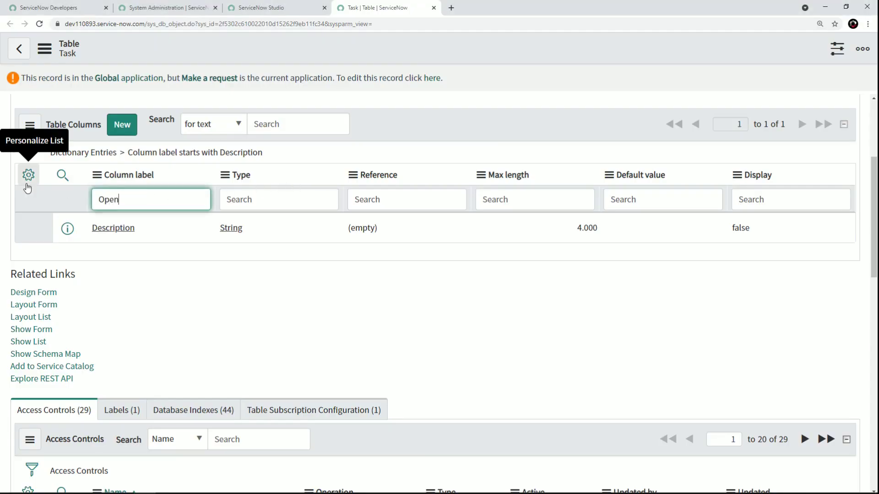
text(ed by)
key(Return)
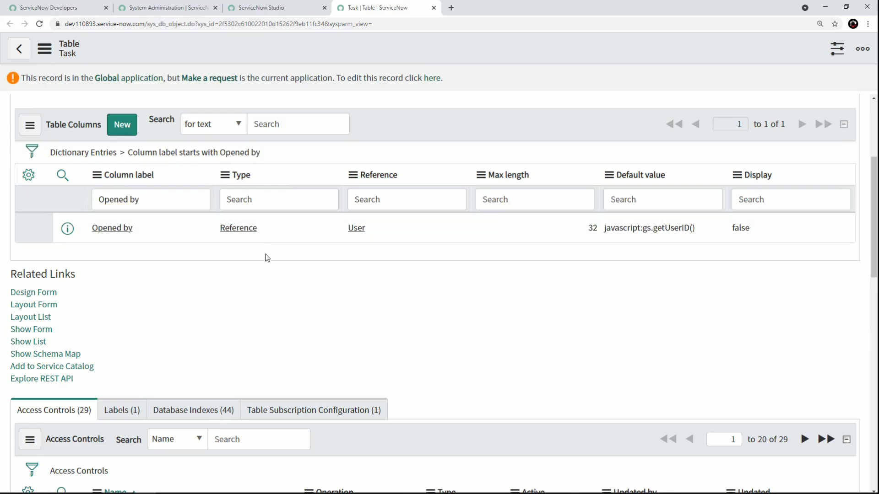
click(392, 229)
Step: Switch to the data model diagram in Photos and examine the NeedIt Tasks, User and NeedIt Requests fields and their relations
key(alt+Tab)
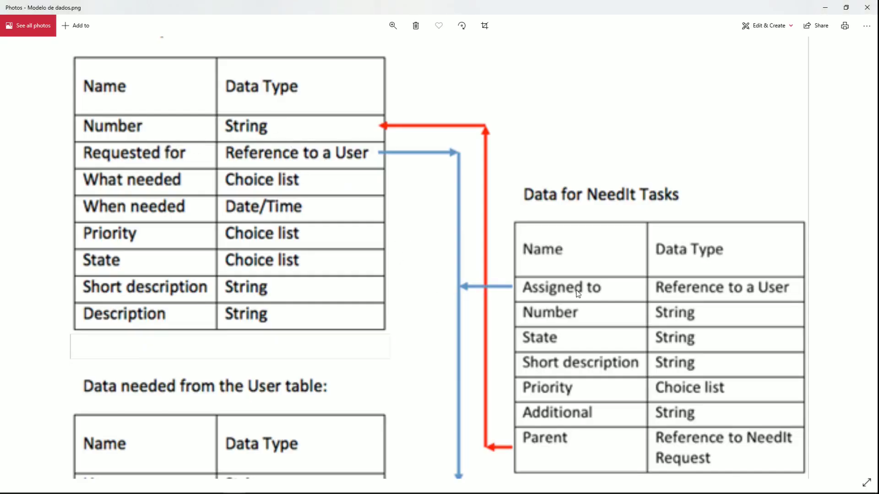
scroll(366, 345, down, 3)
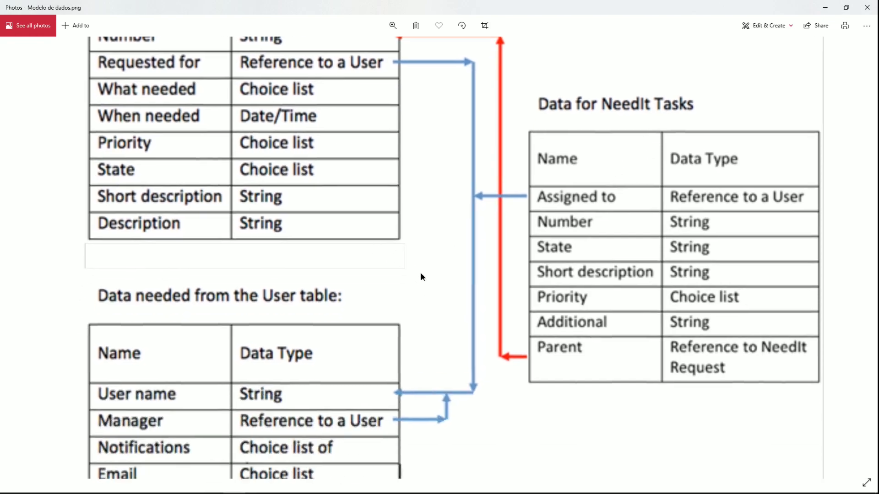
scroll(402, 343, up, 2)
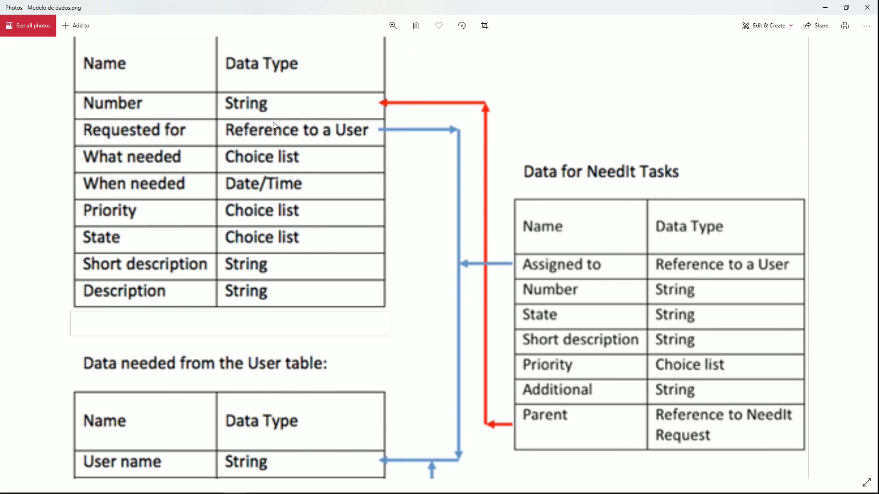
scroll(247, 144, up, 2)
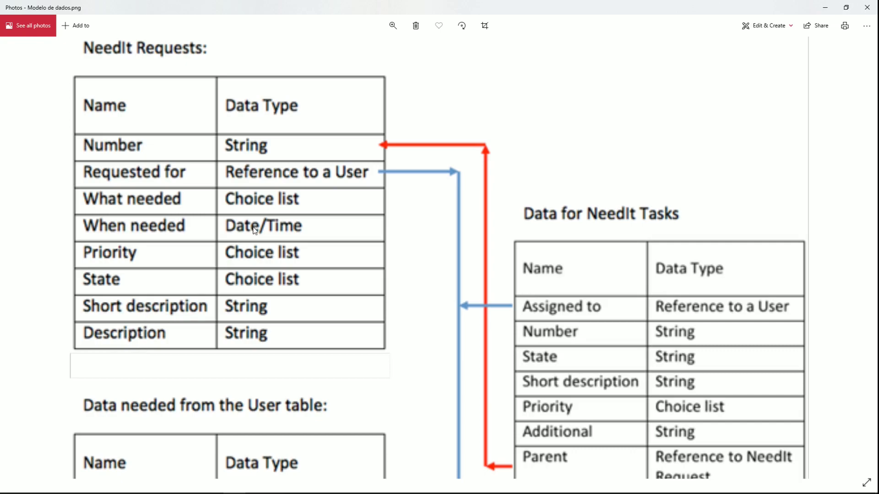
Step: Return to the new Request table in ServiceNow Studio in Chrome, dismiss the Task preview, and check the table being extended
key(alt+Tab)
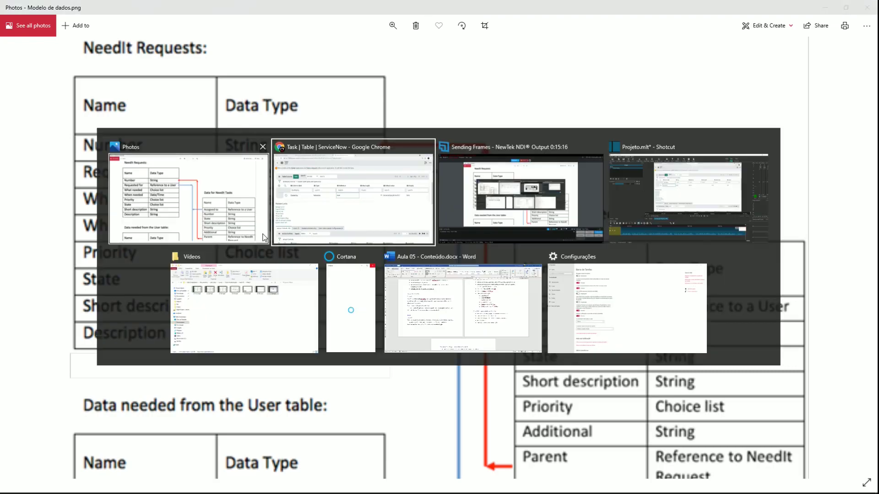
click(334, 240)
click(260, 7)
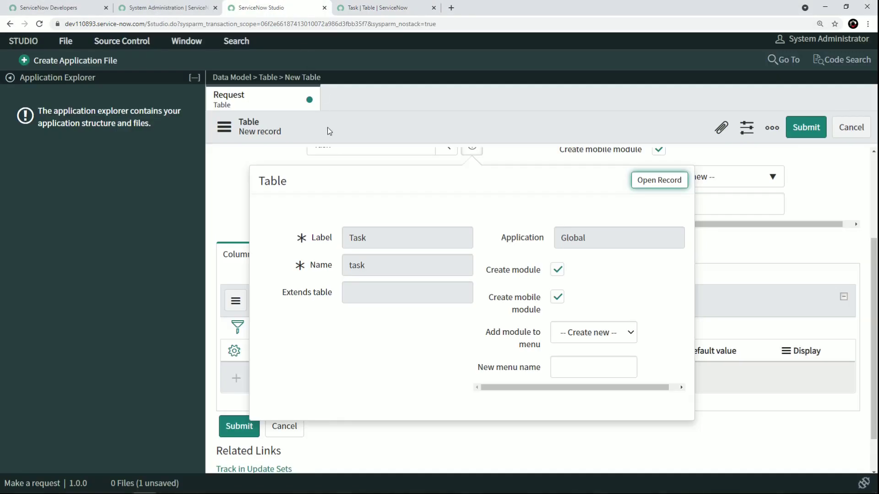
scroll(318, 231, up, 3)
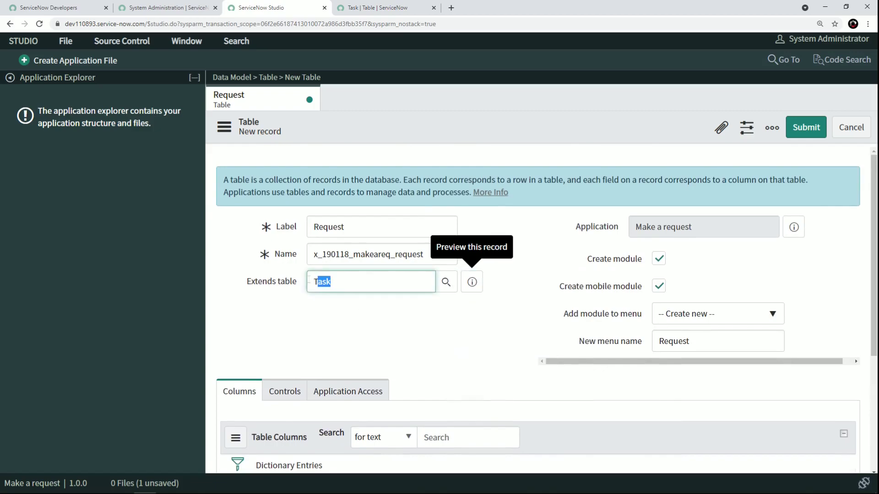
double_click(328, 280)
scroll(467, 373, down, 2)
scroll(421, 318, up, 2)
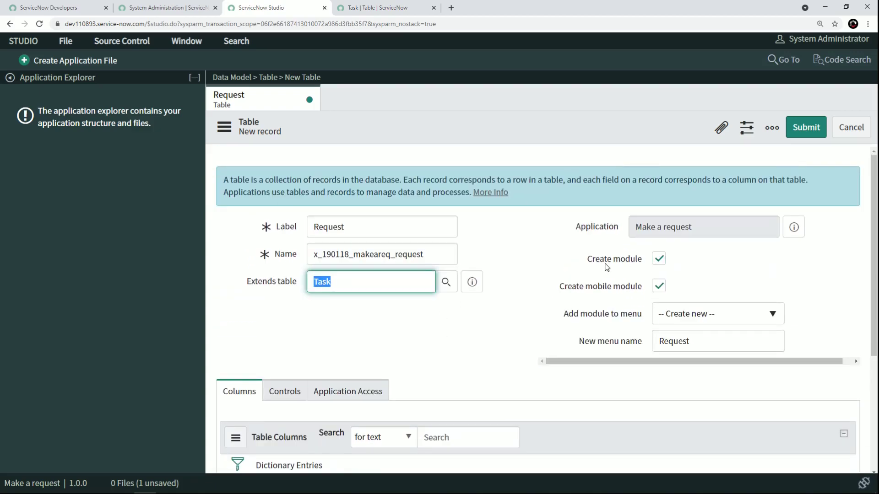
Step: Review the Request table's module options and new menu name, down to its empty column list
scroll(618, 260, down, 1)
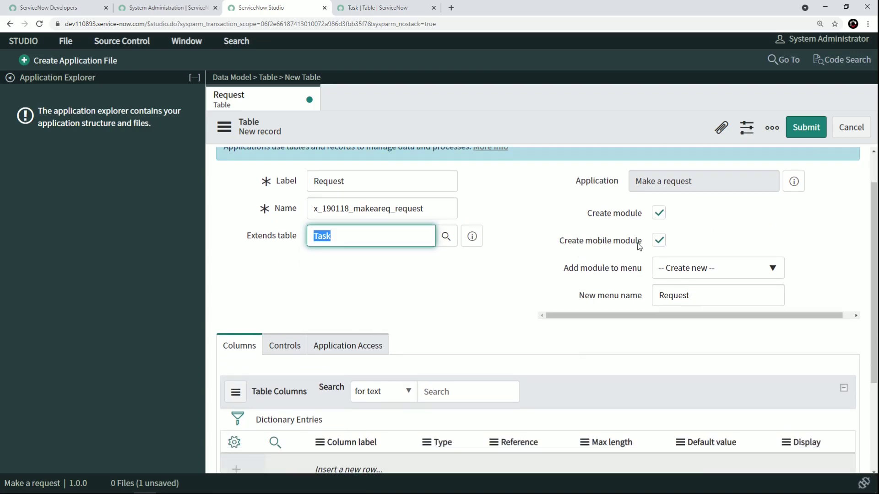
scroll(622, 243, down, 1)
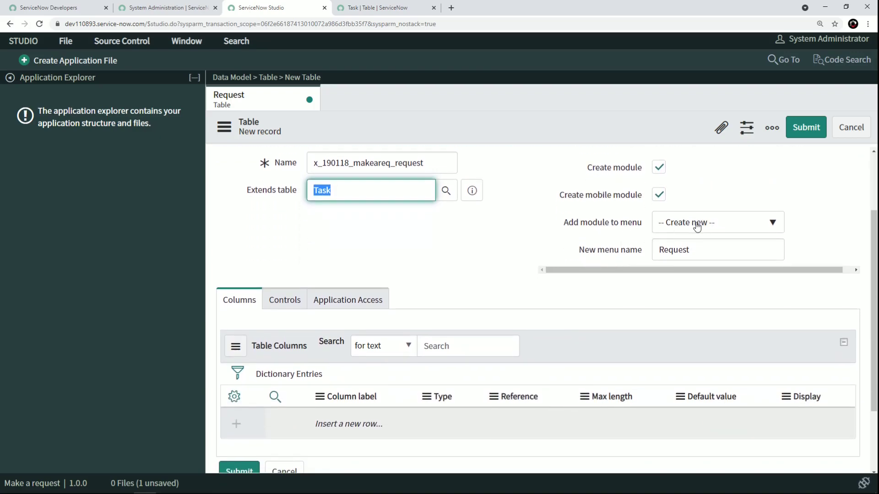
click(691, 250)
drag(691, 249, 576, 246)
scroll(569, 245, up, 2)
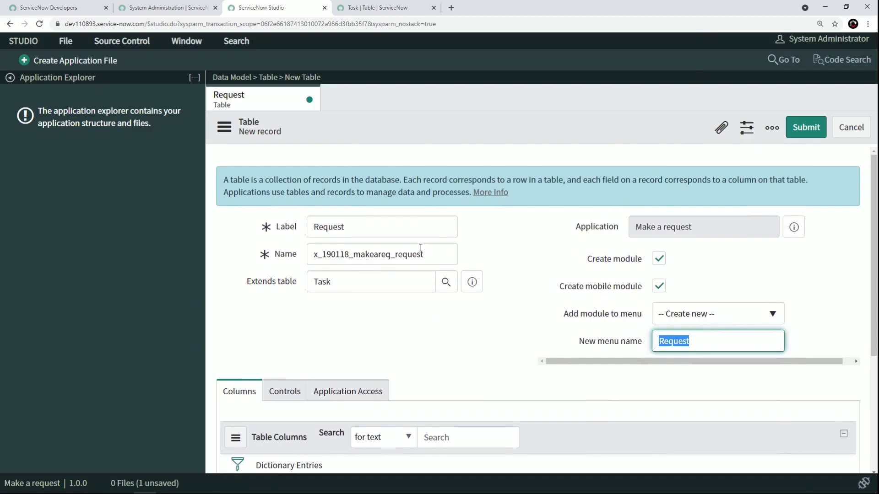
scroll(453, 268, down, 4)
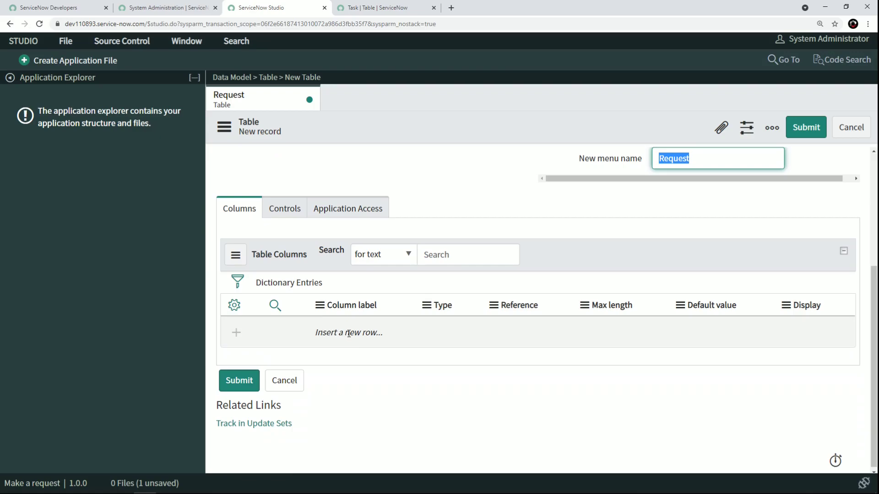
Step: Check the NeedIt Requests fields in Photos, return to Chrome, and add a column labelled What needed to the Request table
key(alt+Tab)
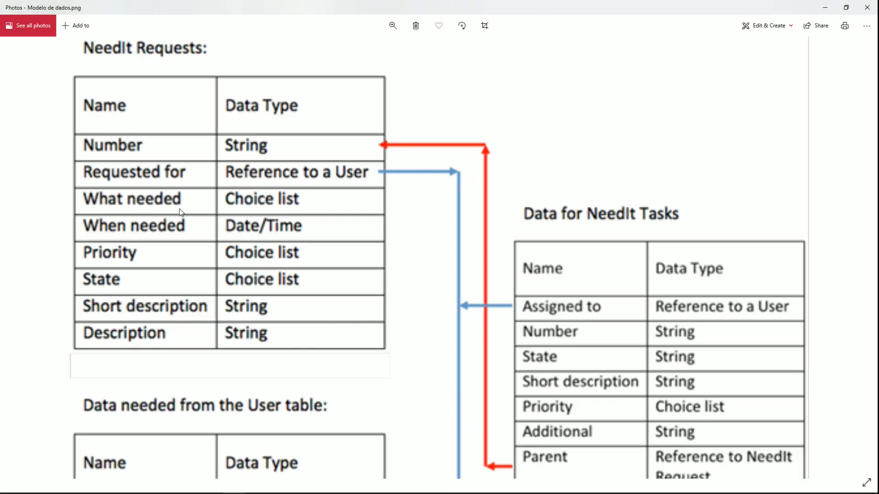
key(alt+Tab)
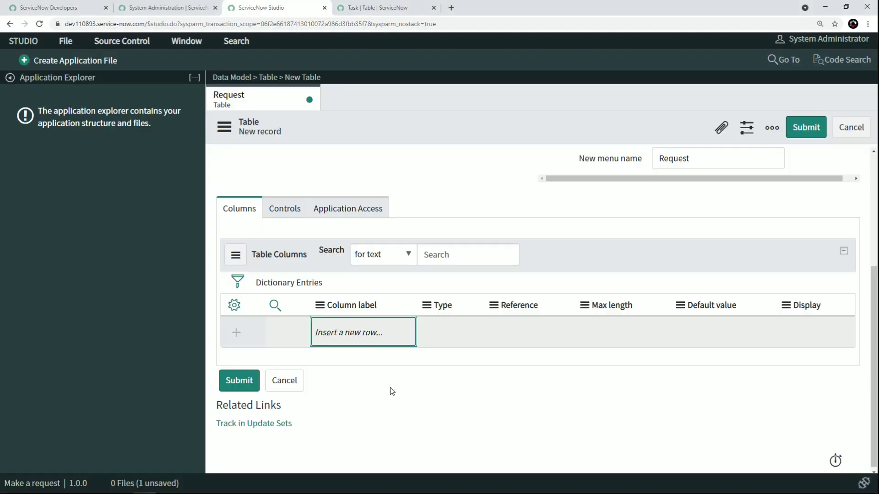
double_click(353, 332)
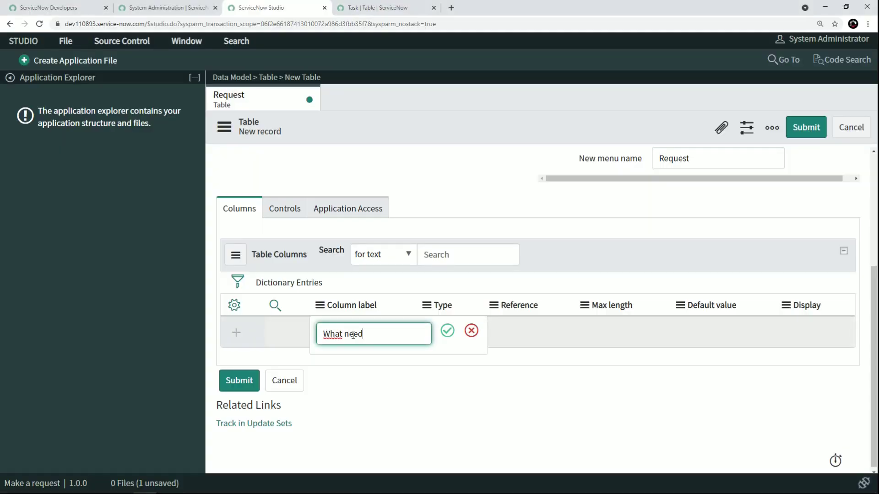
key(Return)
Step: Check the data type of What needed in Photos, return to Chrome, and set that column's type to Choice
click(462, 336)
key(alt+Tab)
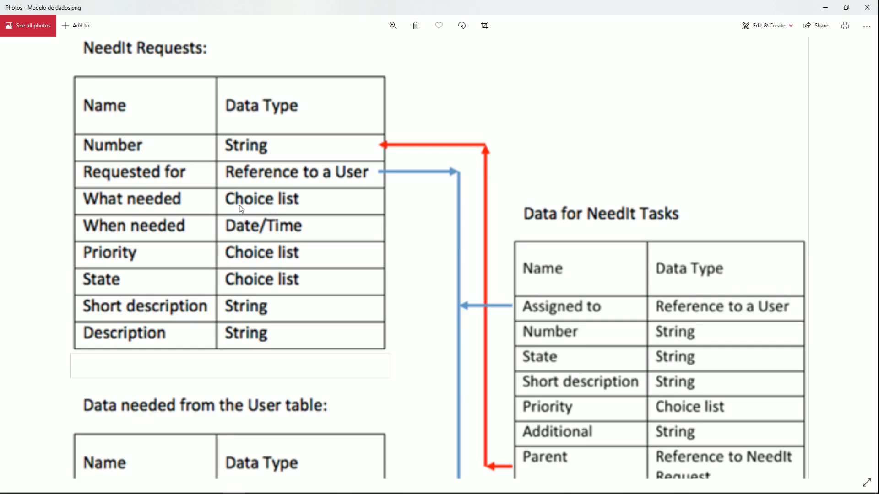
key(alt+Tab)
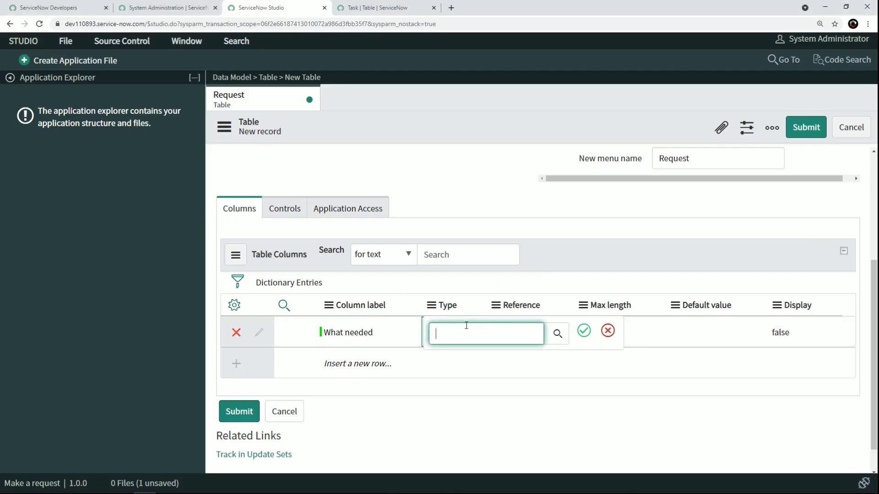
text(Choice)
click(446, 361)
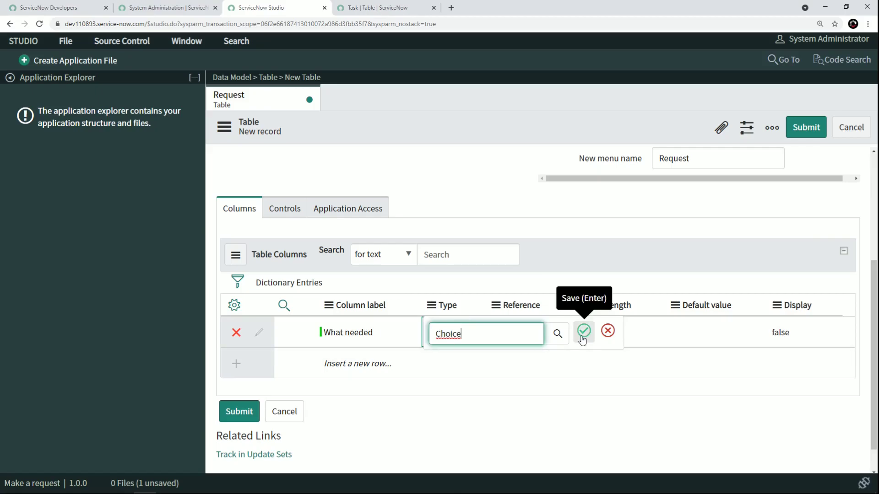
click(582, 339)
Step: Look up the next NeedIt Requests field in Photos, return to Chrome, and add a column labelled When needed
key(alt+Tab)
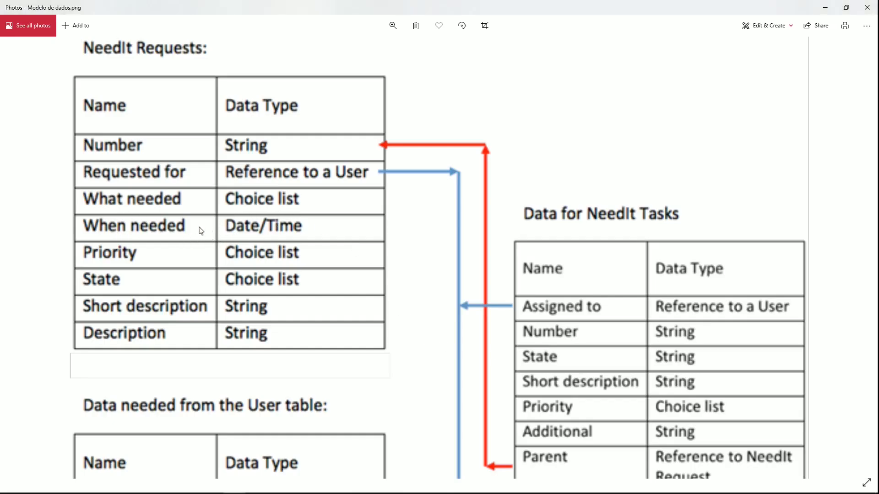
key(alt+Tab)
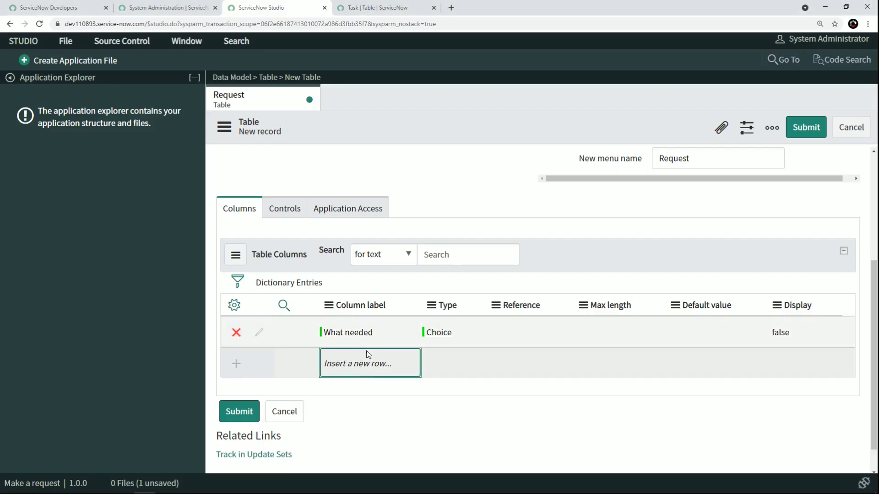
click(352, 363)
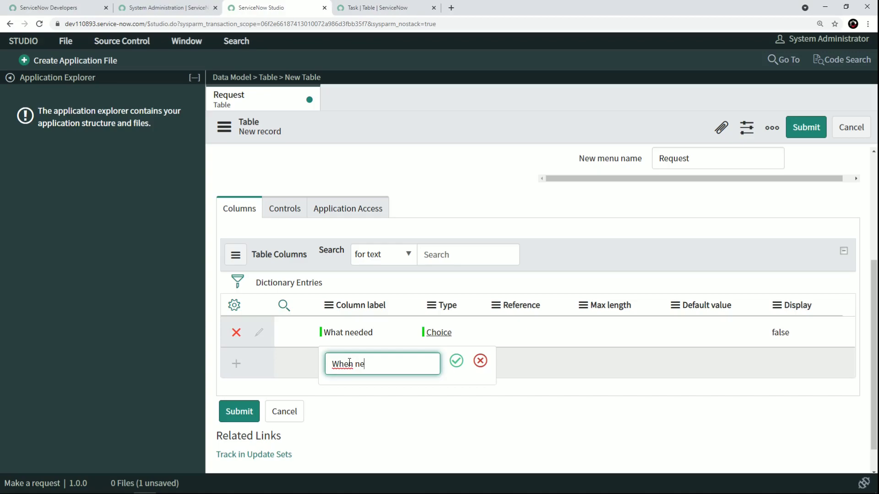
key(Return)
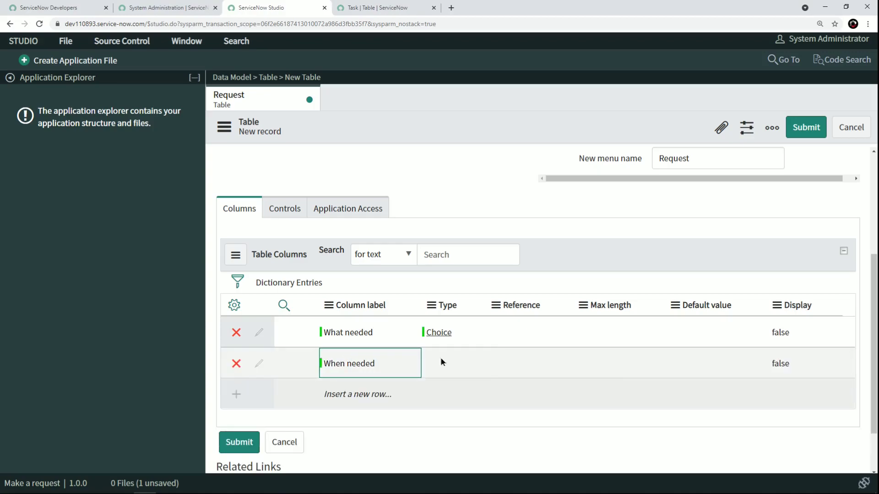
Step: Set the When needed column's type to Date/Time and save the Request table
click(441, 362)
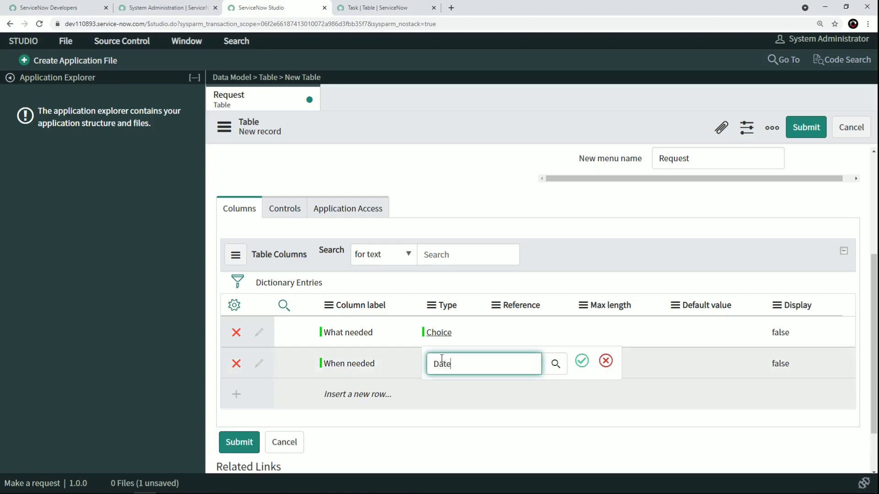
text(Date)
key(Down)
key(Down)
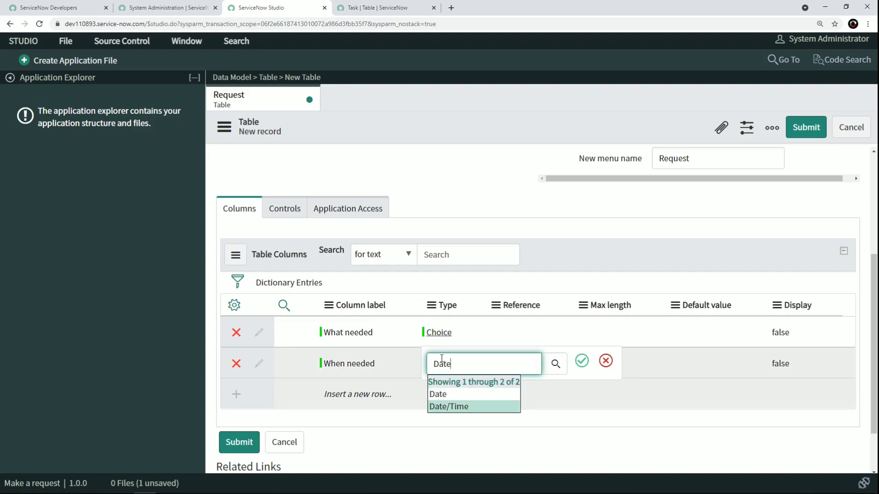
key(Return)
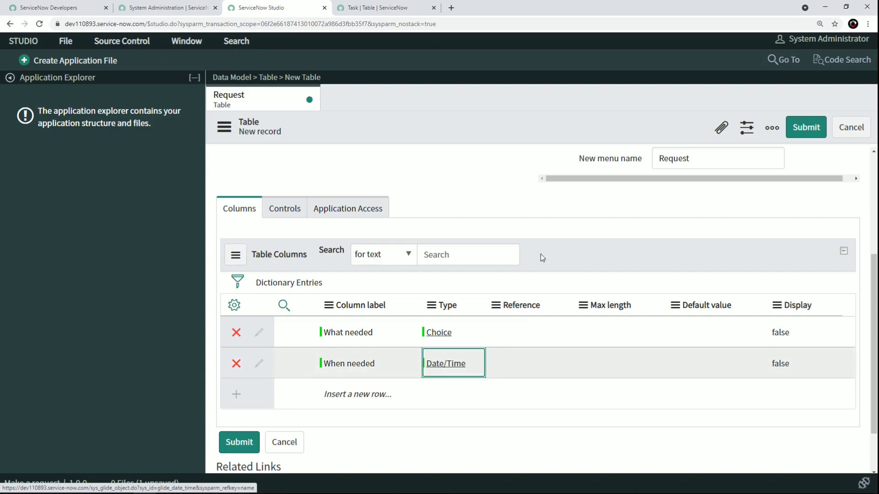
right_click(487, 131)
click(526, 168)
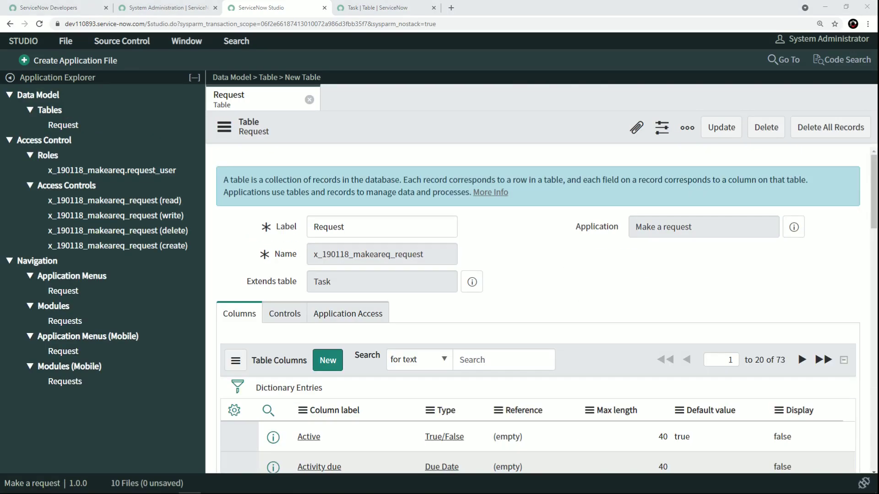
Step: Examine the saved Request table's label and column list, including the last page with the newly added columns
click(311, 226)
double_click(310, 227)
scroll(394, 302, down, 4)
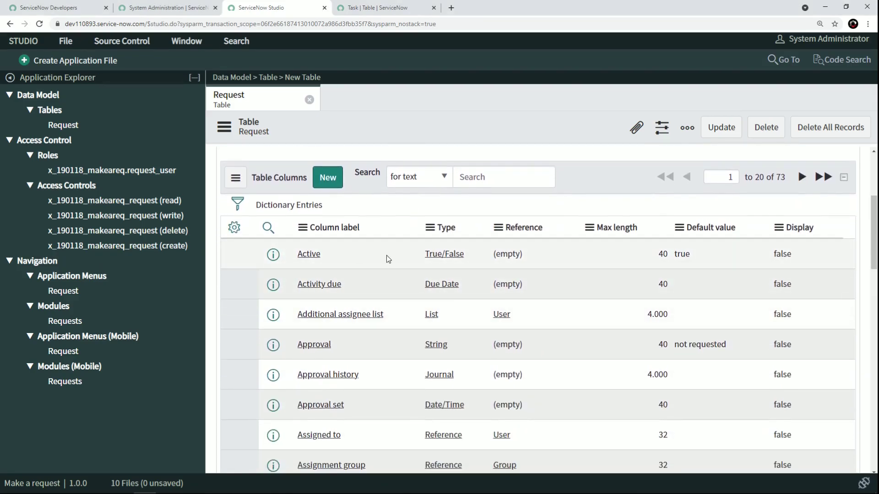
scroll(387, 257, down, 14)
scroll(407, 369, up, 11)
scroll(425, 341, up, 5)
click(823, 359)
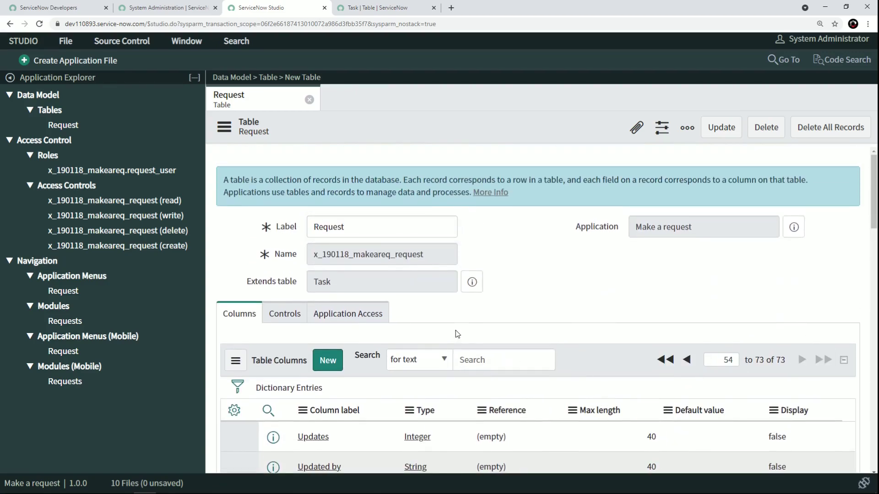
scroll(460, 334, down, 12)
scroll(378, 300, up, 2)
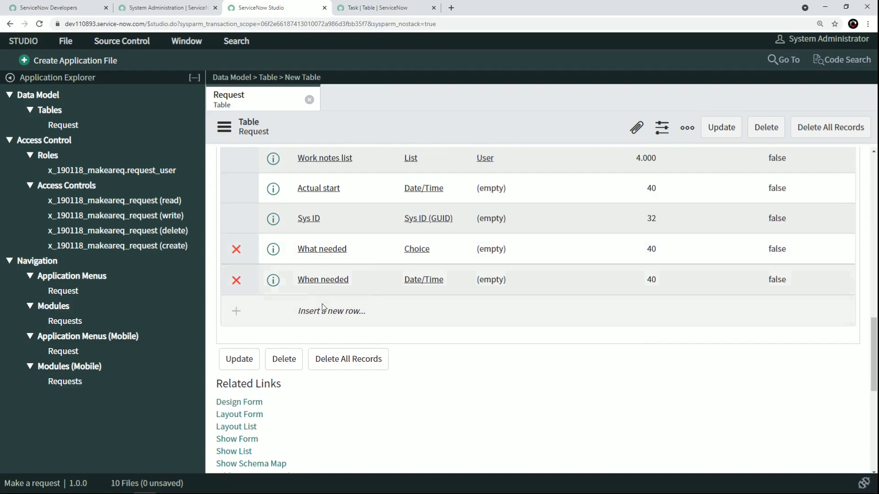
Step: Compare the columns inherited from Task with the What needed and When needed columns, and check the extended table
scroll(343, 288, up, 10)
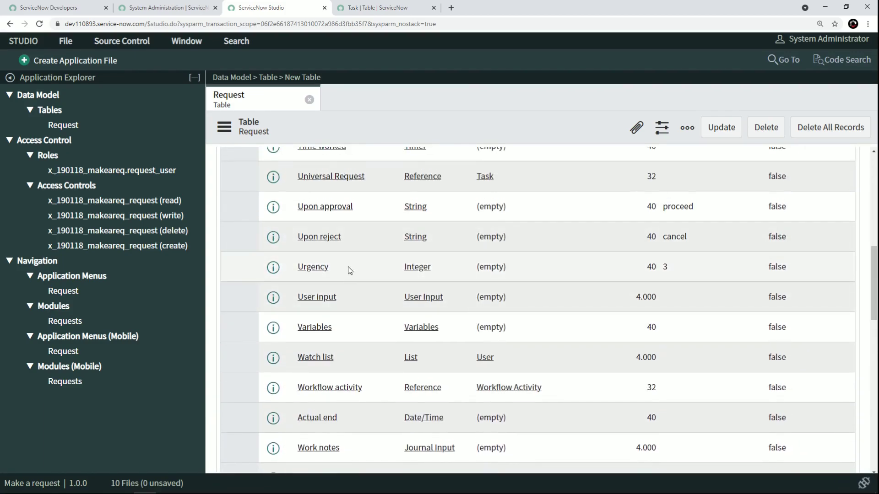
scroll(284, 286, up, 2)
scroll(256, 311, down, 11)
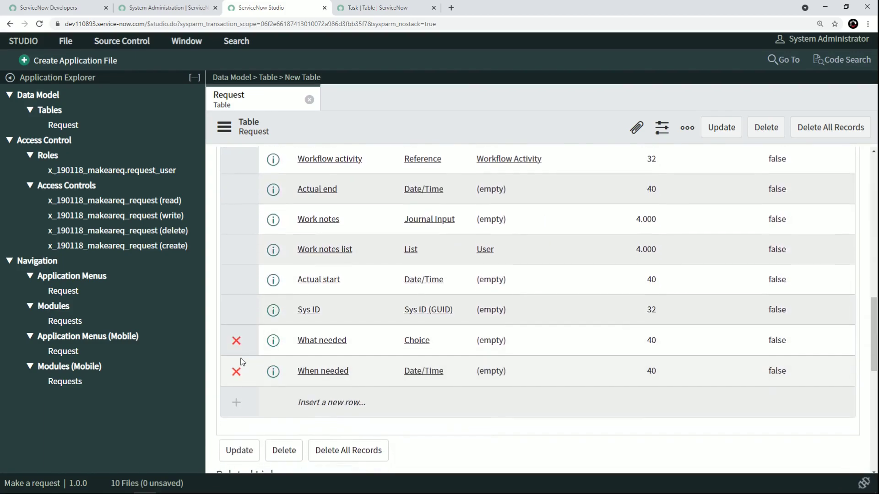
scroll(348, 302, up, 15)
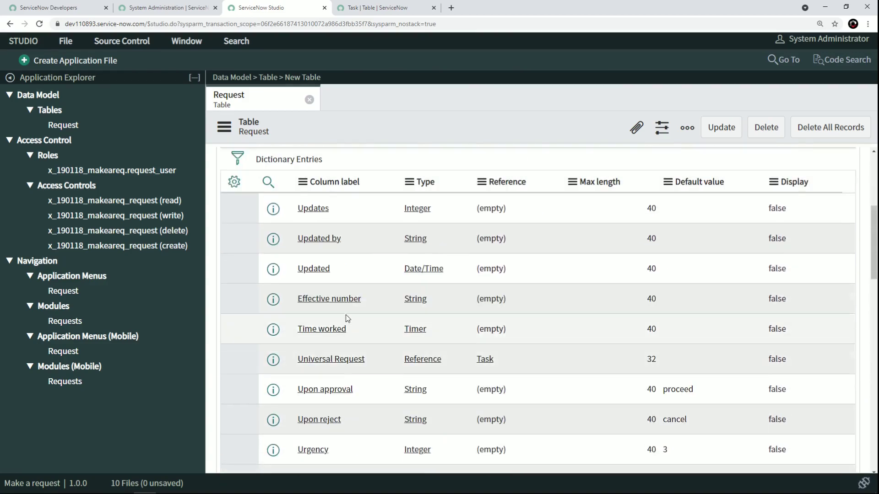
scroll(293, 330, down, 15)
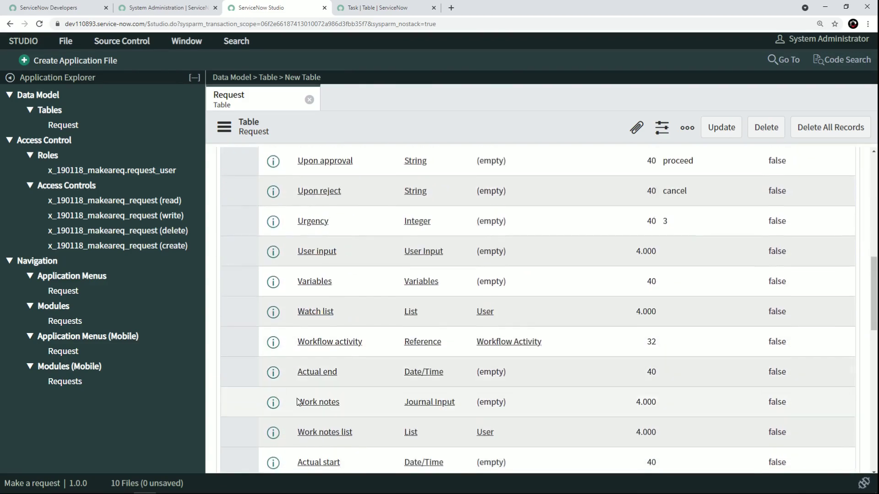
scroll(274, 332, up, 4)
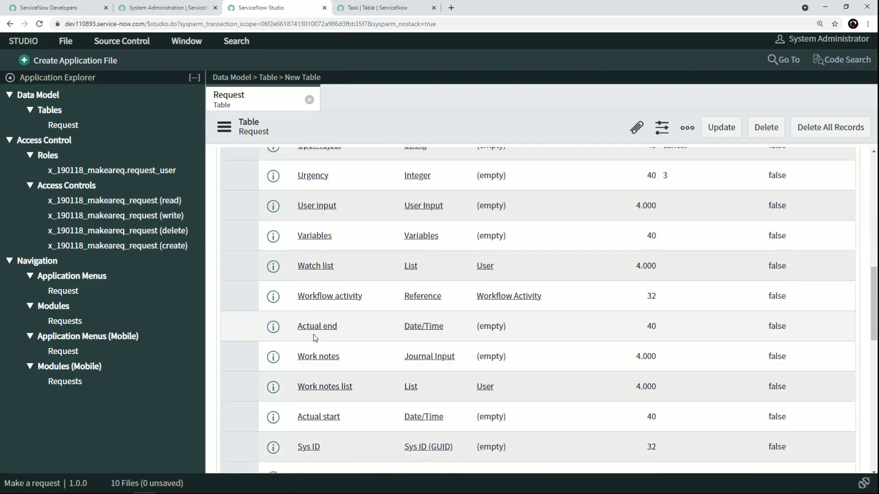
scroll(290, 329, up, 2)
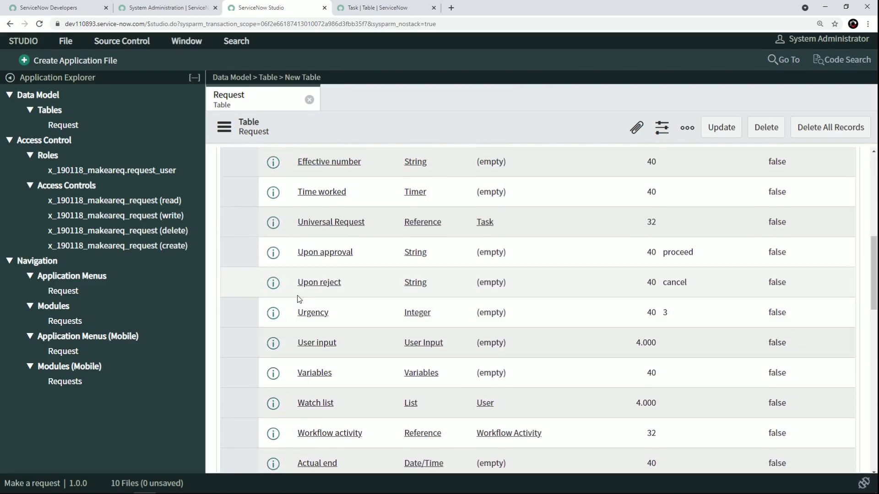
scroll(270, 274, up, 3)
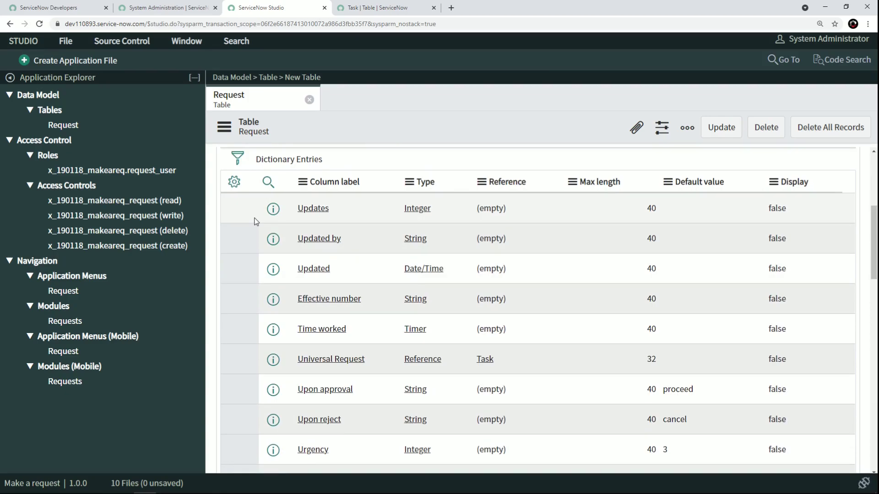
scroll(255, 221, up, 5)
double_click(321, 283)
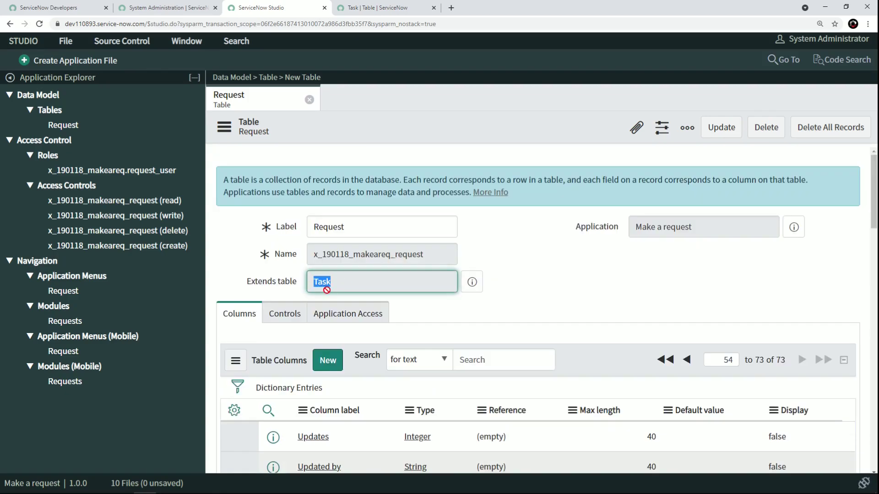
scroll(373, 318, down, 5)
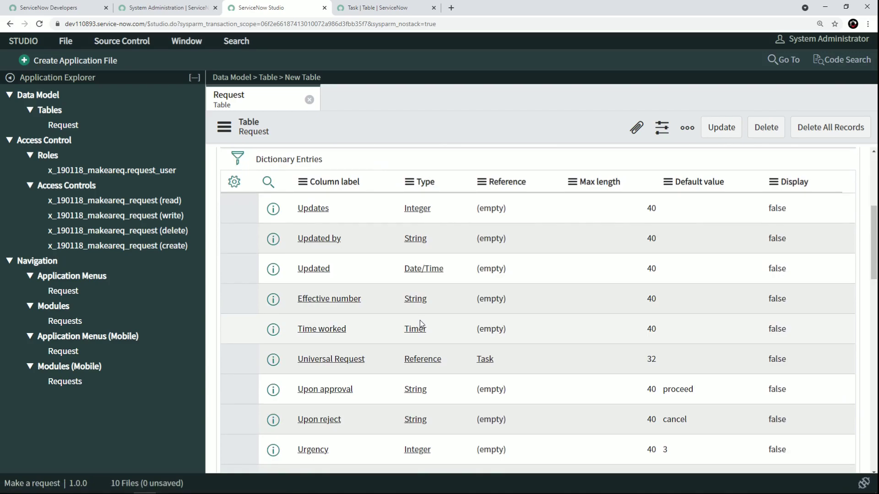
scroll(453, 289, up, 5)
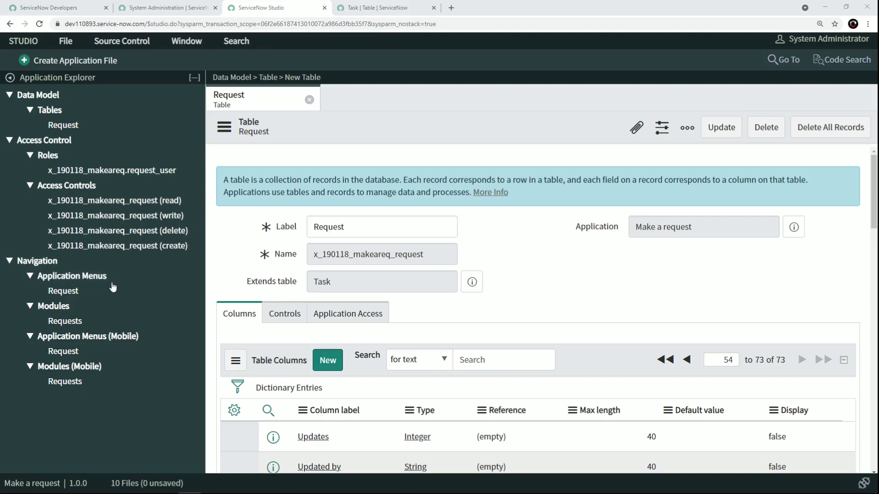
click(114, 342)
click(39, 339)
scroll(331, 296, down, 1)
scroll(331, 296, up, 1)
scroll(245, 302, down, 2)
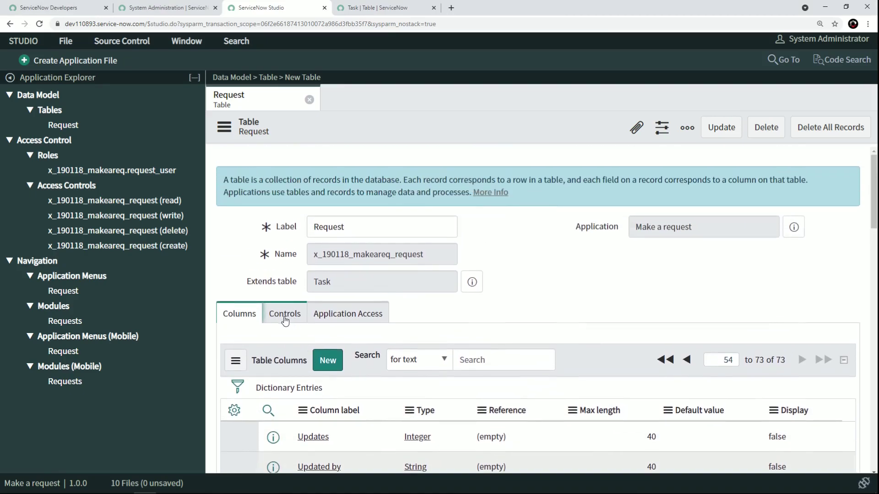
Step: Review the Request table's control options, switching Live feed on and back off
click(286, 313)
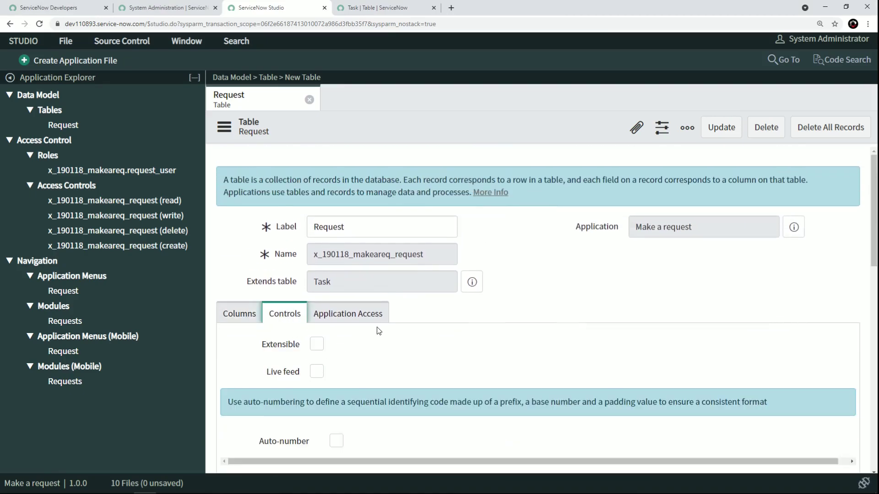
scroll(378, 330, down, 3)
scroll(342, 249, up, 2)
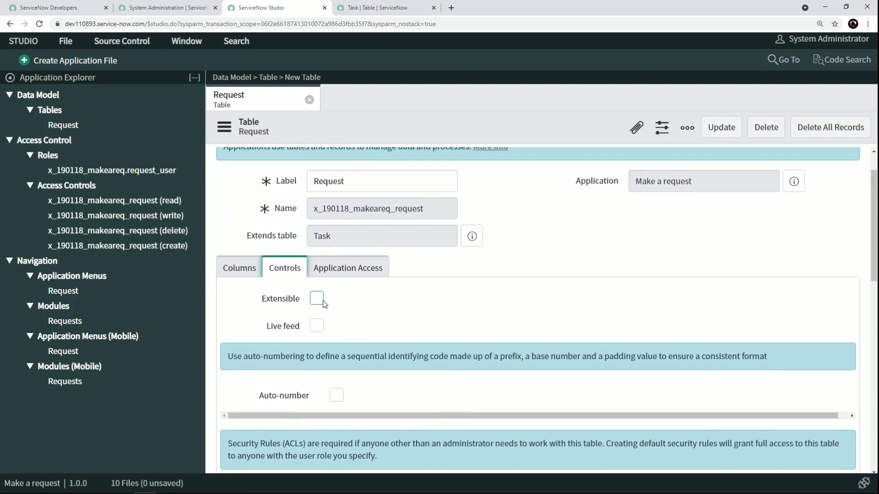
click(317, 326)
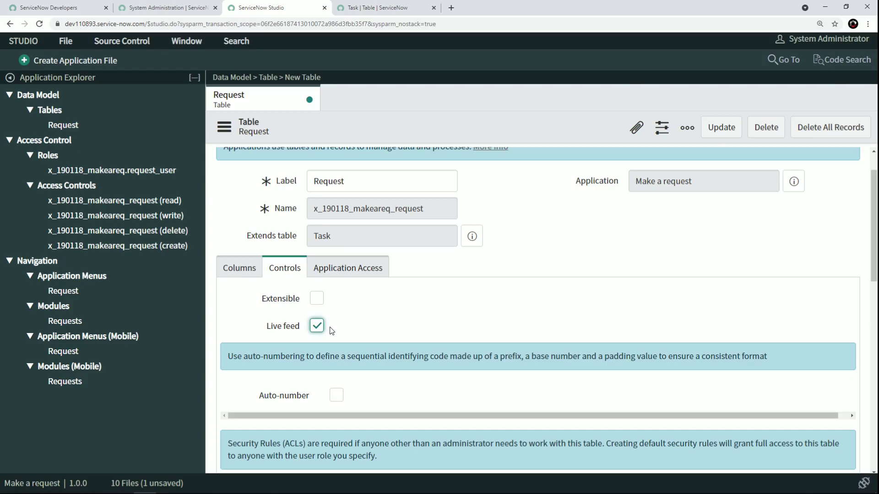
click(317, 326)
Step: Enable Auto-number for the Request table and check its prefix
scroll(369, 316, down, 3)
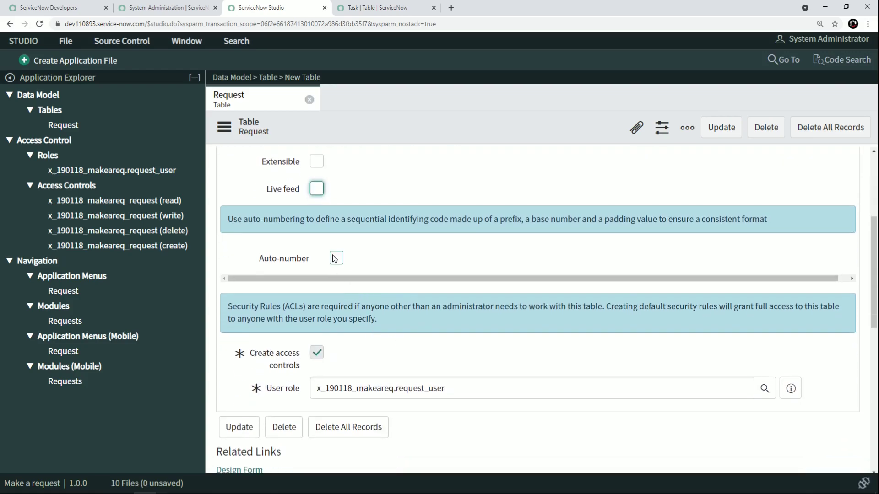
click(336, 258)
click(335, 258)
click(335, 258)
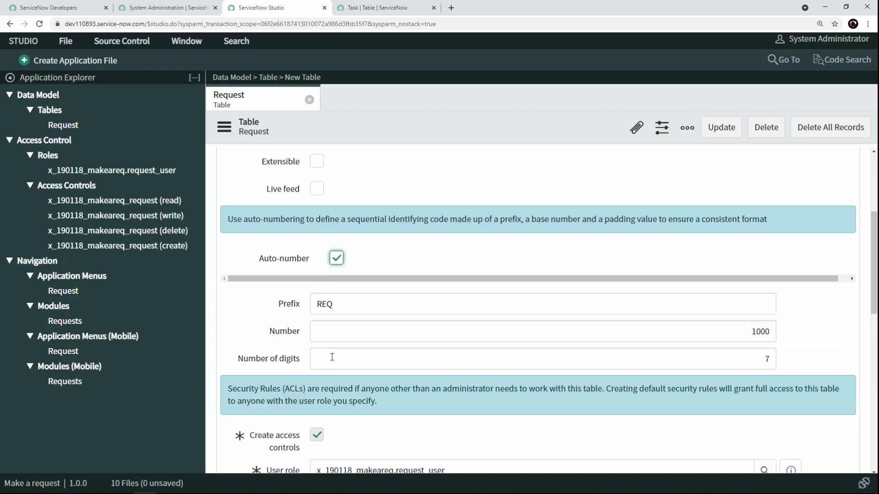
double_click(353, 305)
scroll(296, 338, down, 1)
Step: Set the auto-numbering Number to 0 and Number of digits to 7
click(338, 261)
click(442, 295)
drag(666, 287, 809, 326)
text(0)
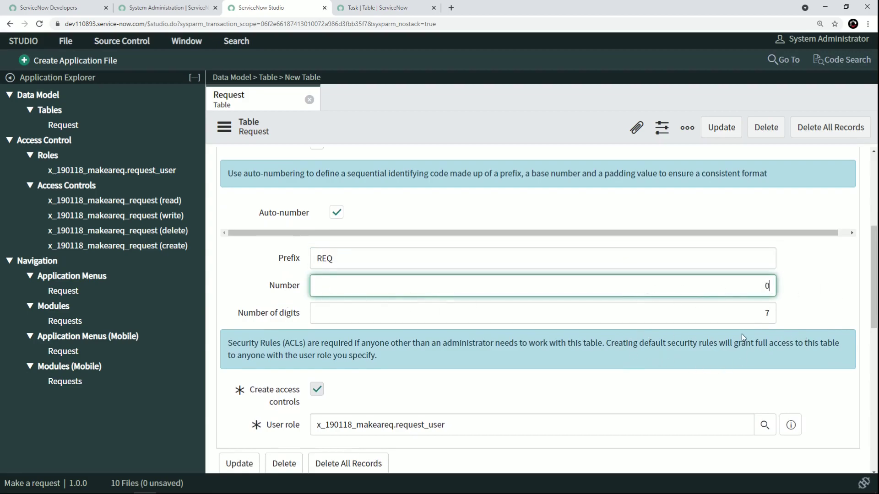
drag(757, 316, 815, 315)
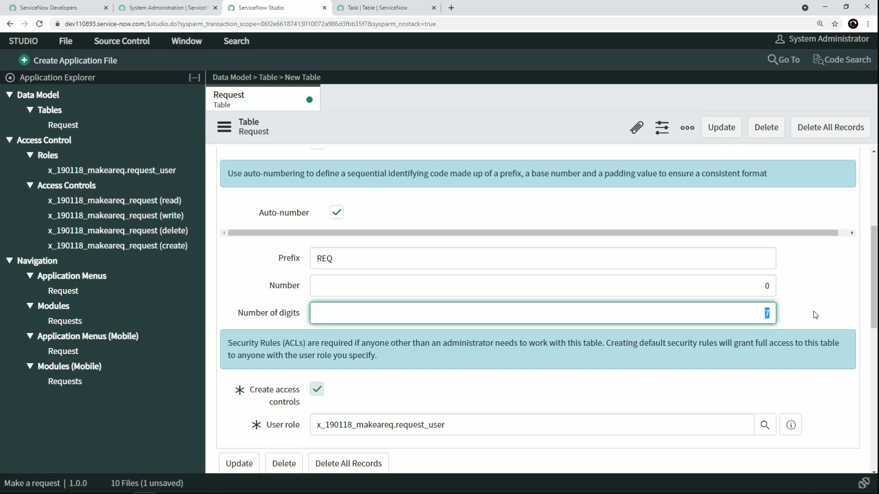
text(7)
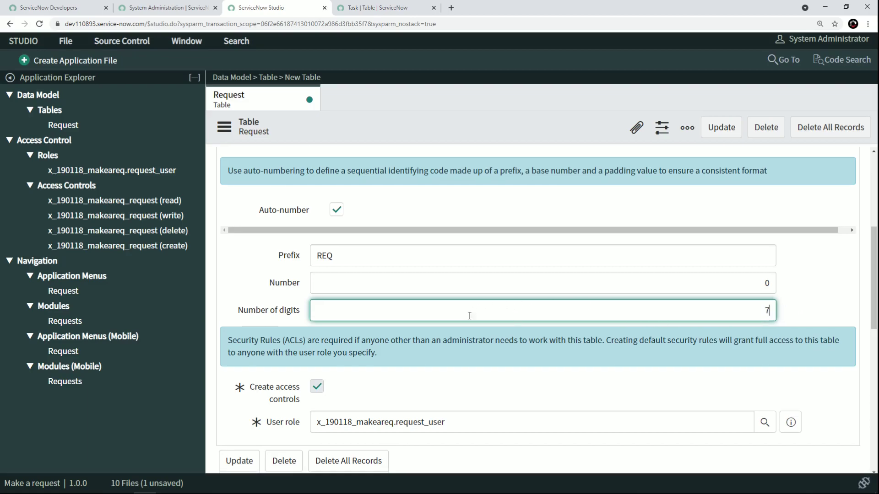
Step: Review the Create access controls option and the User role assigned to the Request table
scroll(343, 320, down, 2)
scroll(345, 320, up, 1)
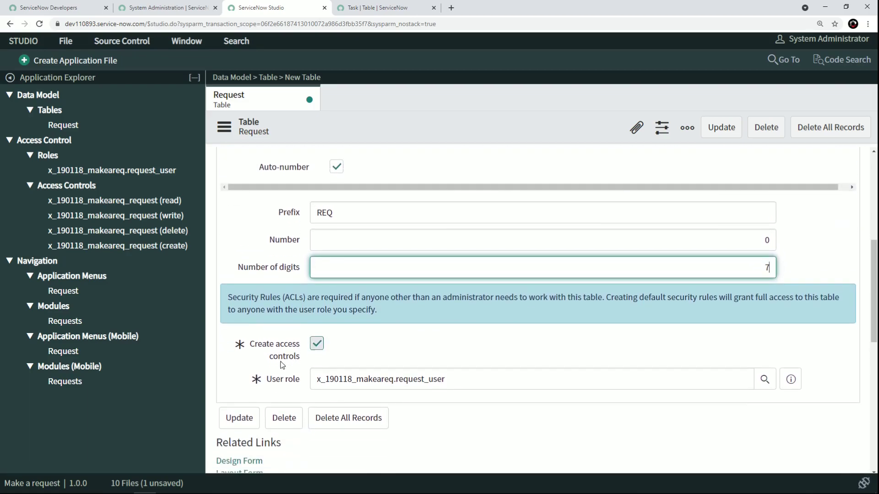
drag(266, 379, 300, 379)
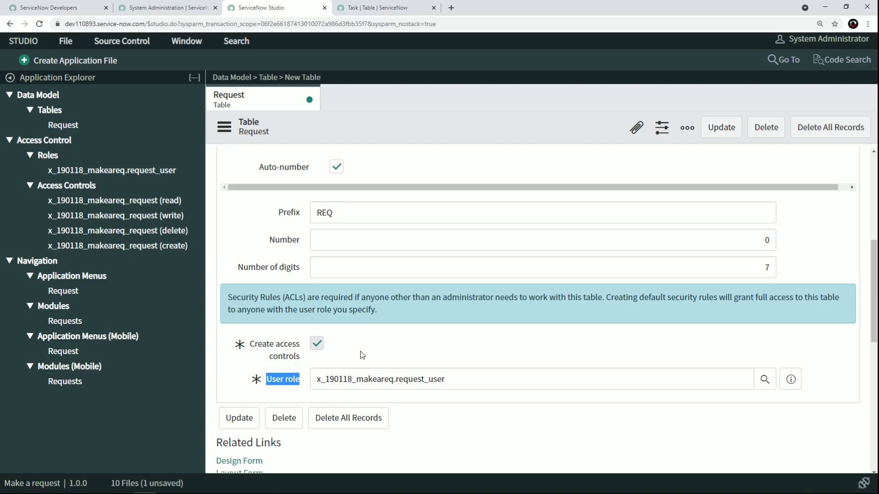
Step: Review the Accessible from and Caller Access options in the Request table's application access settings, keeping All application scopes and None
drag(459, 375, 305, 380)
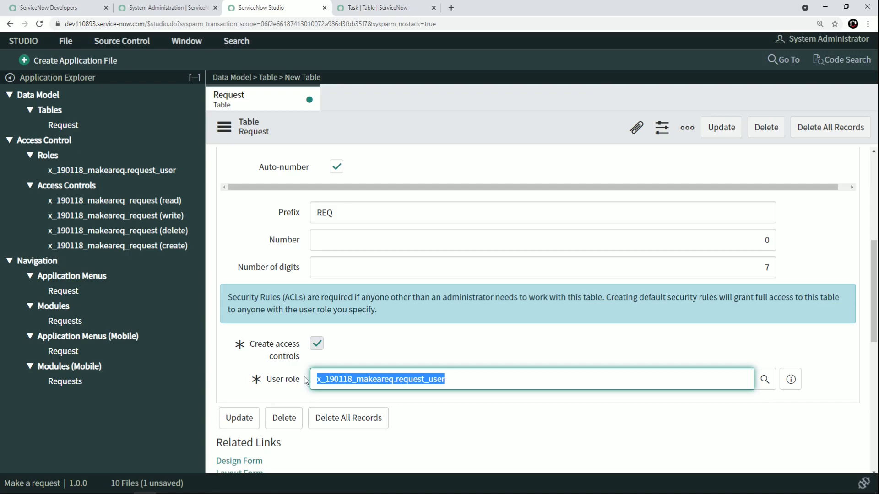
scroll(427, 359, up, 6)
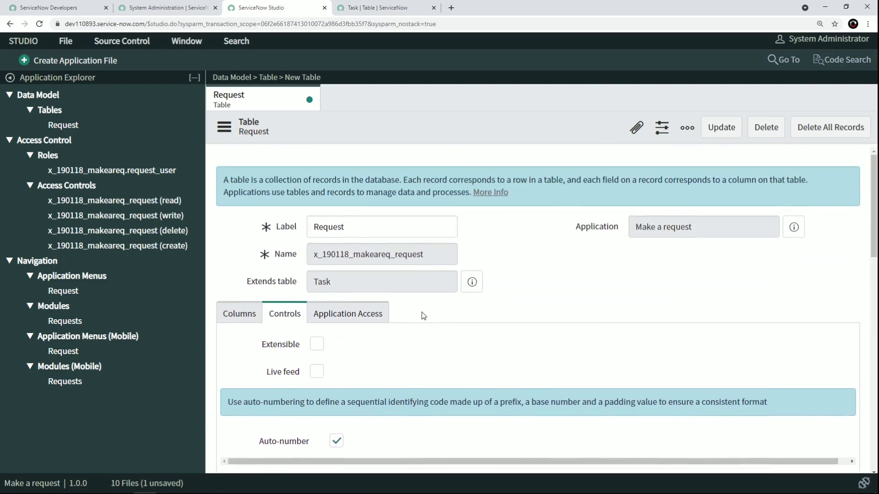
click(334, 321)
scroll(375, 316, down, 2)
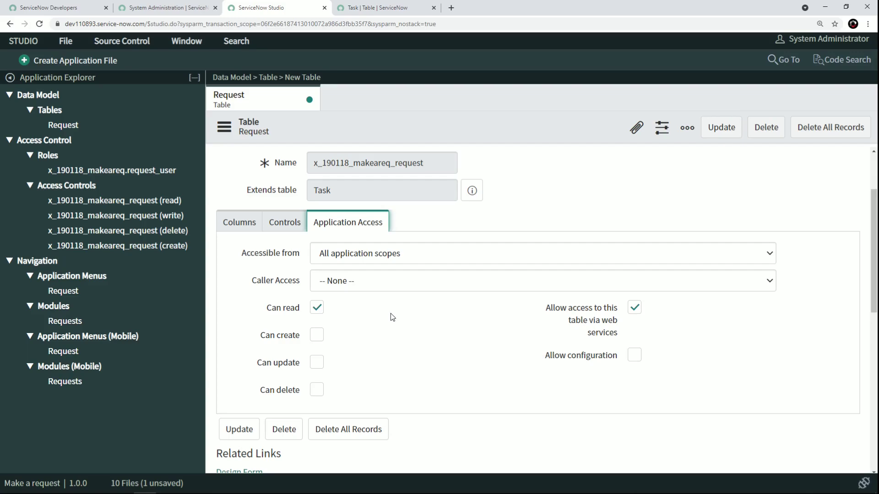
drag(240, 259, 299, 254)
click(350, 254)
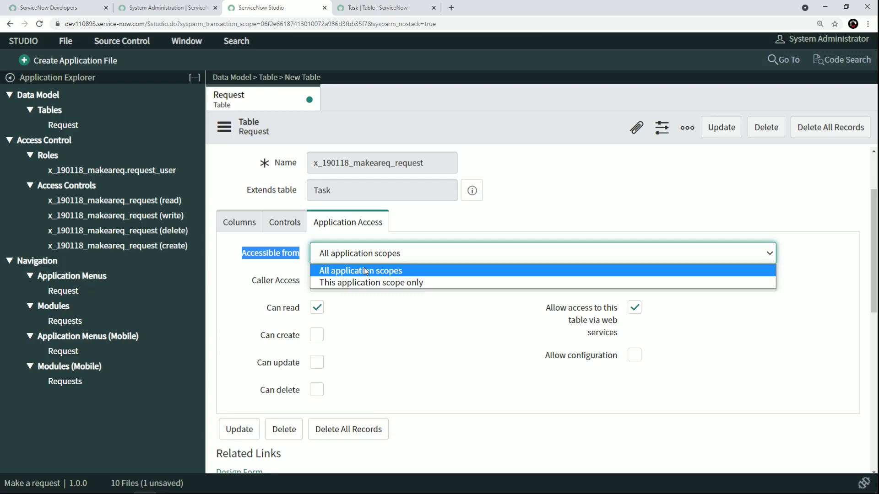
click(390, 273)
click(330, 283)
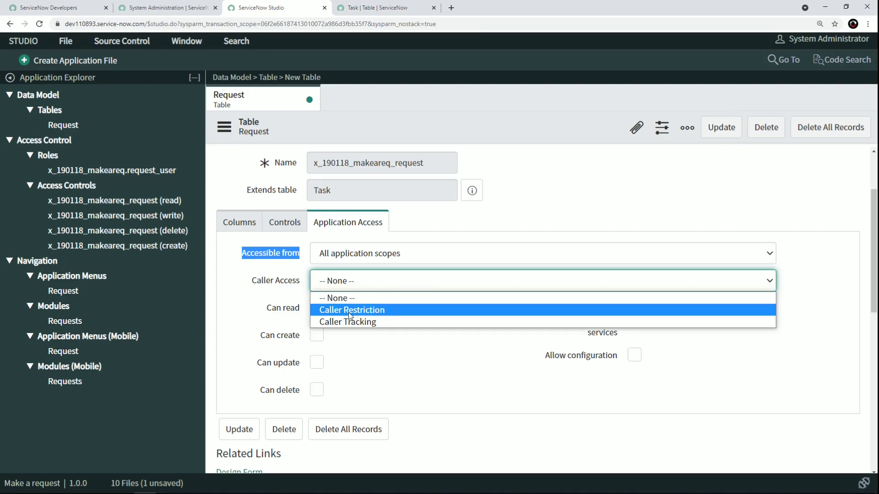
click(338, 283)
scroll(357, 334, down, 2)
scroll(362, 329, up, 2)
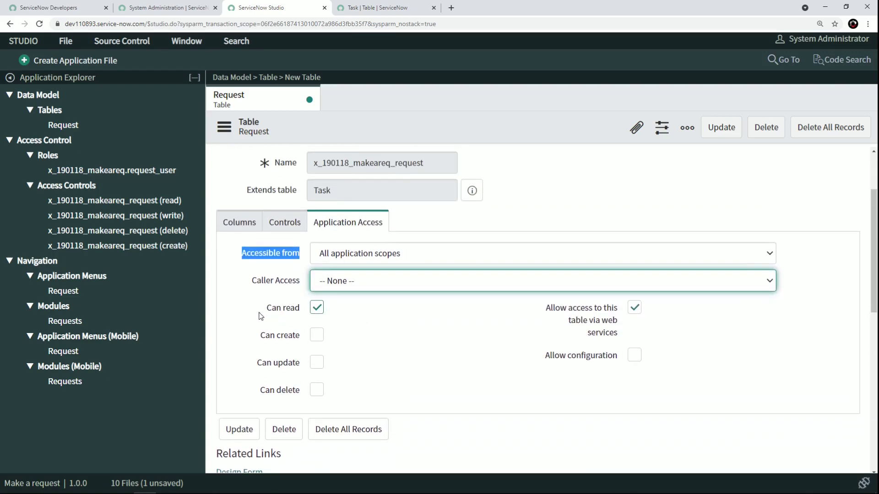
Step: Review the read, create, update and delete permissions and the web services access option for the Request table
drag(264, 315, 280, 307)
drag(256, 335, 317, 337)
drag(254, 363, 320, 363)
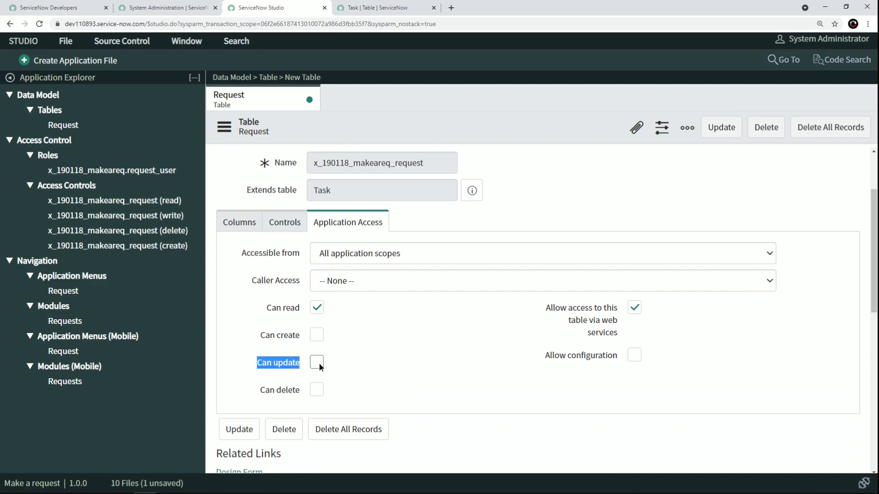
drag(255, 399, 316, 446)
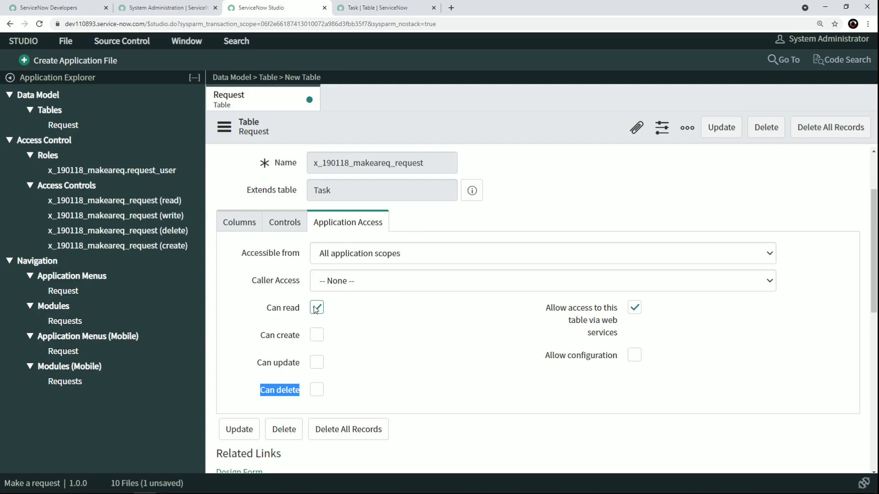
click(506, 341)
scroll(505, 340, down, 1)
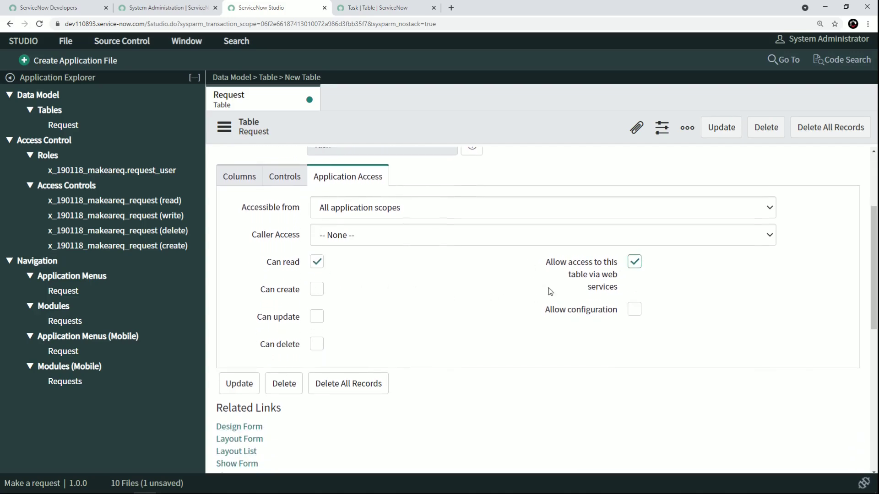
mouse_move(595, 270)
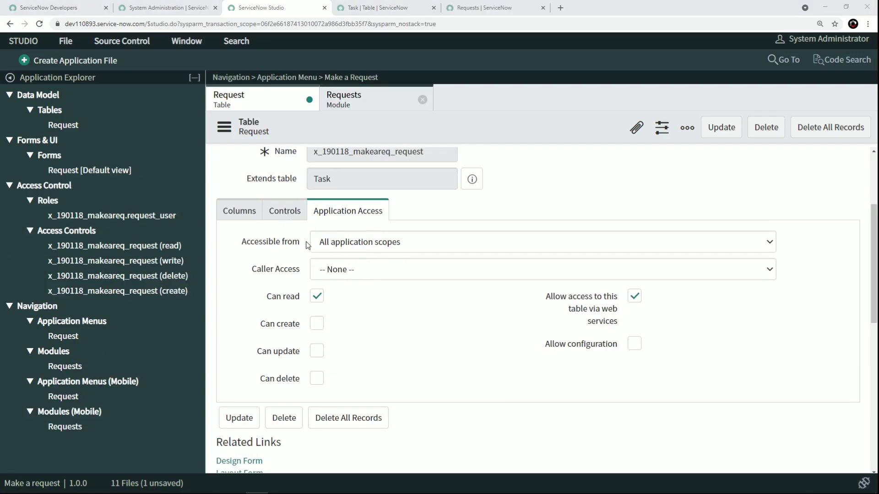
Step: Check the Request table's auto-numbering prefix, number and digit settings, and save the table
click(289, 211)
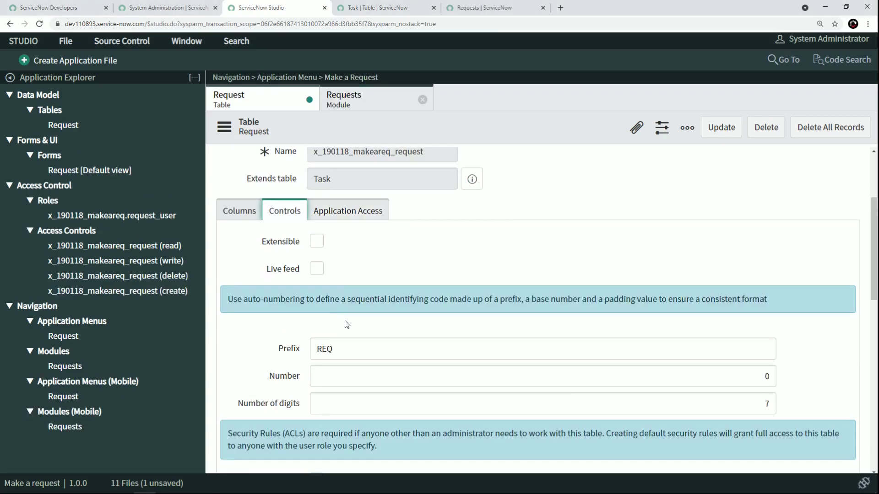
scroll(323, 278, down, 2)
drag(338, 257, 306, 262)
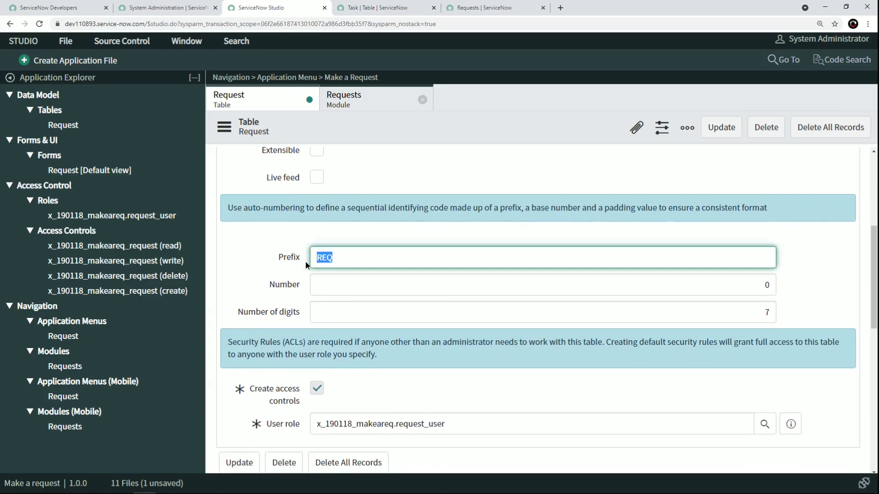
key(Tab)
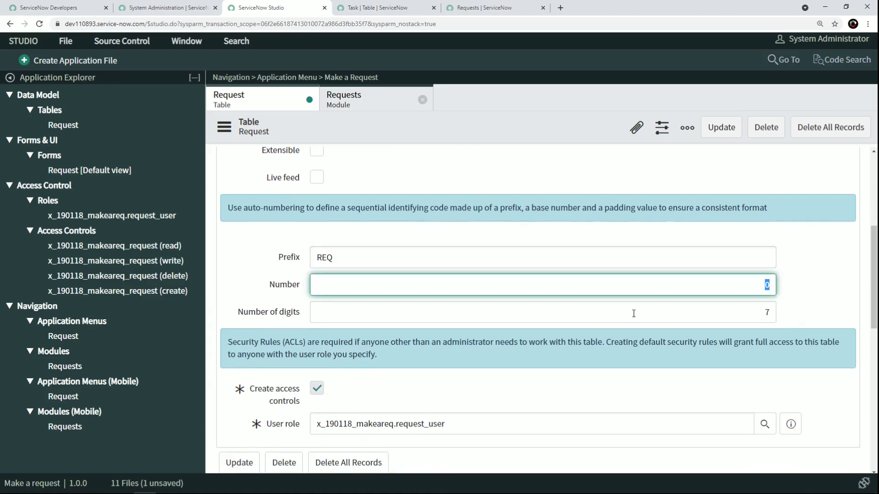
key(Tab)
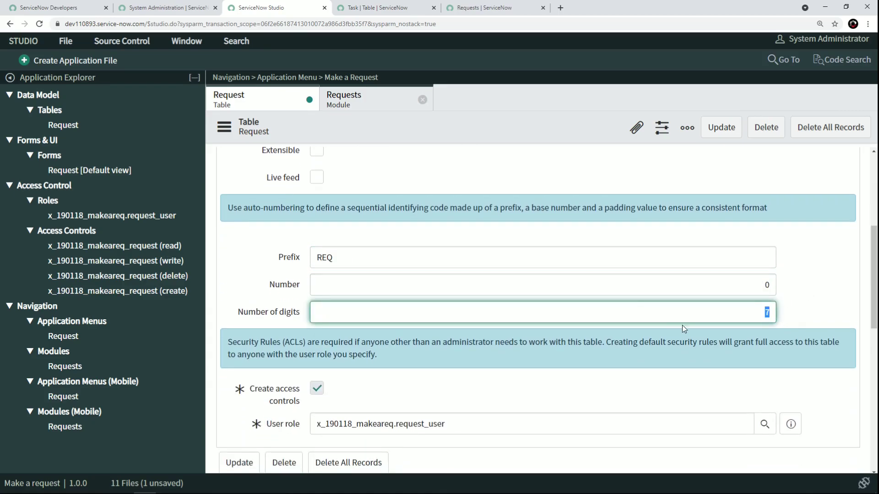
right_click(476, 136)
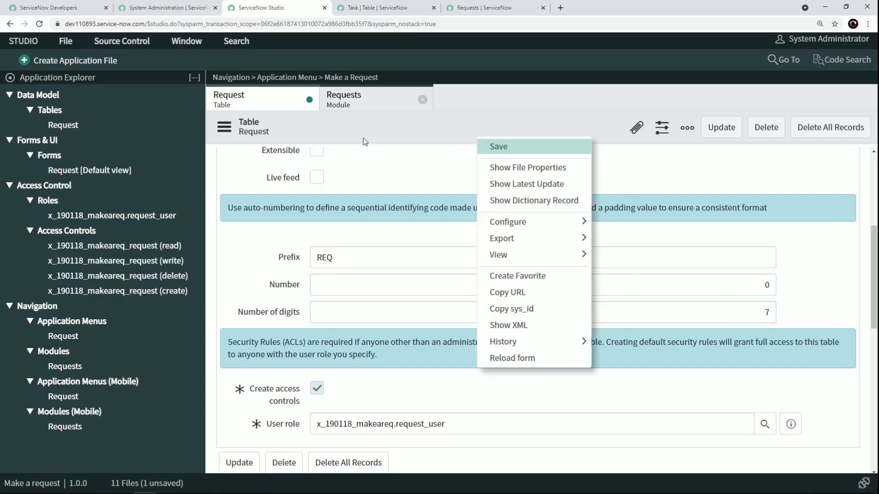
click(512, 146)
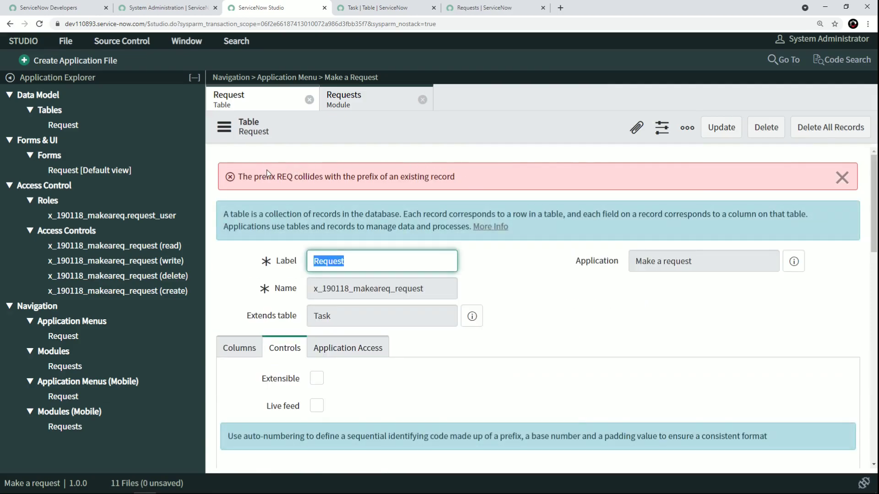
Step: Change the Request table's auto-numbering prefix to MKREQ, keeping Number at 0 and Number of digits at 7
double_click(285, 178)
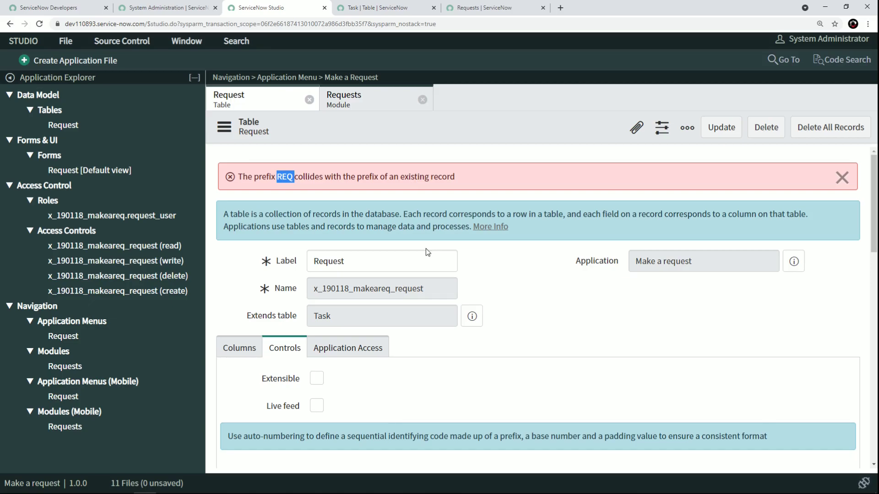
scroll(426, 252, down, 2)
scroll(396, 261, up, 2)
scroll(493, 265, down, 4)
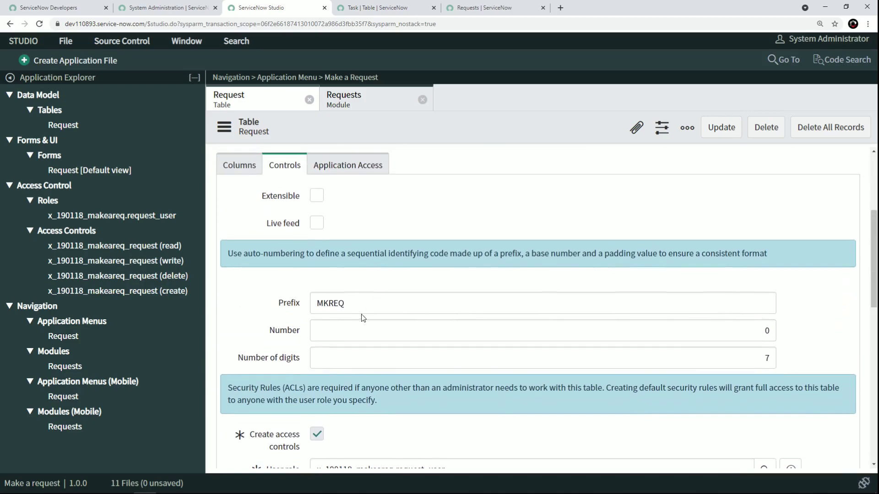
drag(353, 307, 296, 295)
text(MKREQ)
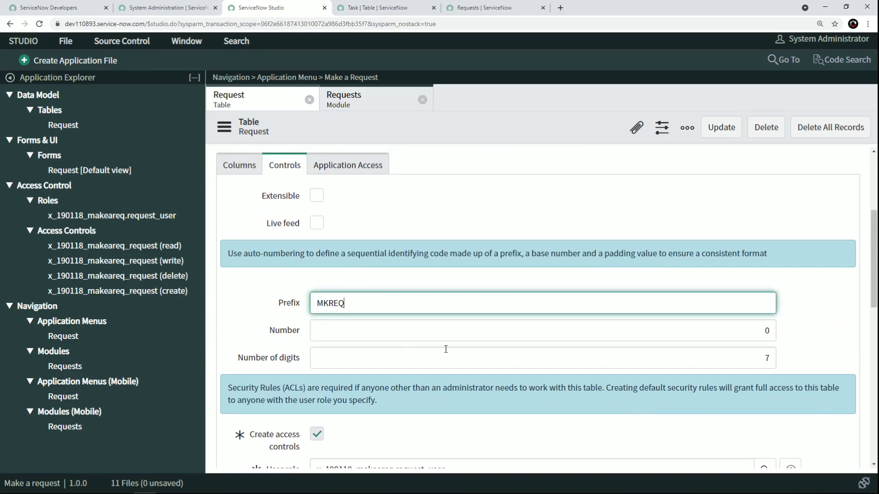
key(Tab)
key(Tab)
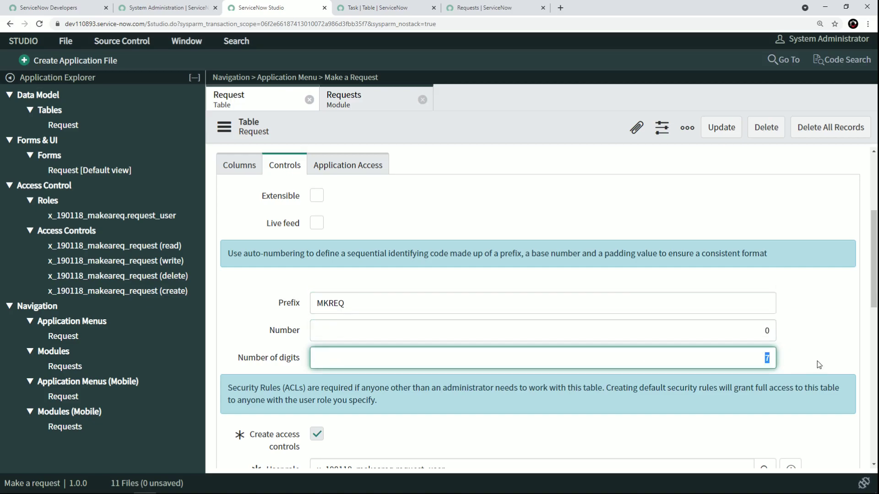
Step: Save the Request table and check its auto-numbering prefix
scroll(668, 259, up, 2)
right_click(435, 134)
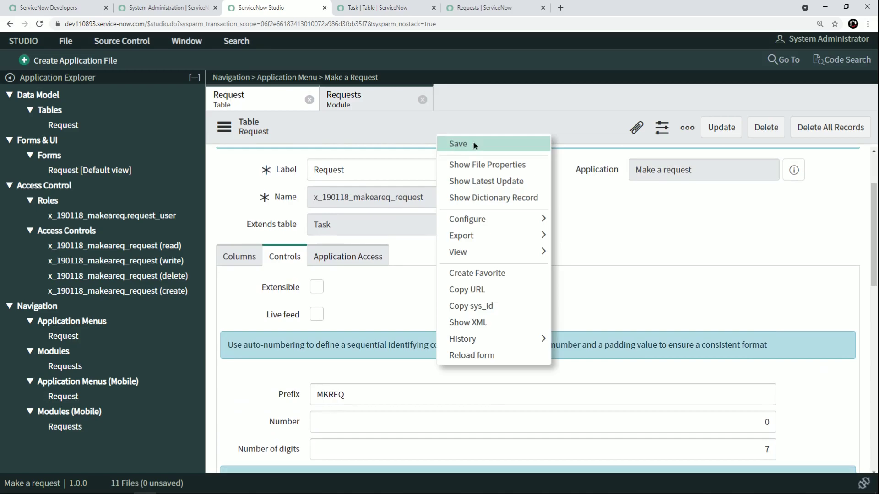
click(475, 144)
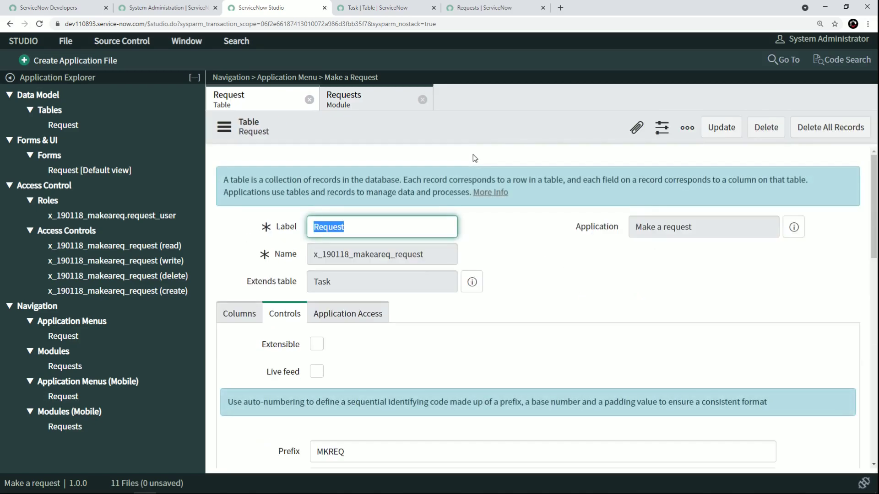
scroll(514, 147, down, 4)
click(256, 264)
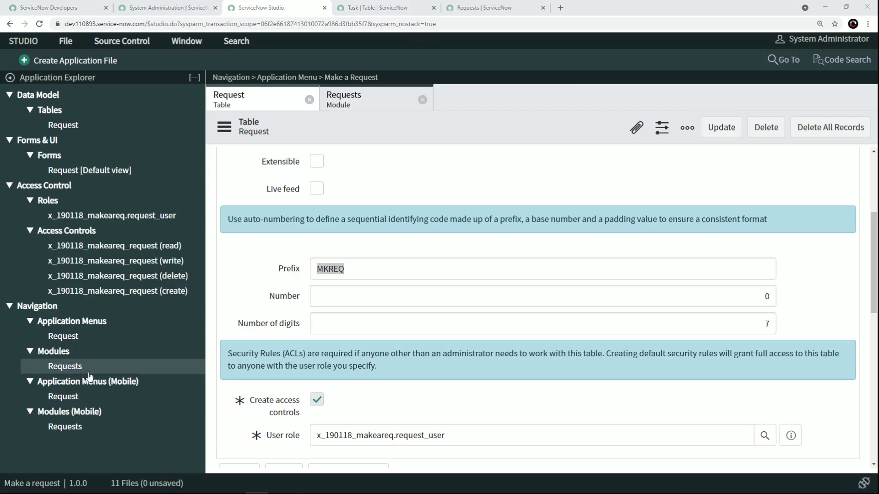
Step: Rename the Request application menu to Make a Request and save it
click(92, 339)
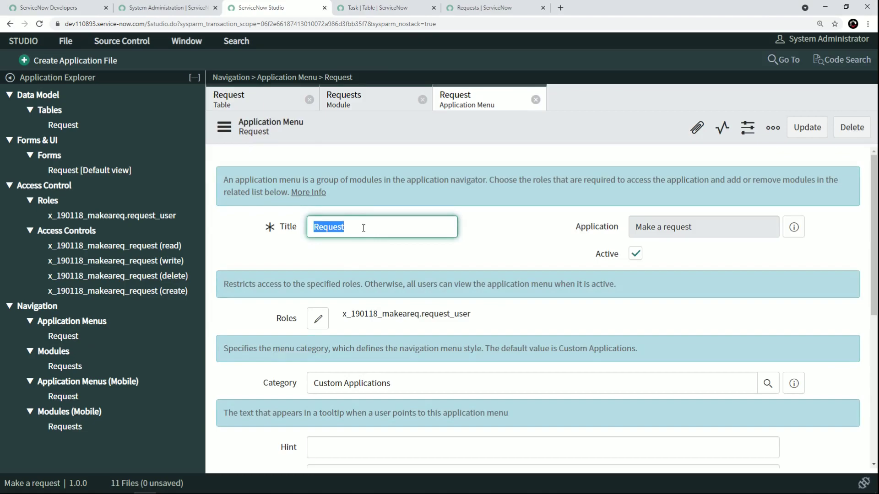
text(Make a Request)
right_click(384, 134)
click(402, 145)
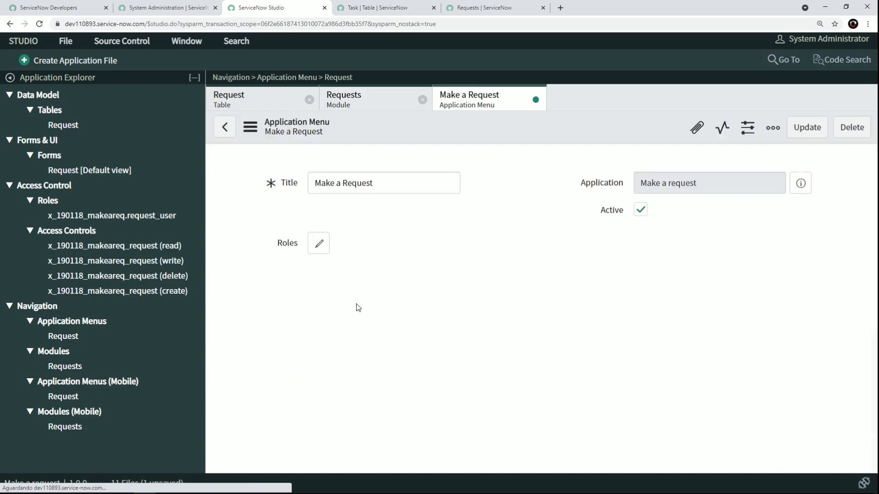
Step: Retitle the Requests module as All, keeping its order at 200, and save it
click(97, 366)
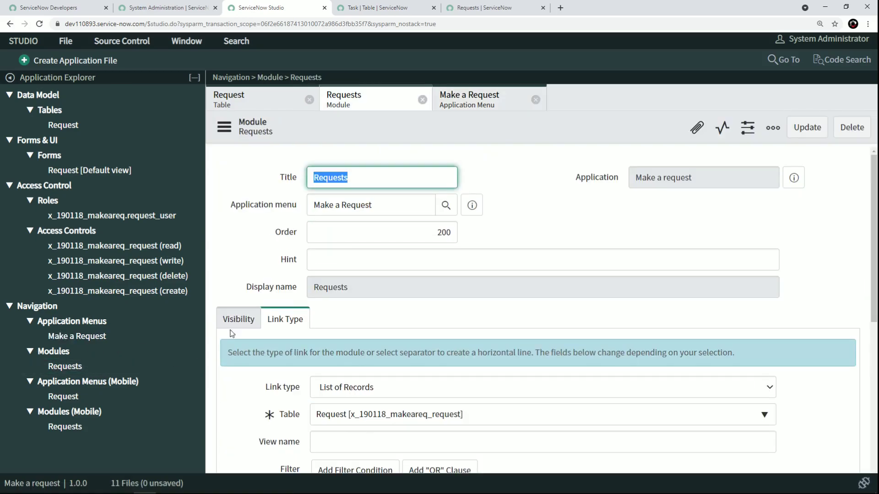
text(All)
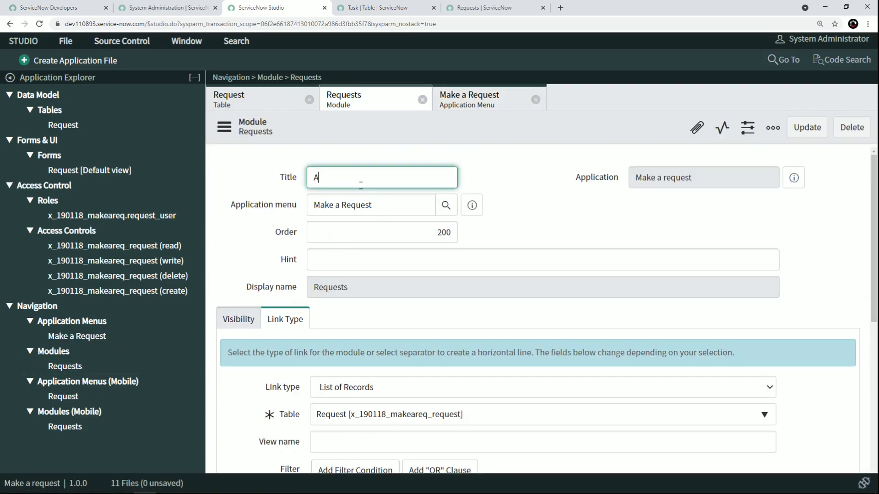
double_click(390, 225)
key(End)
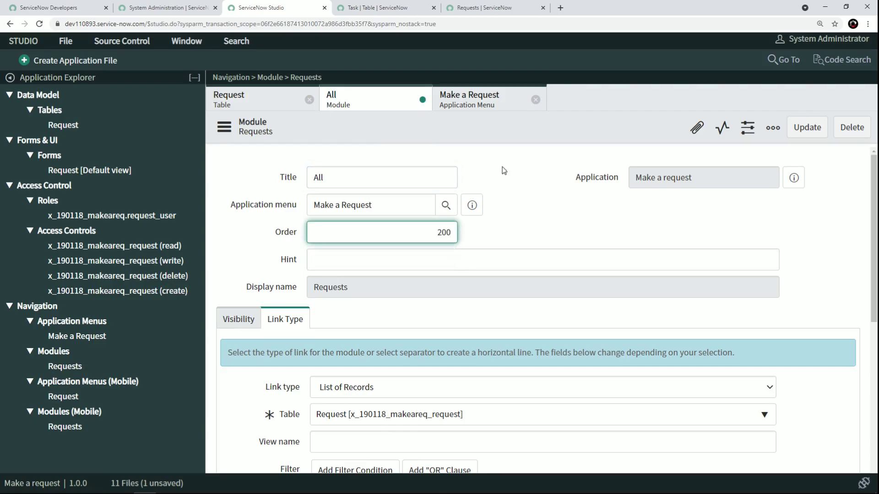
right_click(460, 133)
click(479, 140)
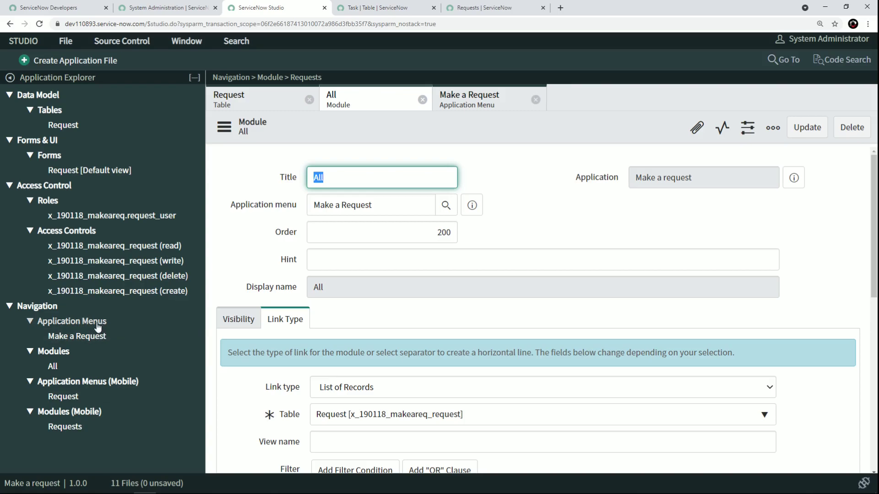
Step: Create a new application file of type Module from the Navigation category
click(79, 62)
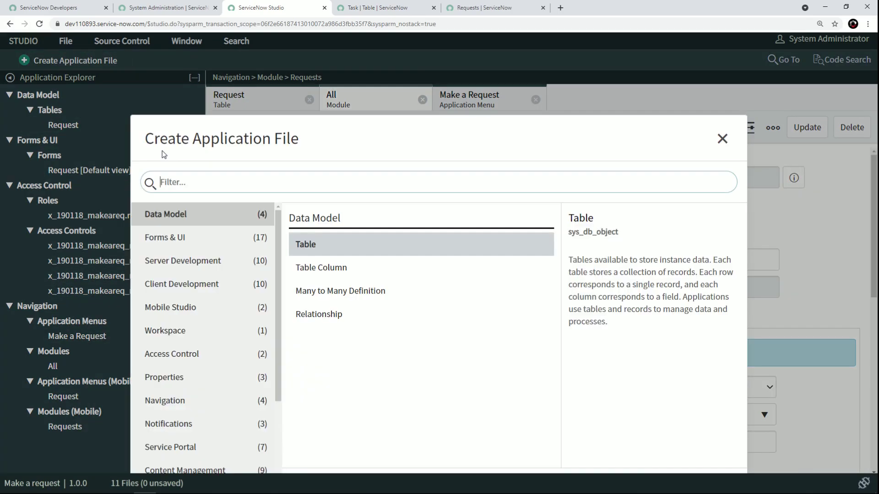
click(206, 179)
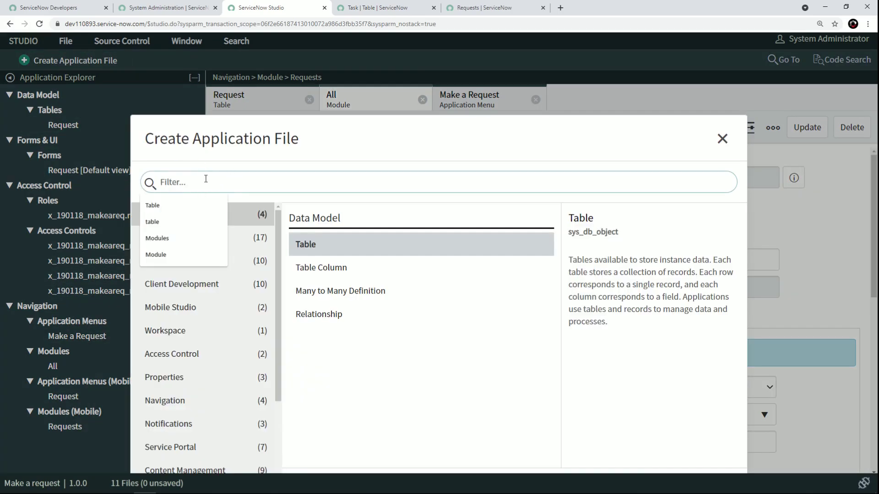
text(Module)
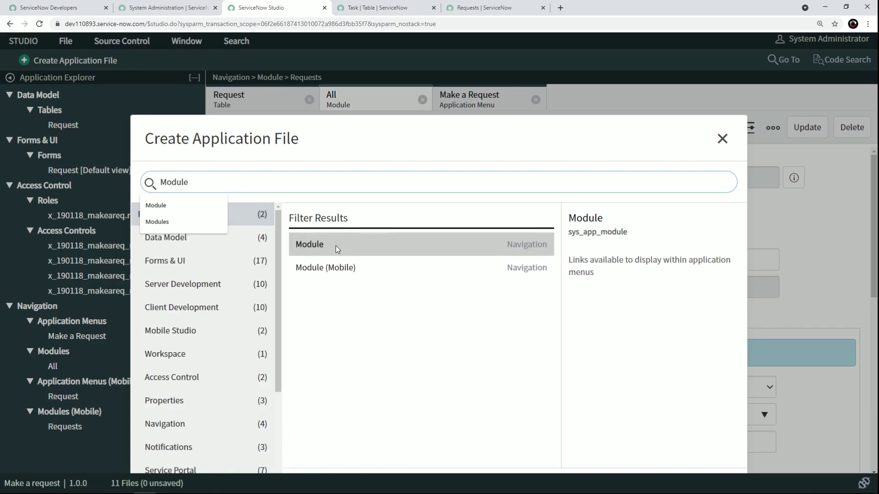
click(334, 245)
double_click(330, 244)
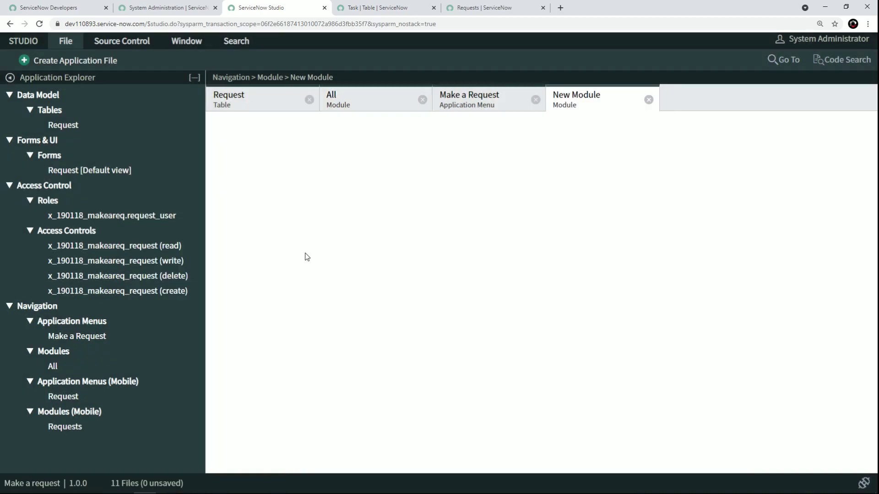
Step: Title the new module Create New, assign it to the Make a Request application menu, and set its order to 100
click(334, 184)
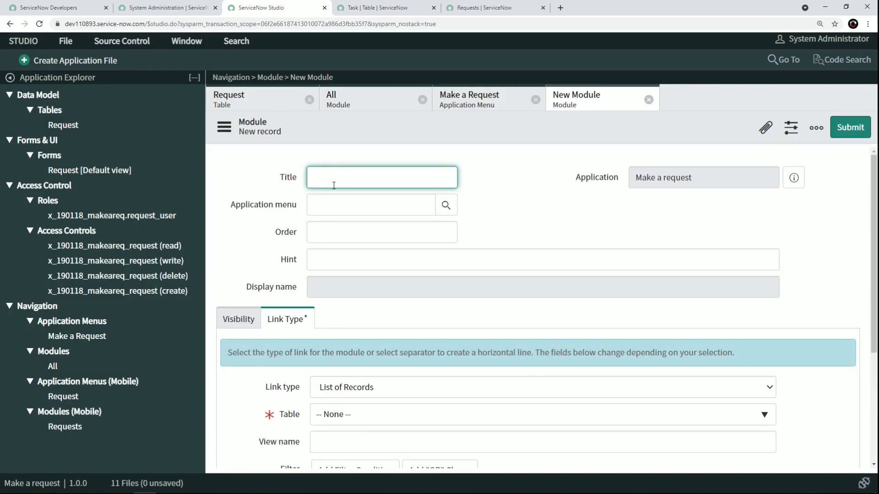
text(Create New)
key(Tab)
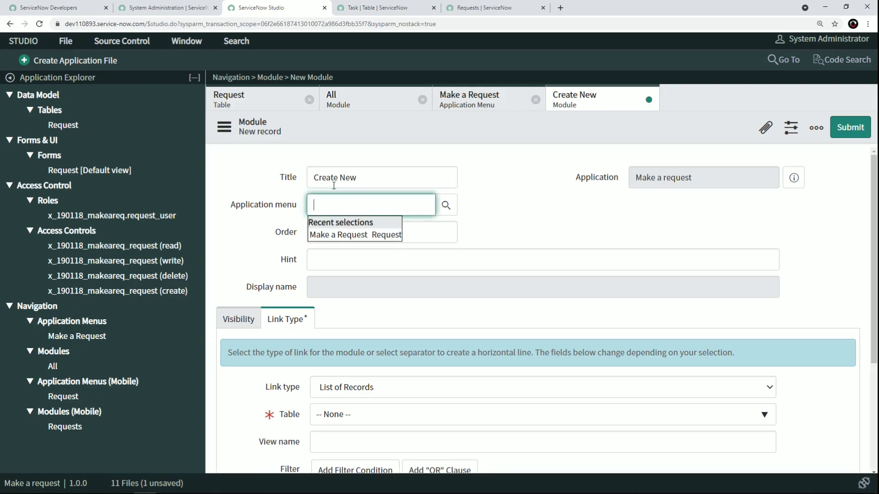
click(336, 235)
click(349, 234)
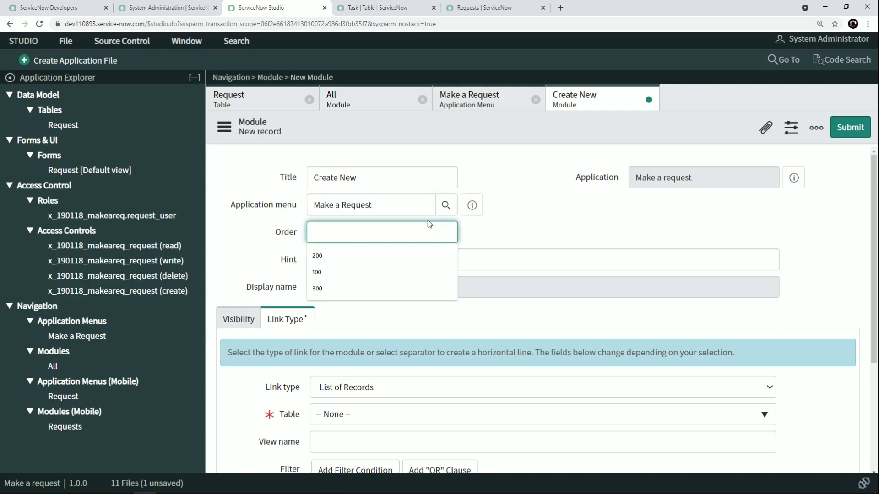
text(100)
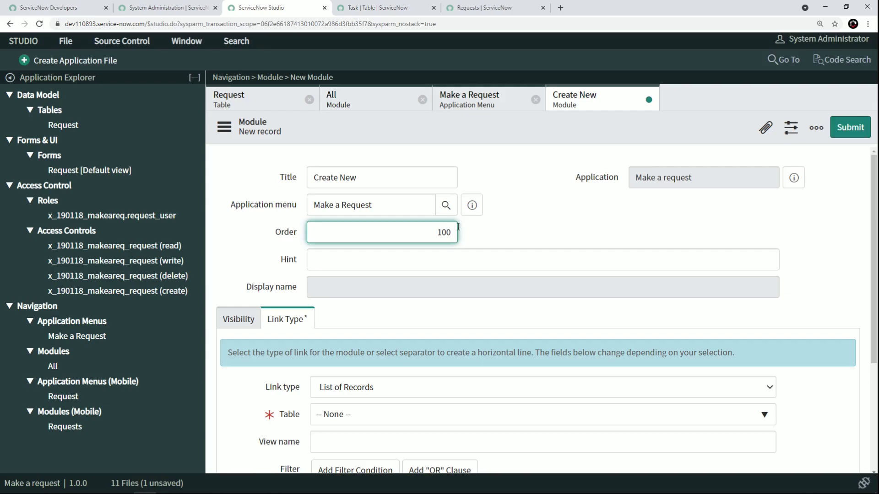
double_click(282, 233)
Step: Set the Create New module's link type to New Record
scroll(389, 248, down, 2)
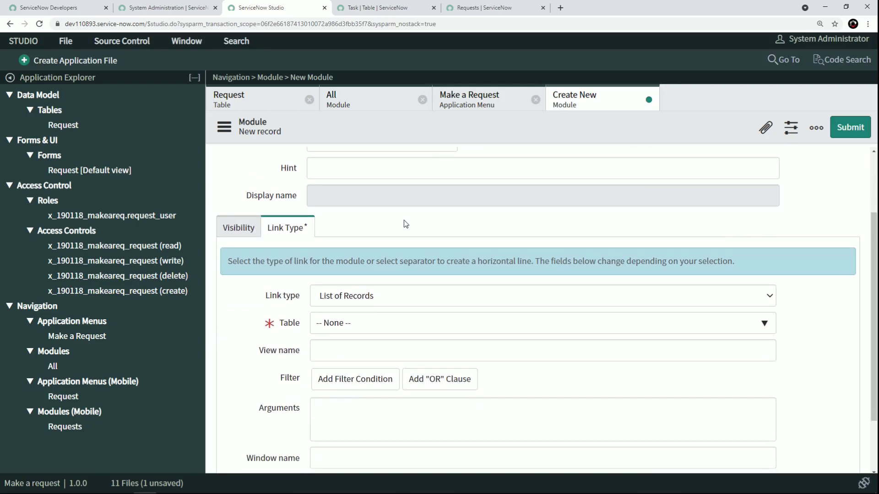
scroll(341, 249, down, 2)
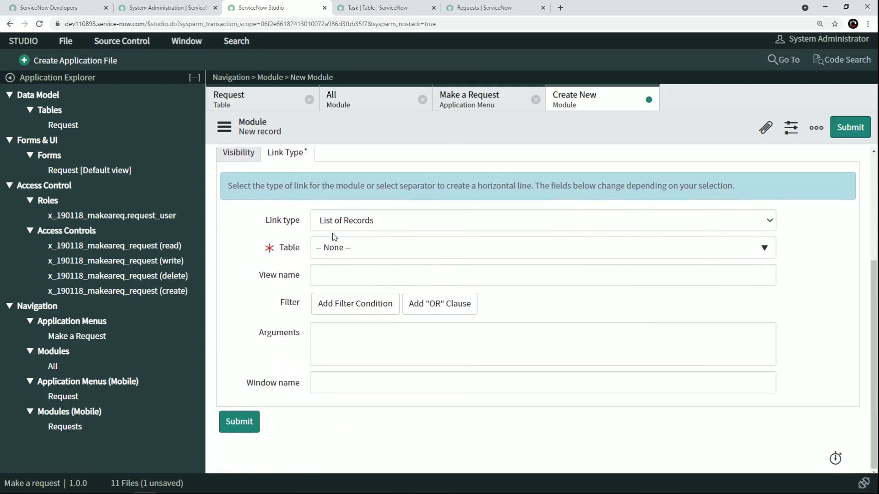
click(372, 222)
key(Down)
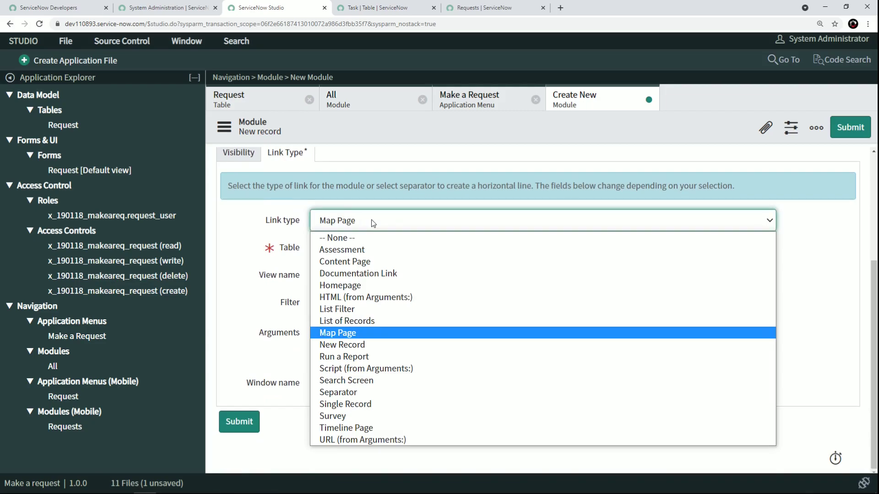
key(Up)
key(Down)
key(Down)
key(Return)
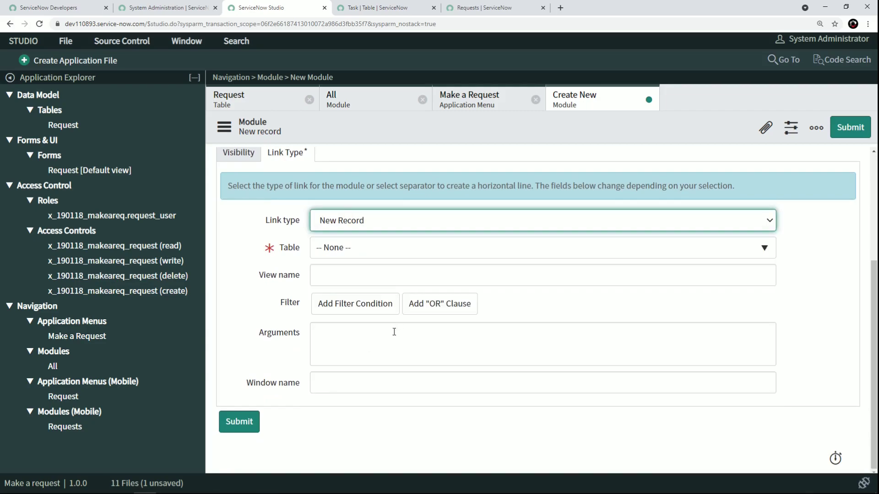
Step: Set the Create New module's table to Request [x_190118_makeareq_request] and save the module
click(341, 252)
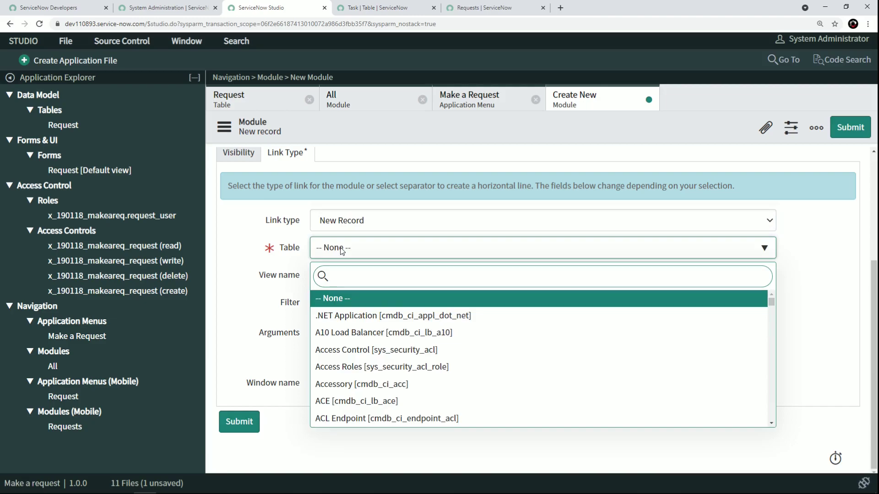
text(make)
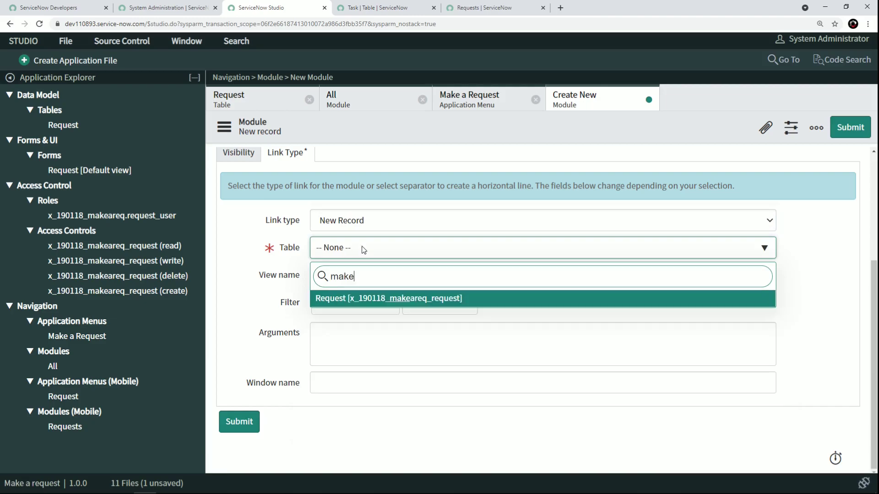
click(351, 300)
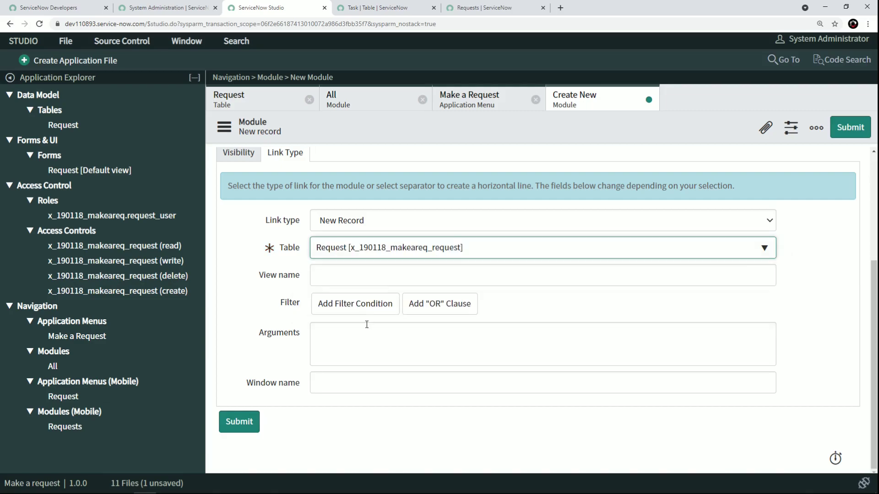
scroll(707, 330, up, 4)
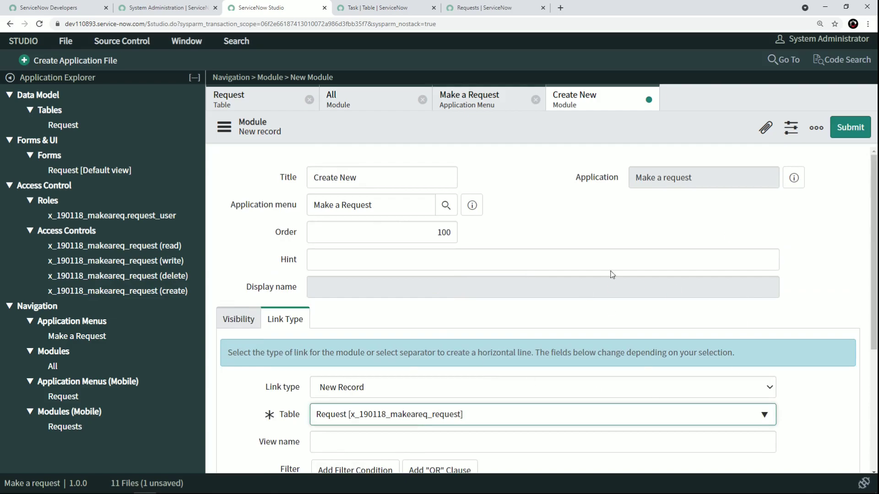
right_click(440, 137)
click(446, 143)
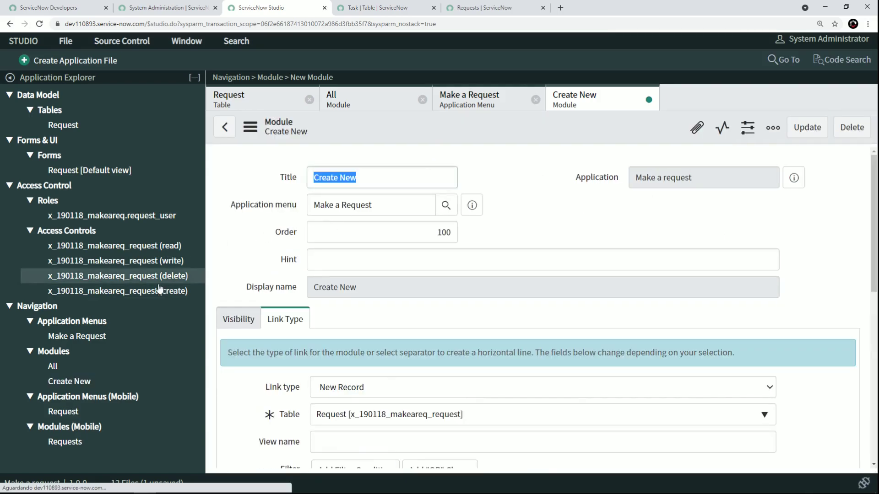
Step: Find the Module file type with a filter and create another application file of that type
click(72, 62)
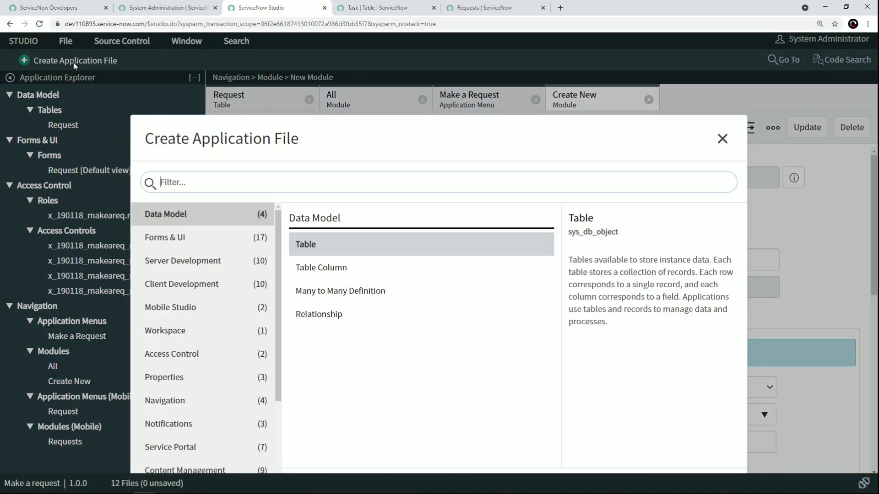
click(240, 176)
text(MOdule)
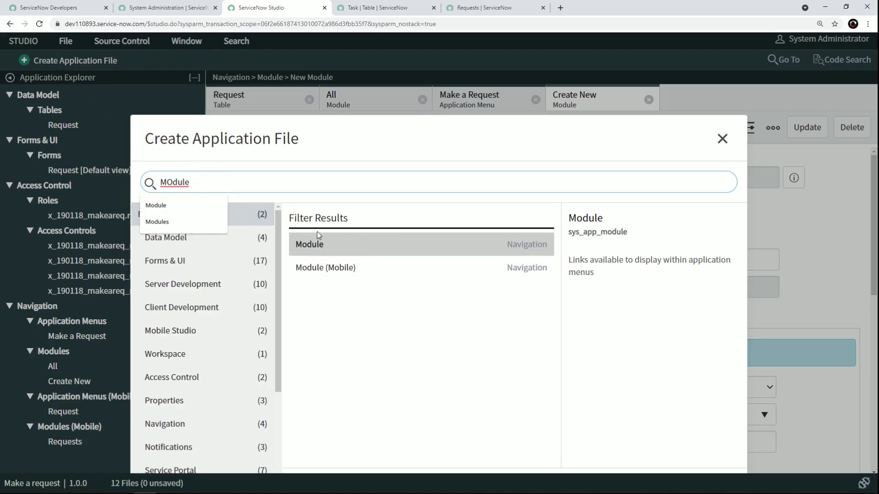
double_click(322, 243)
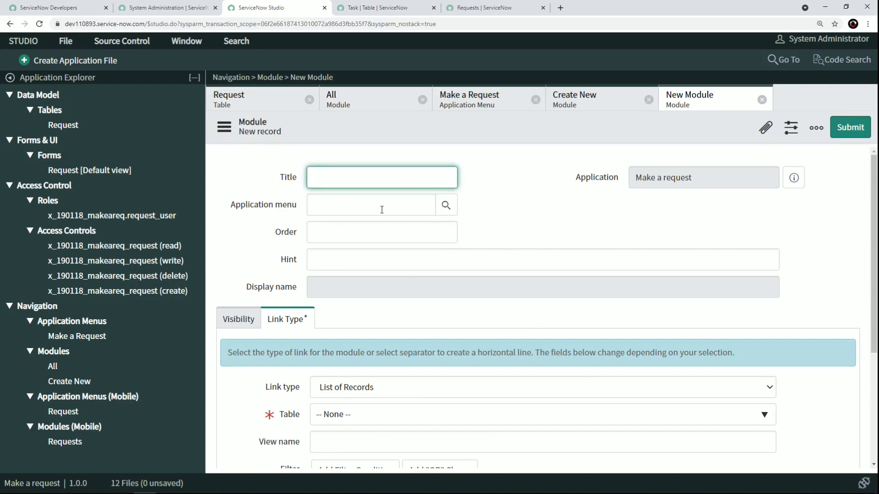
Step: Title this module Open, assign it to the Make a Request application menu, and set its order to 300
text(Open)
click(381, 209)
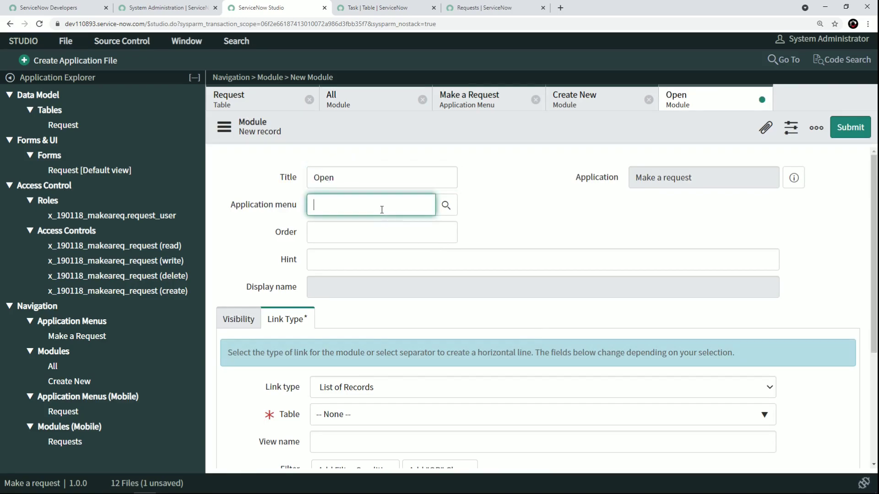
click(382, 235)
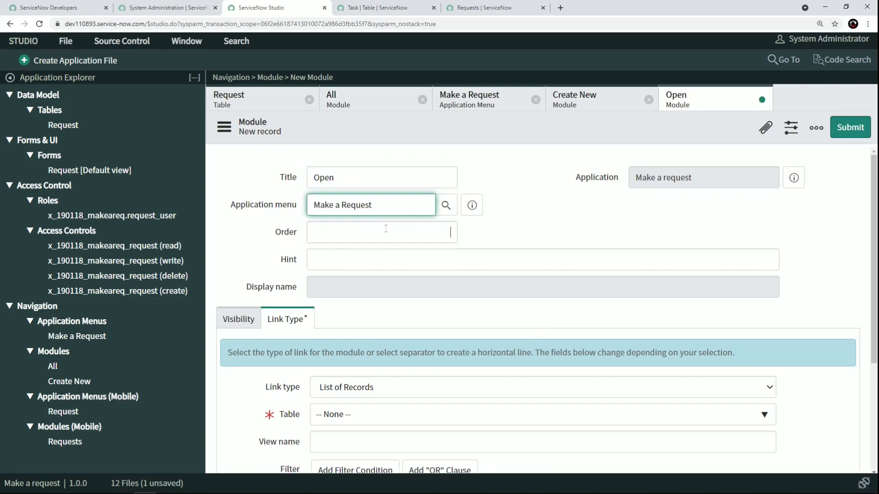
click(406, 230)
text(300)
click(528, 317)
Step: Check the Create New module's link settings and set the Open module's table to Request [x_190118_makeareq_request]
scroll(462, 302, down, 3)
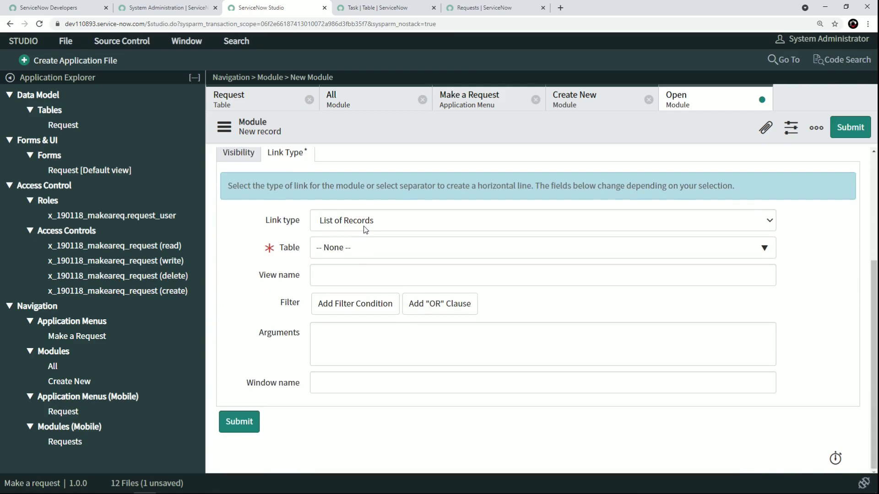
click(581, 98)
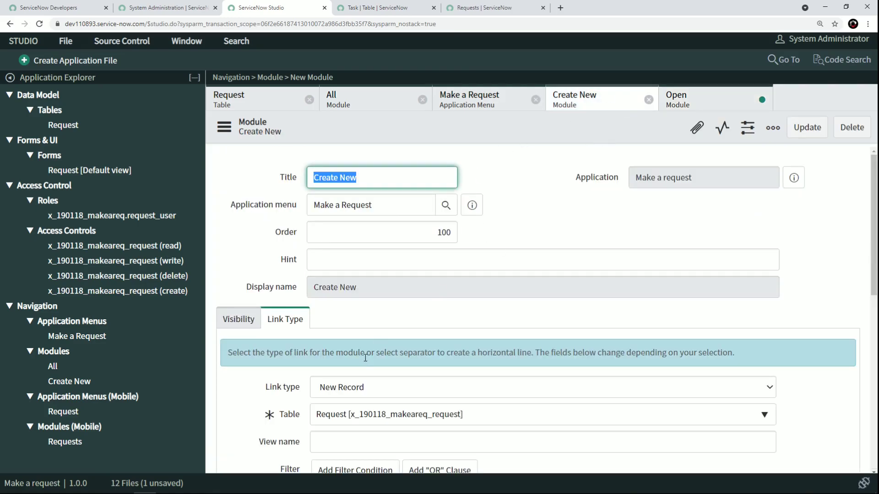
scroll(366, 329, down, 2)
click(676, 97)
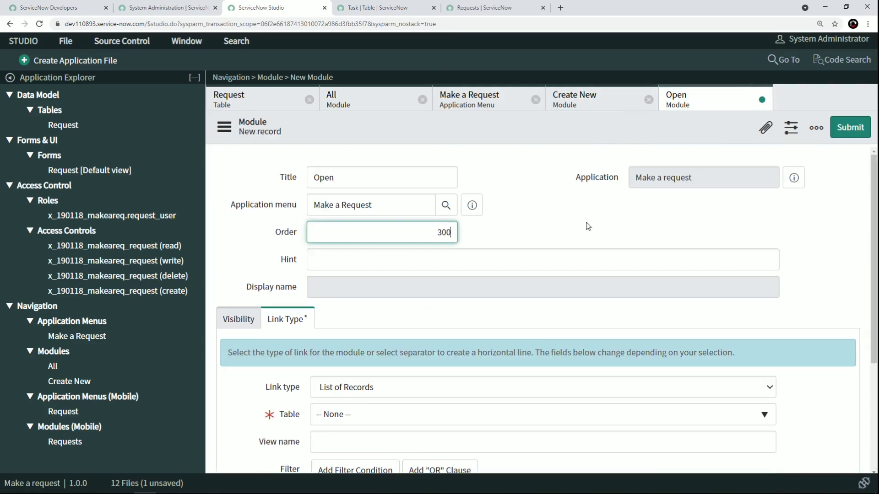
scroll(412, 262, down, 2)
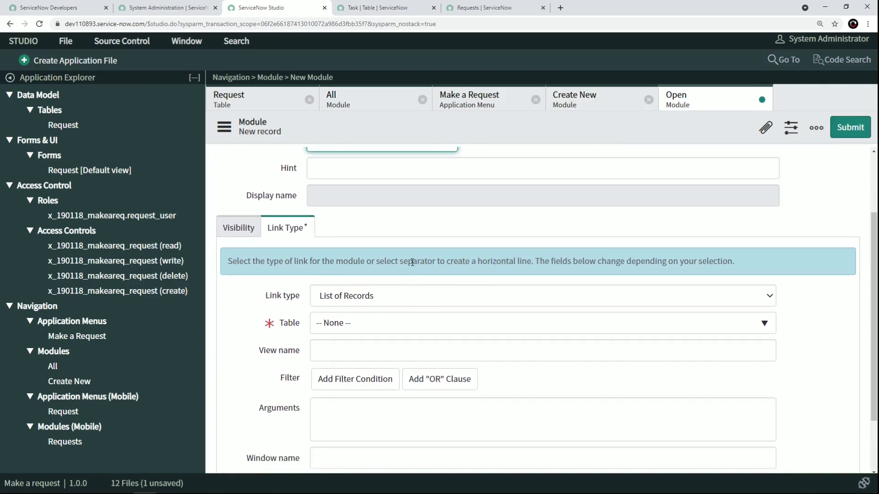
scroll(371, 307, down, 1)
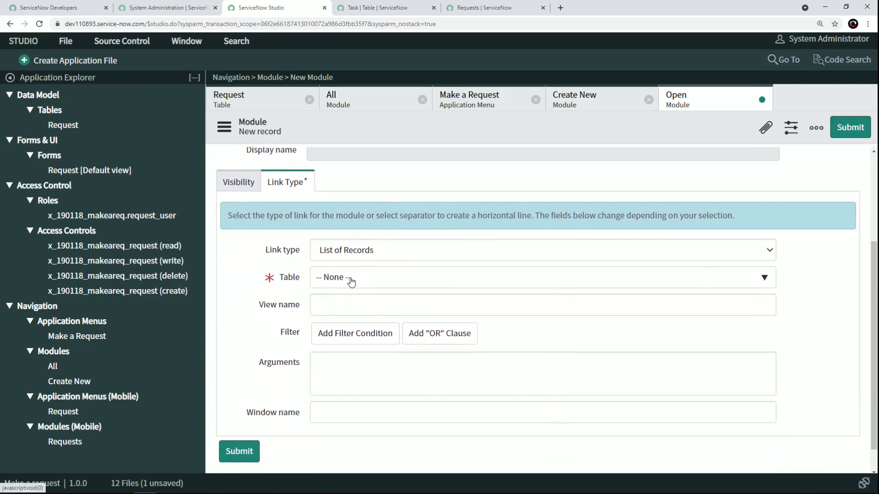
click(351, 280)
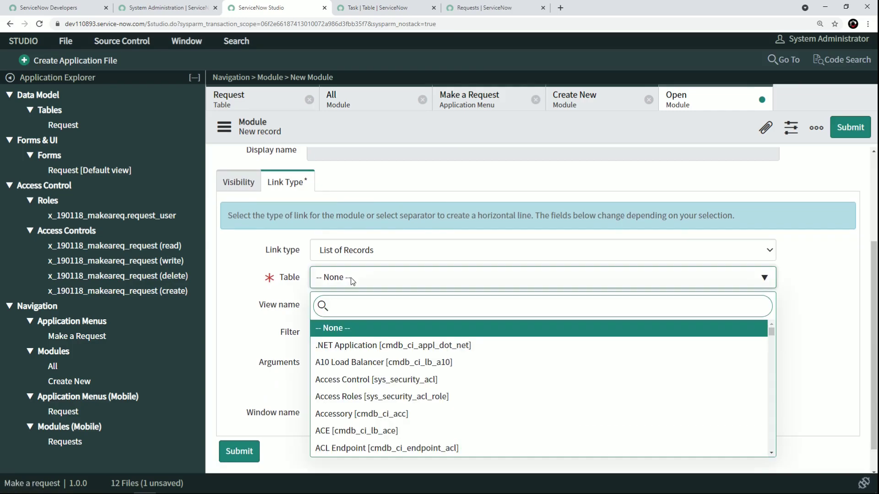
text(makea)
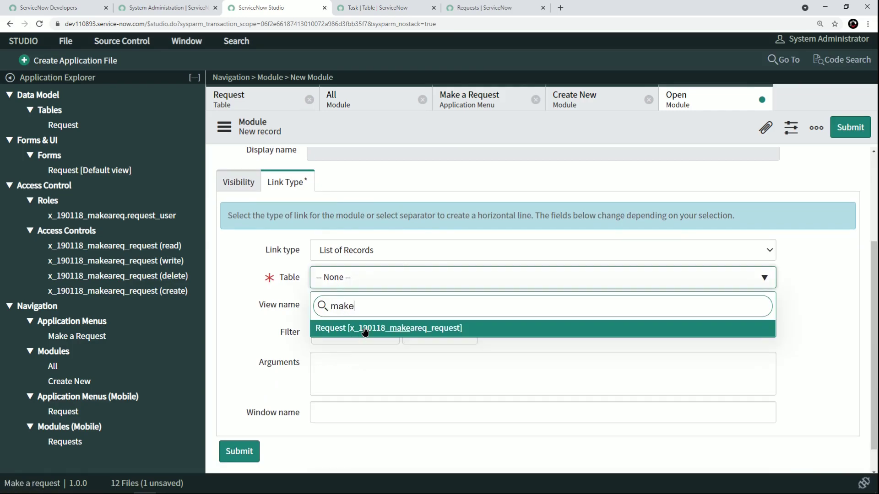
click(361, 329)
click(383, 331)
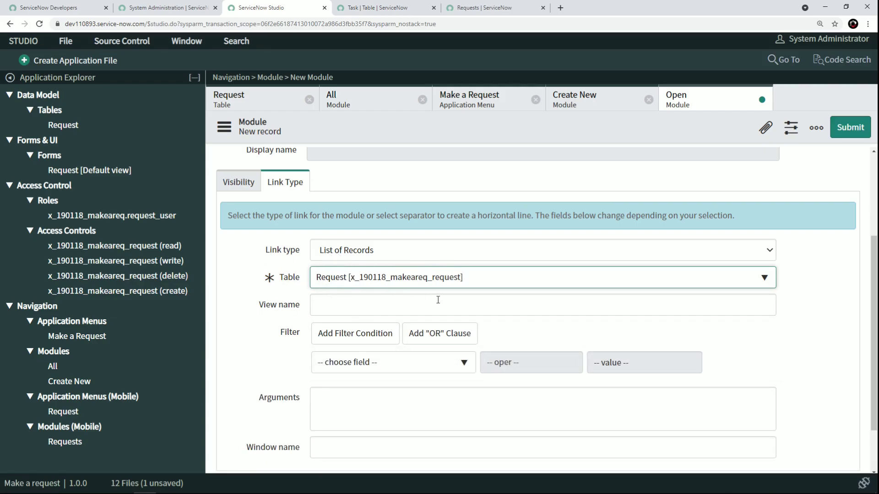
Step: Add a filter condition to the Open module on the State field with the operator "is not one of"
scroll(325, 299, down, 1)
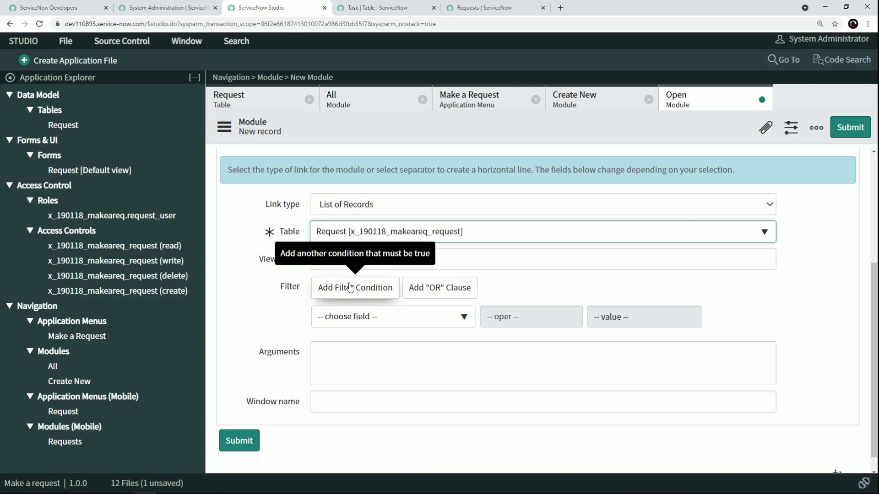
click(353, 320)
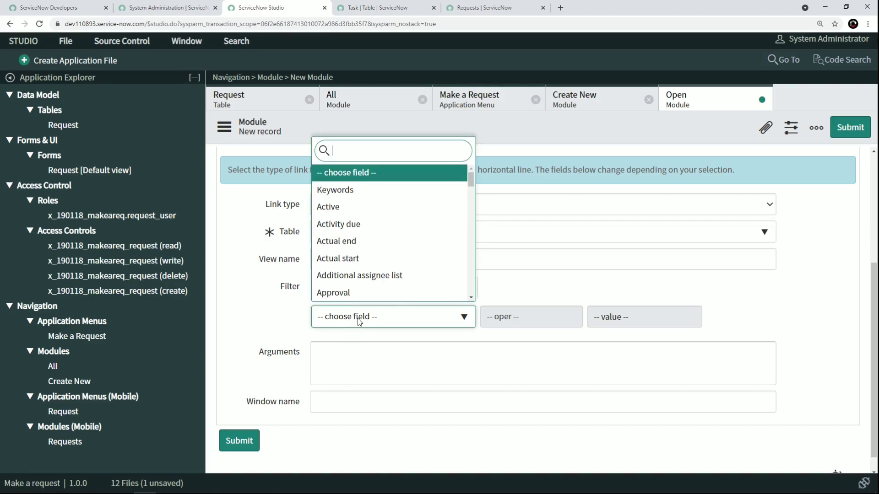
text(state)
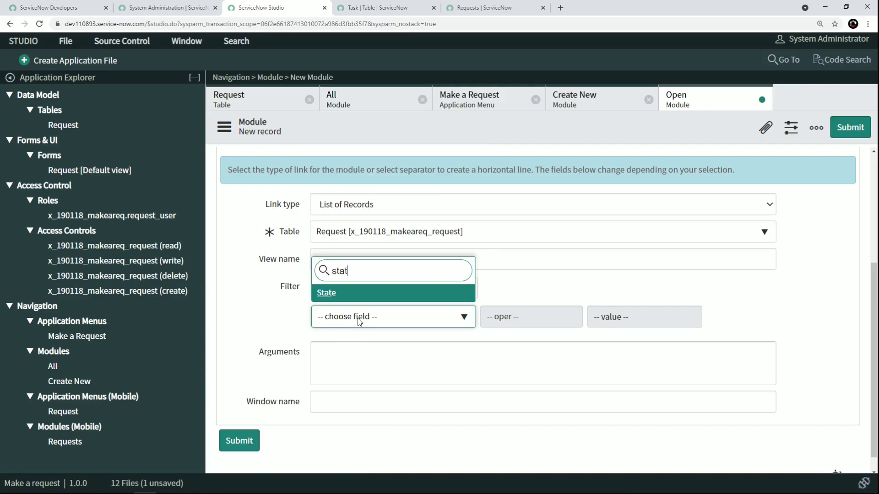
key(Return)
click(530, 317)
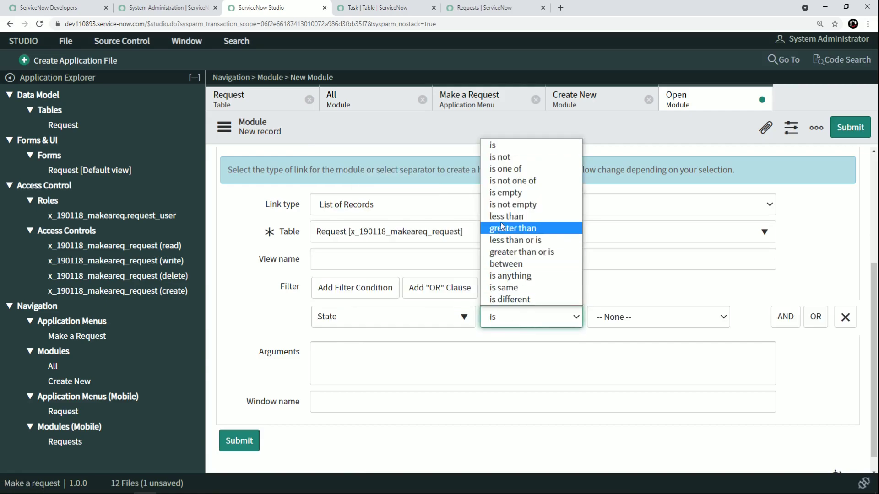
click(521, 183)
Step: Choose Closed Complete, Closed Incomplete and Closed Skipped as the values of the State filter condition
scroll(650, 321, down, 1)
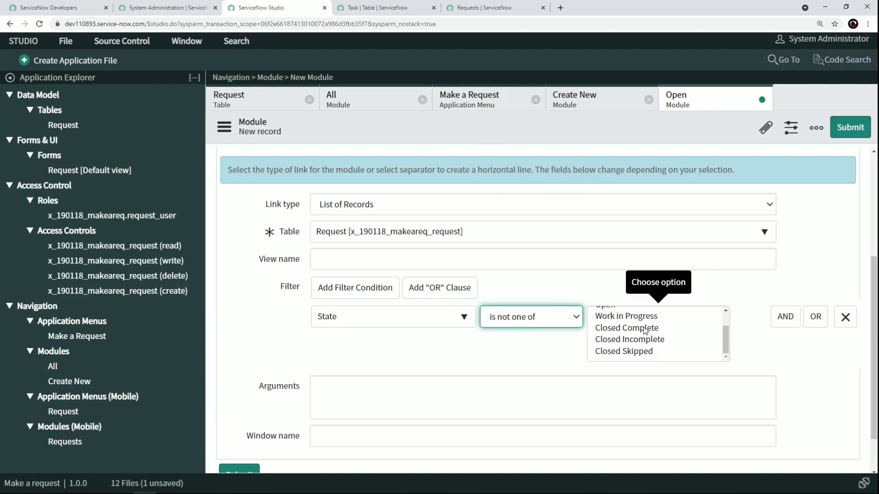
click(646, 328)
ctrl+click(647, 340)
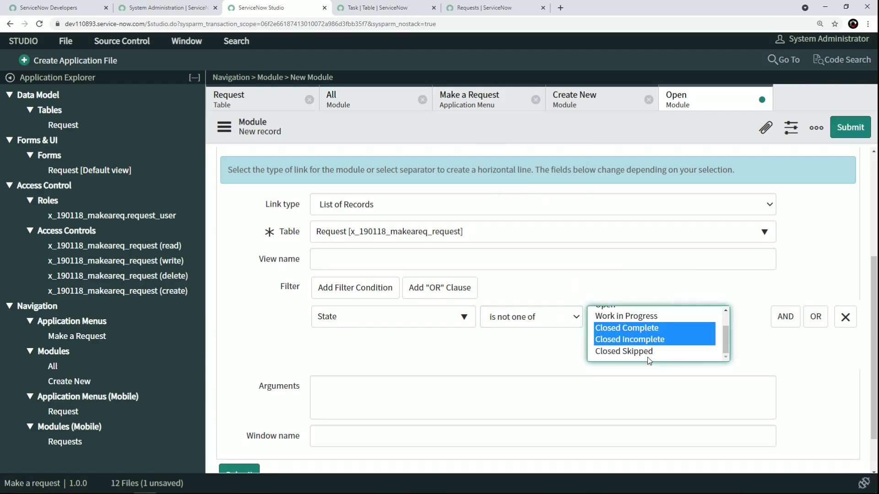
ctrl+click(646, 351)
scroll(646, 354, up, 5)
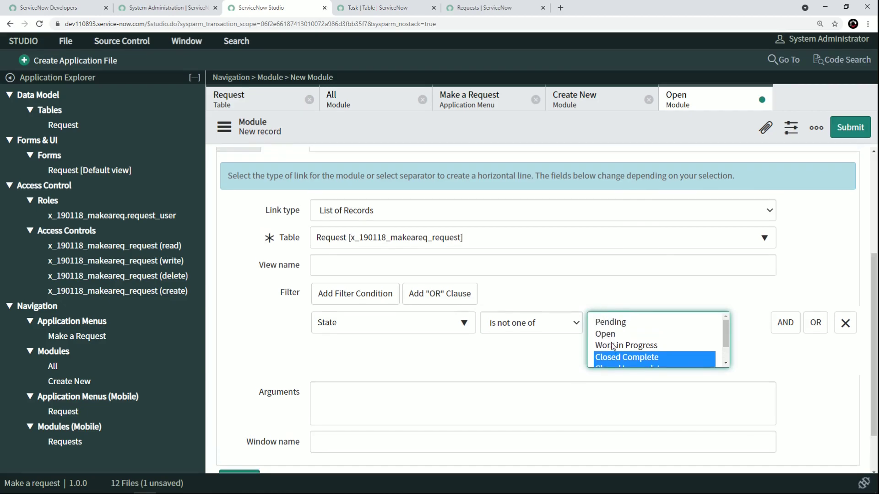
scroll(645, 348, down, 2)
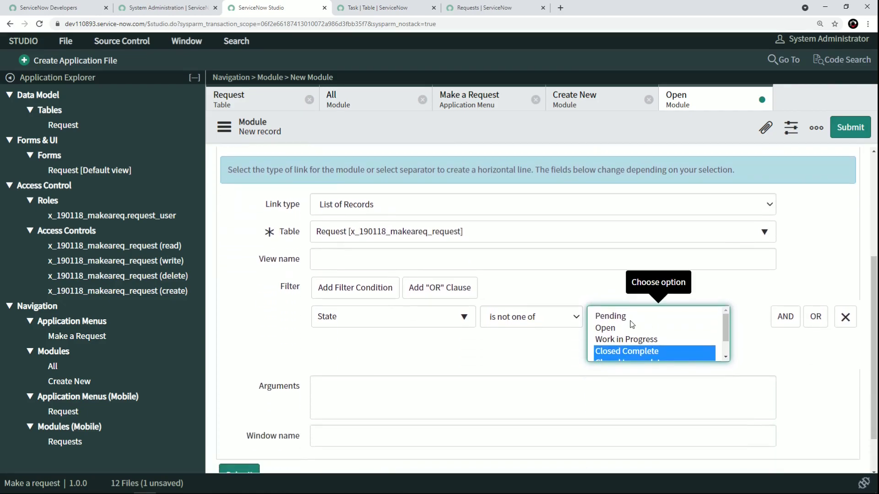
shift+click(634, 320)
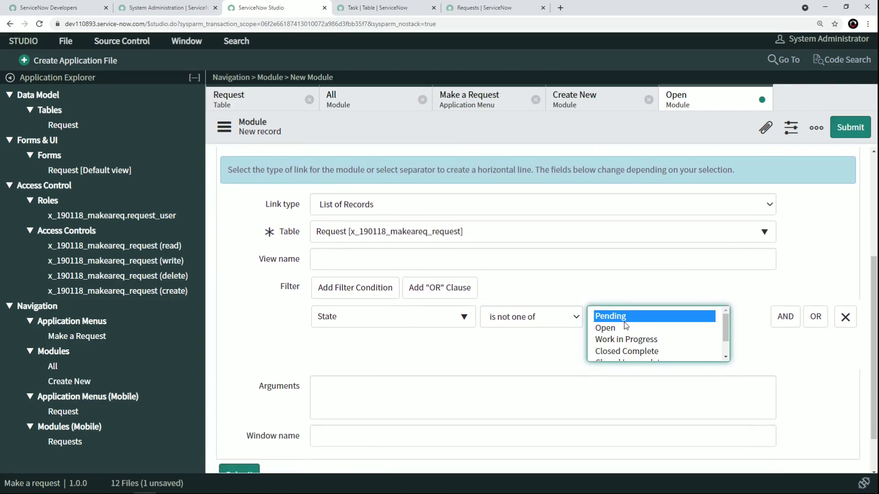
click(626, 328)
click(628, 340)
scroll(659, 342, down, 2)
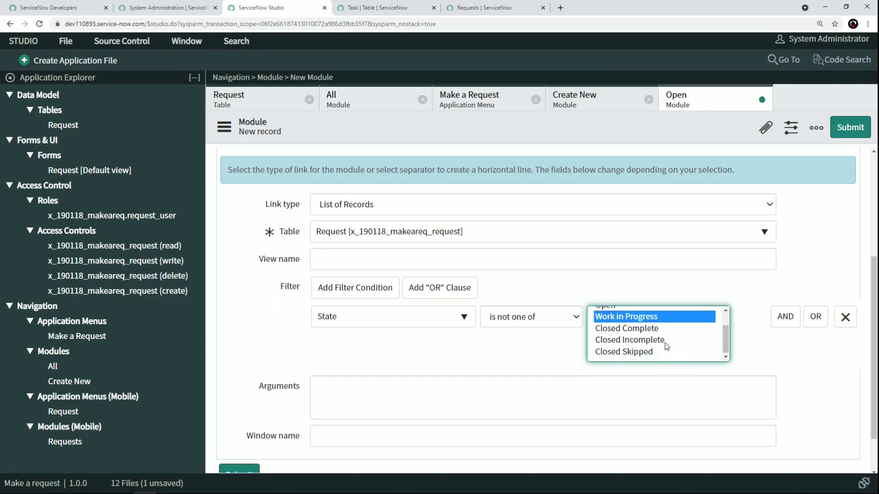
Step: Set the State filter values to the three closed states, Closed Complete through Closed Skipped, and save the Open module
click(643, 338)
shift+click(643, 354)
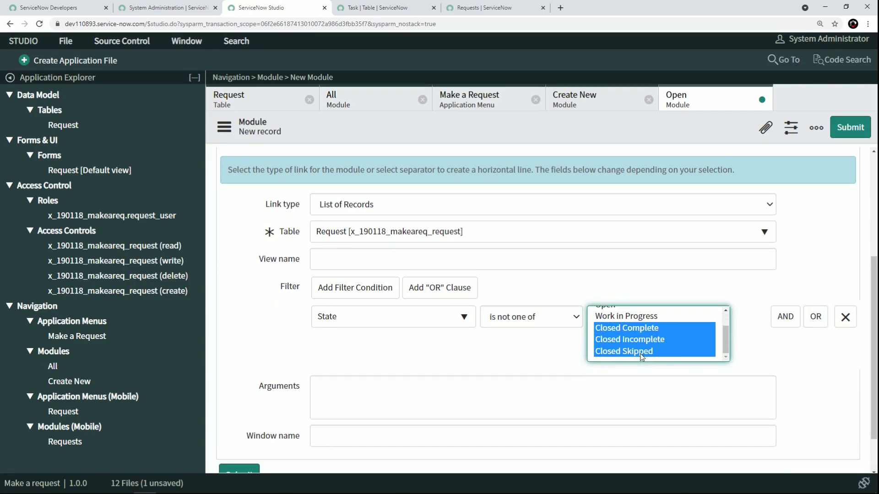
scroll(414, 318, up, 4)
right_click(455, 133)
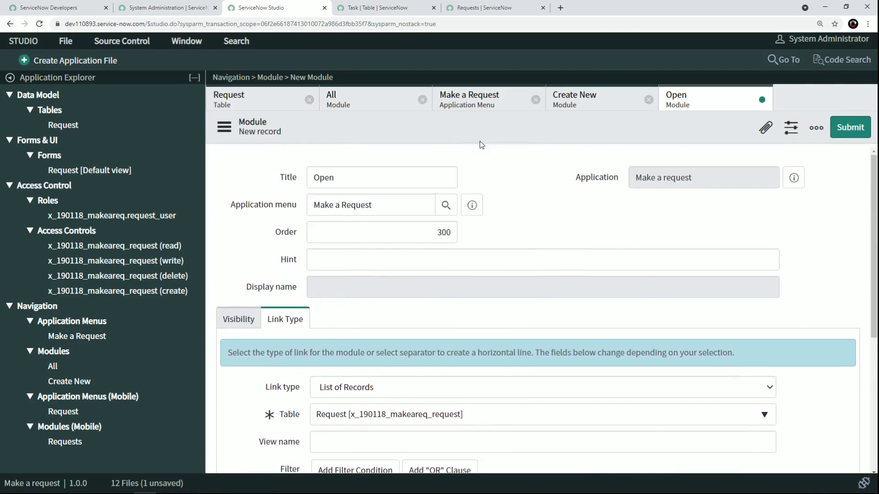
click(481, 141)
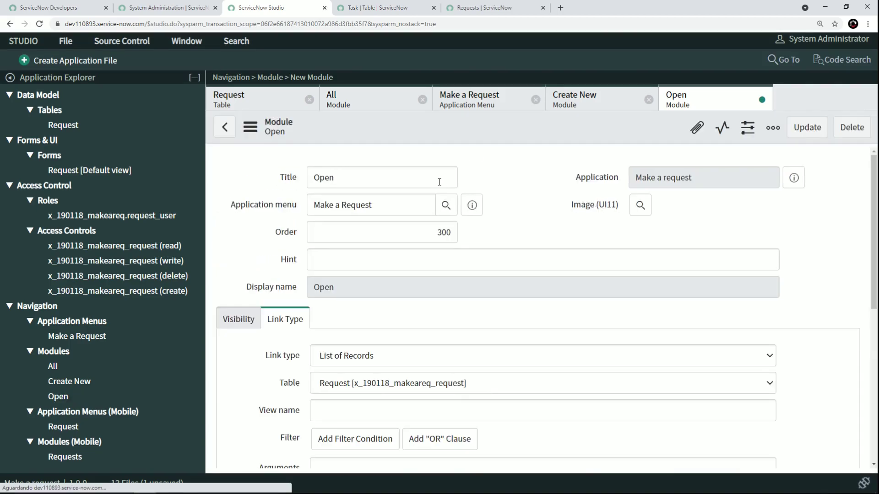
Step: Open the All, Create New and Open module records in turn to check them in Studio
click(73, 370)
click(91, 383)
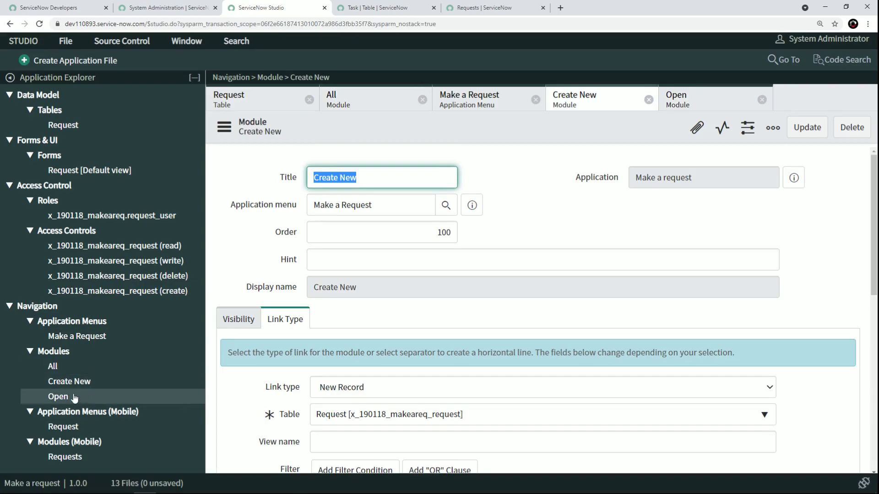
click(78, 397)
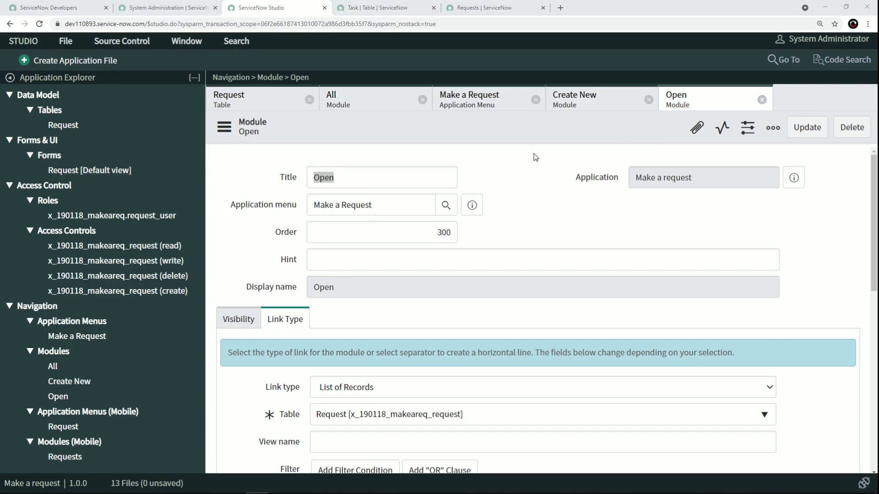
Step: Switch to the Requests browser page, reload it and filter the navigator by "Make a Request" to list the application's modules
click(412, 8)
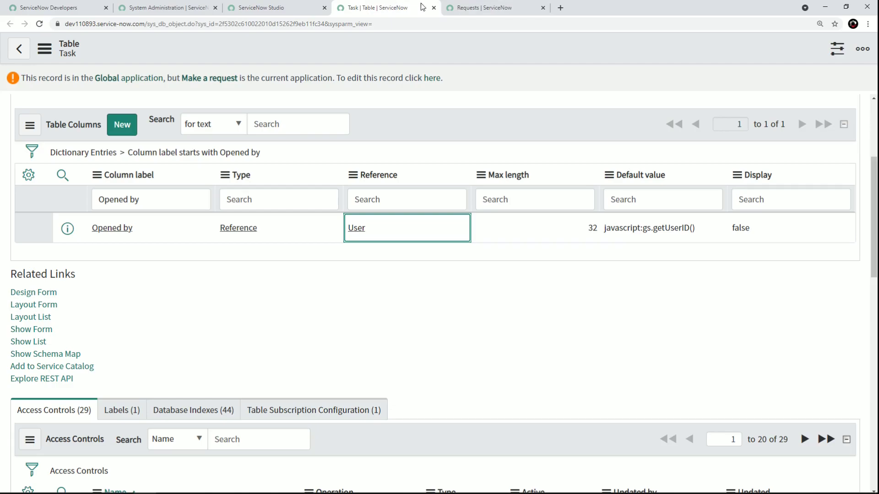
click(466, 4)
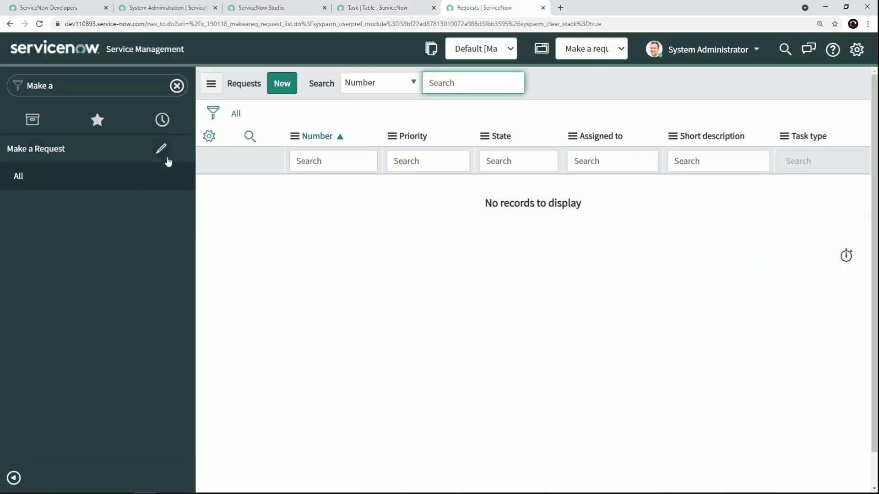
click(40, 25)
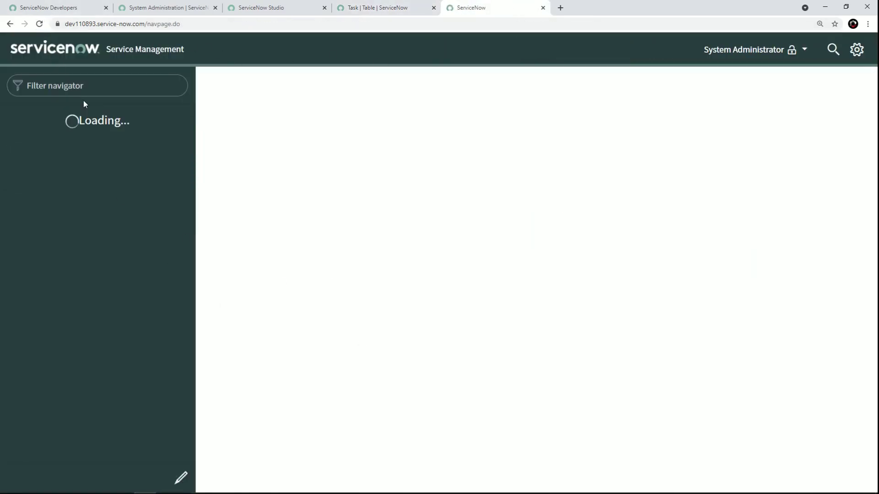
text(Make a Requ)
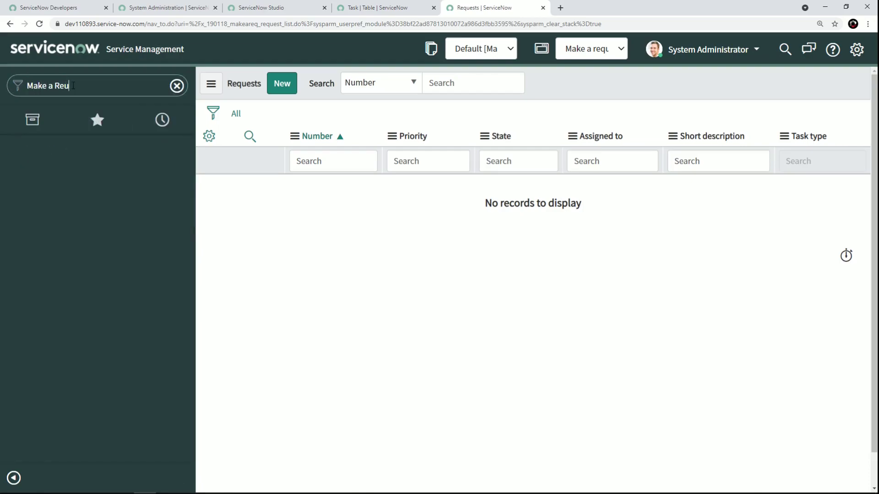
text(est)
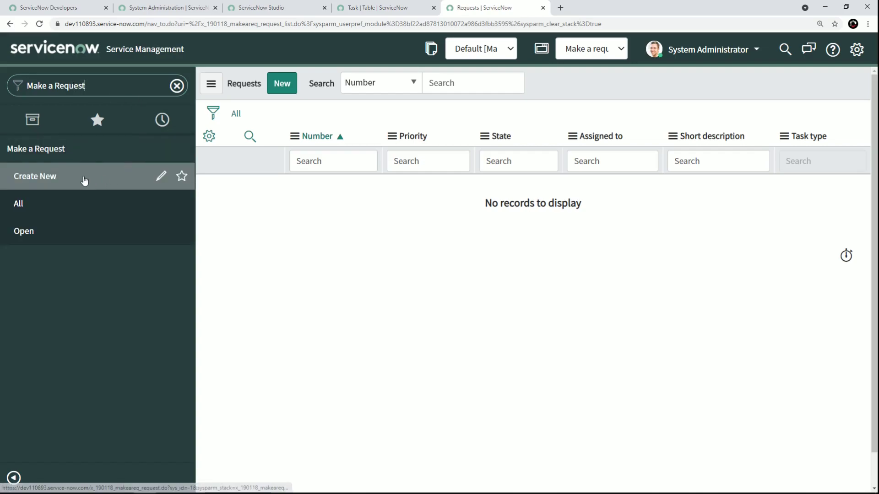
click(29, 149)
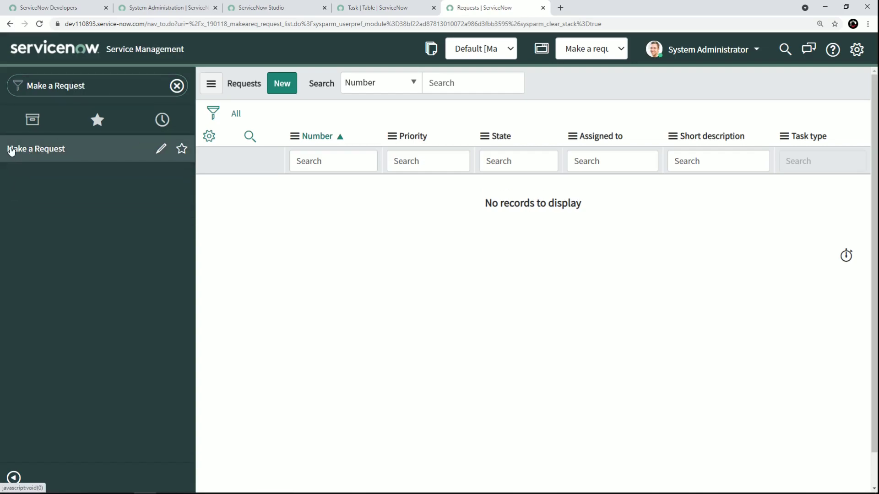
click(39, 155)
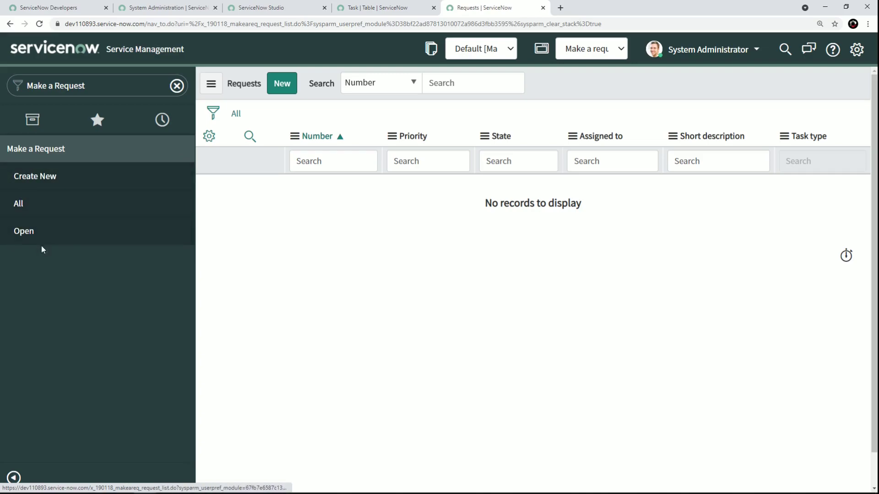
Step: Test the Create New, All and Open modules in turn, and display the filter conditions of the Open list
click(38, 180)
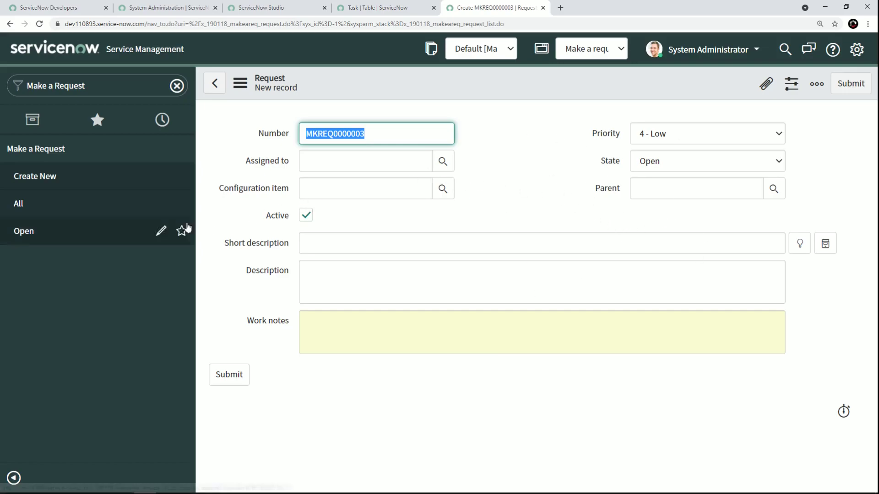
click(36, 204)
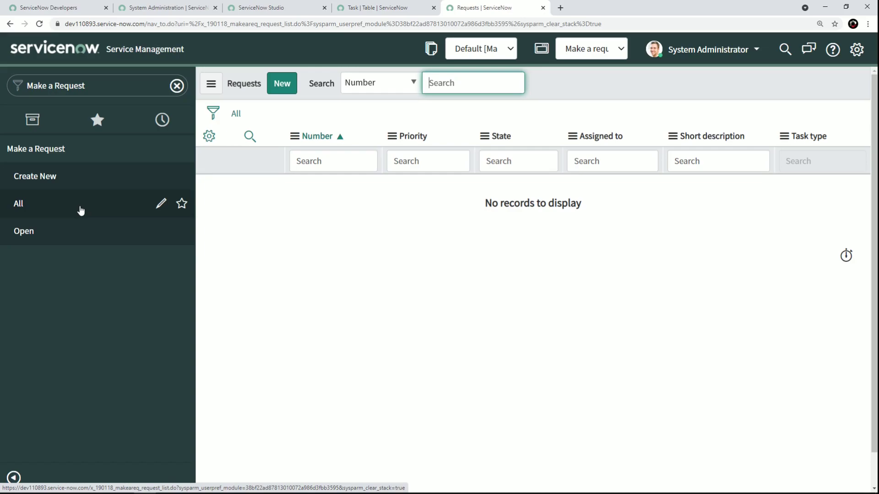
click(37, 237)
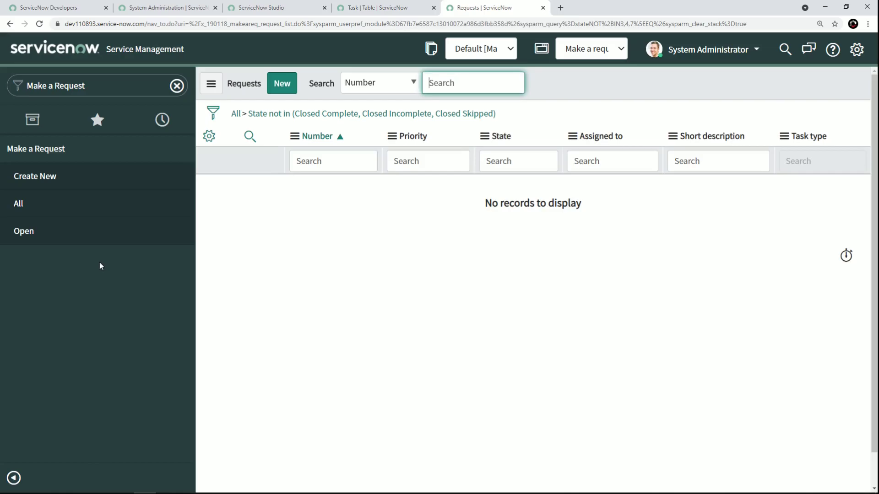
click(213, 113)
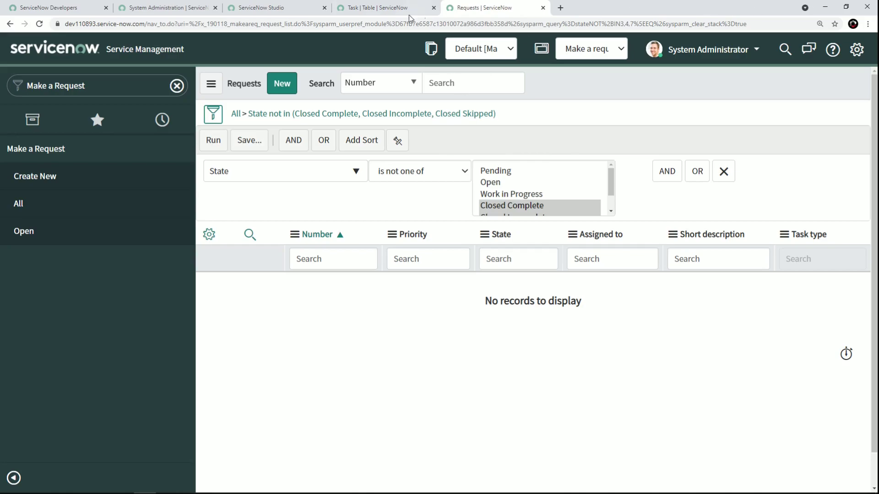
Step: Create and save a new request with the short description "State = Open" and the state Open
click(64, 183)
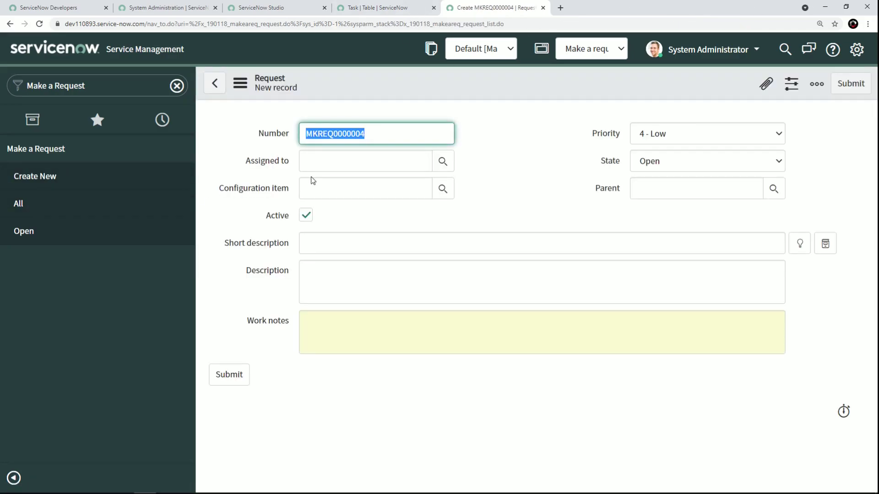
text(S)
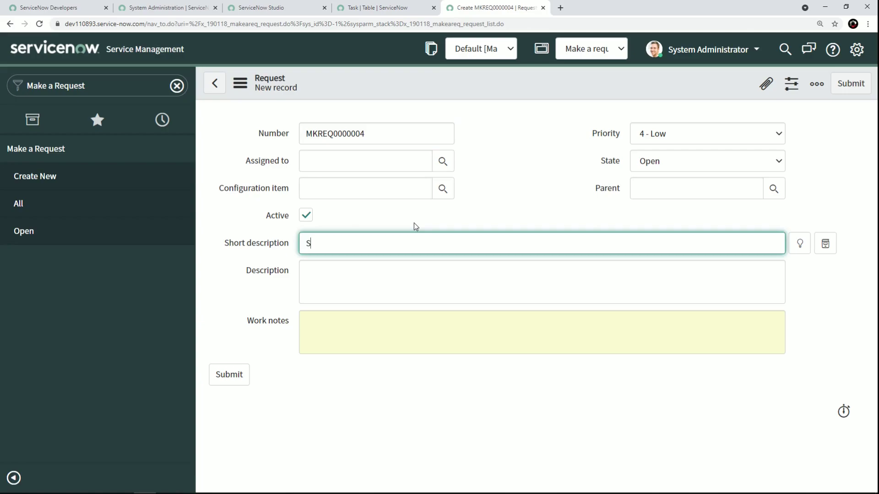
text(tate = Open)
click(665, 167)
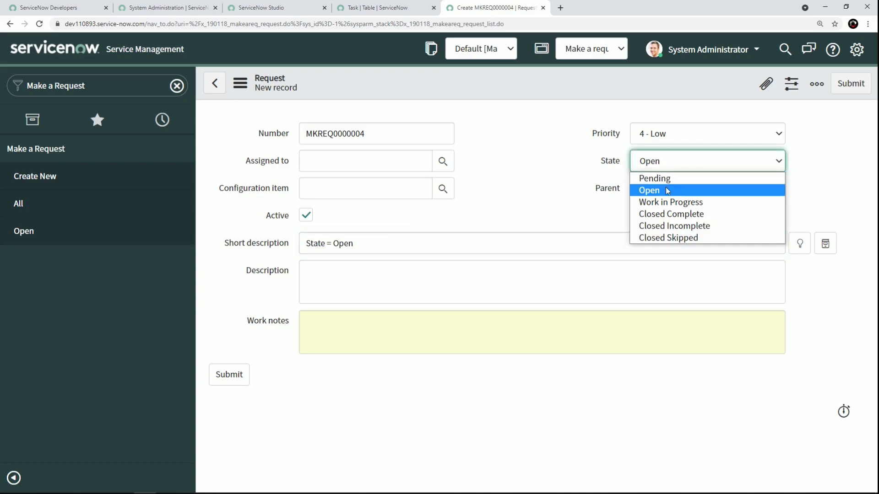
click(665, 190)
right_click(480, 81)
click(508, 87)
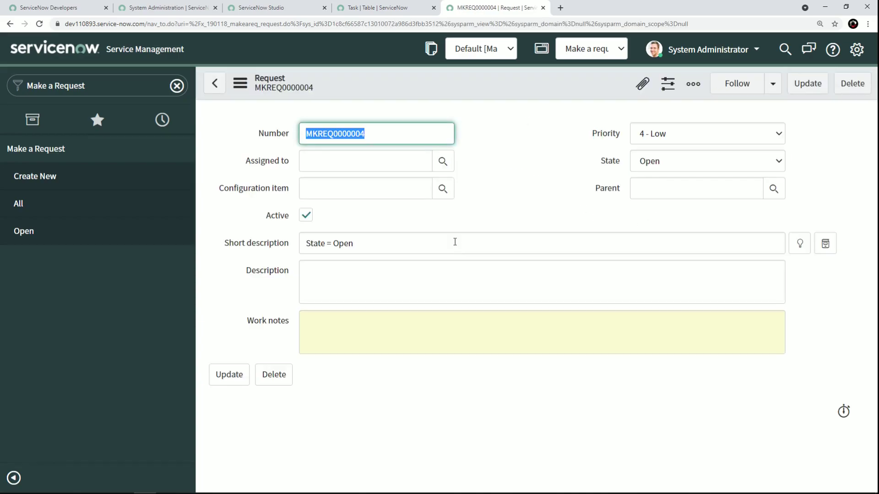
Step: Create and save another request with the short description "State = Closed Completed" and the state Closed Complete, and check its number
click(77, 176)
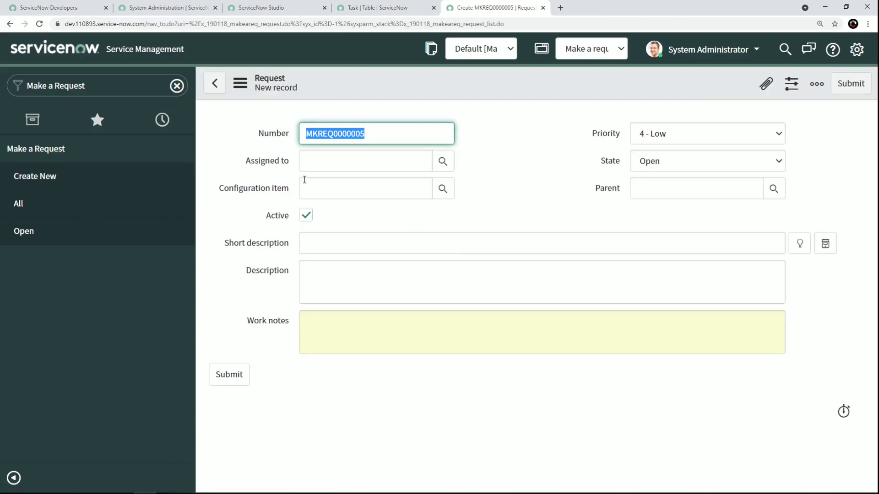
click(317, 242)
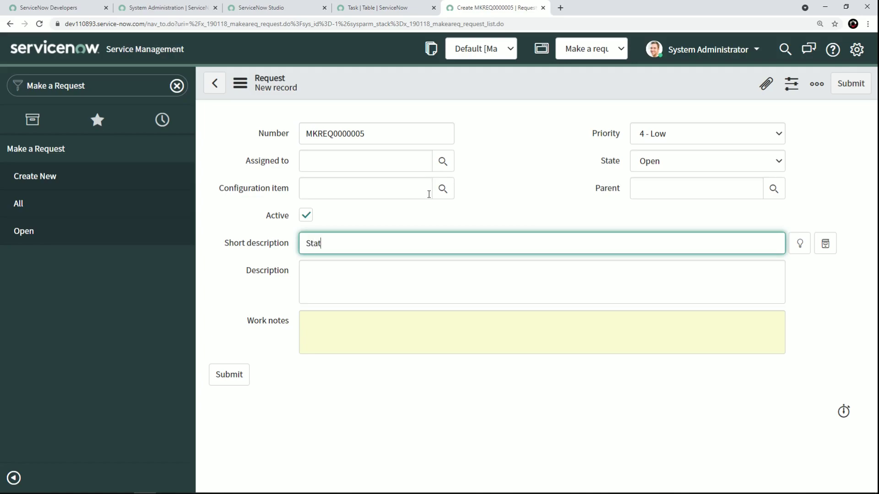
text(State = Closed Completed)
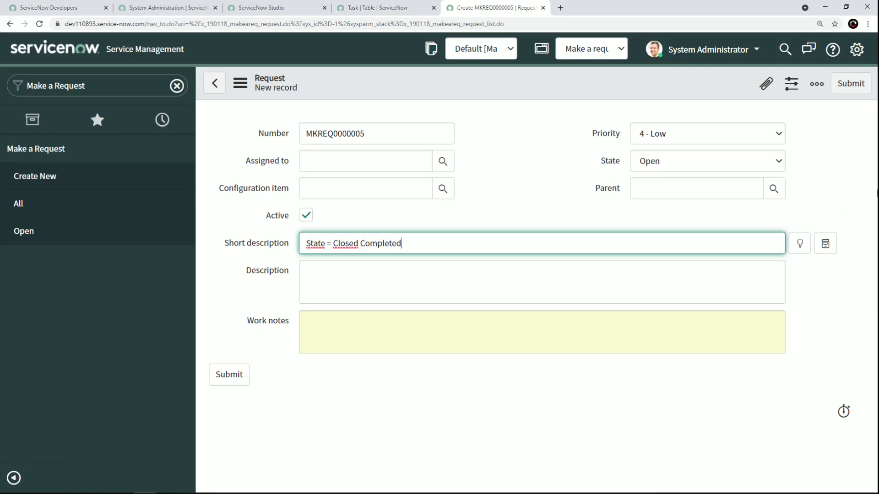
click(663, 161)
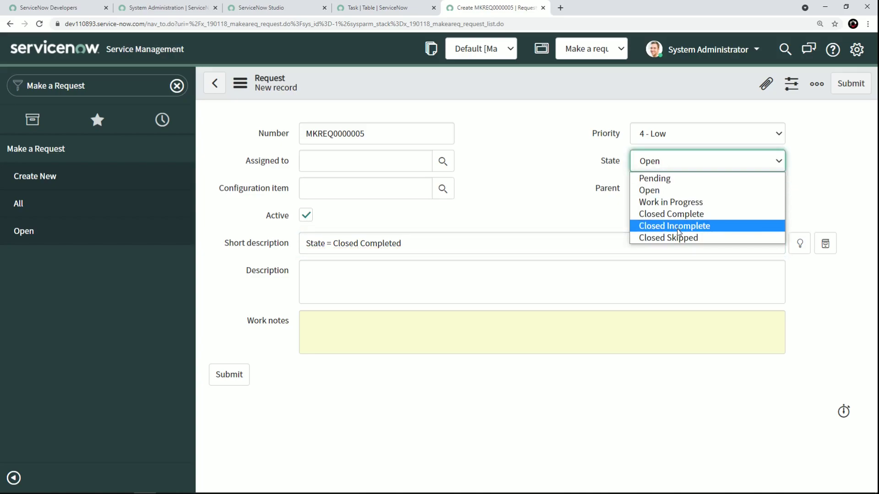
click(674, 215)
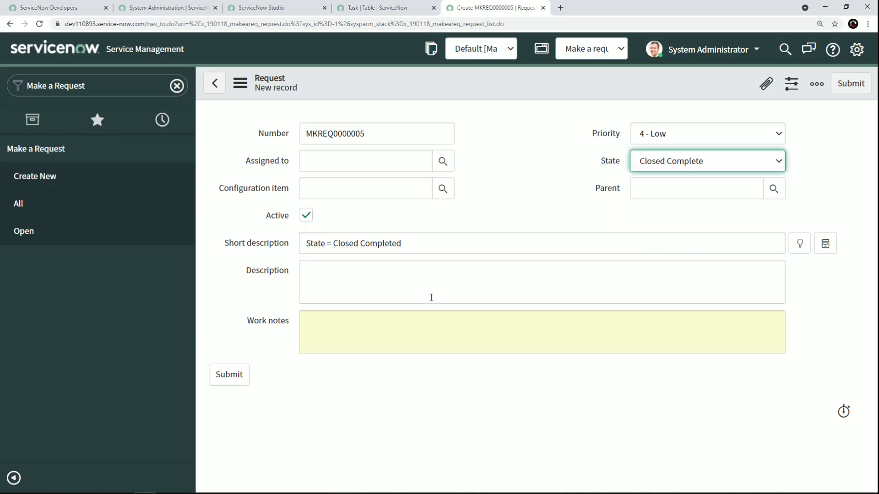
right_click(437, 86)
click(448, 93)
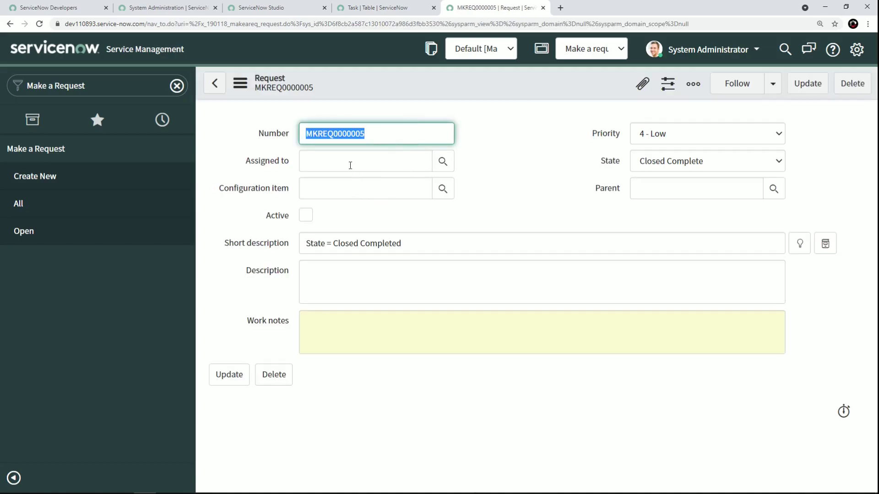
double_click(273, 134)
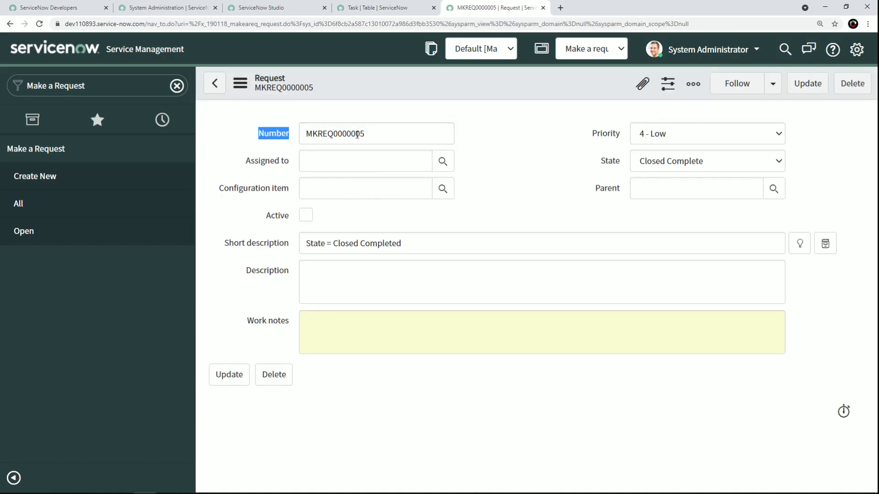
drag(308, 133, 361, 137)
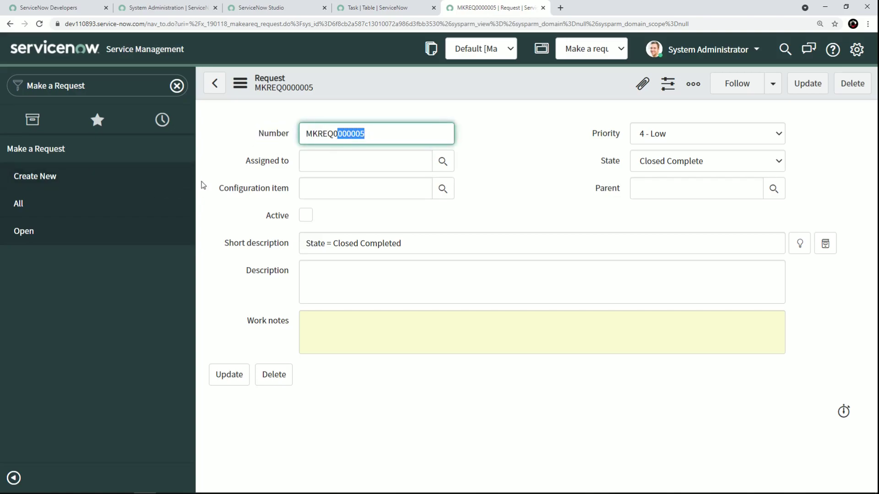
Step: Create and save a third request with the short description "State = Closed Incompleted" and the state Closed Incomplete
click(60, 179)
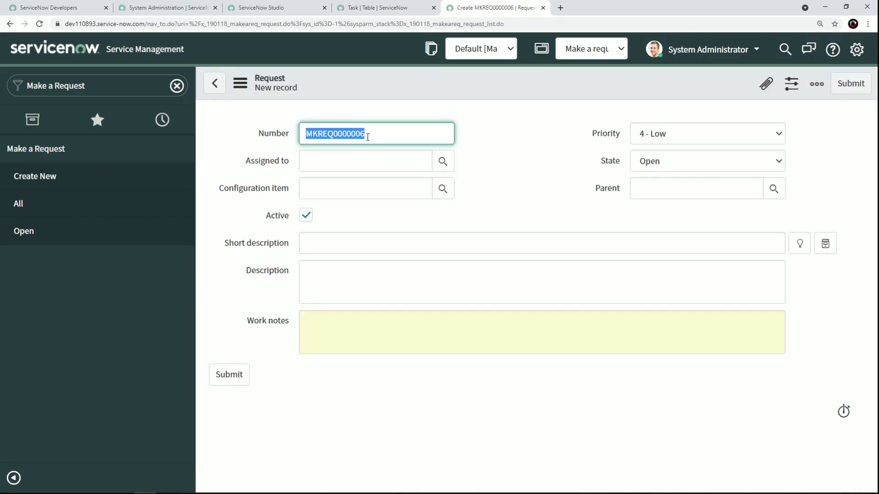
click(321, 243)
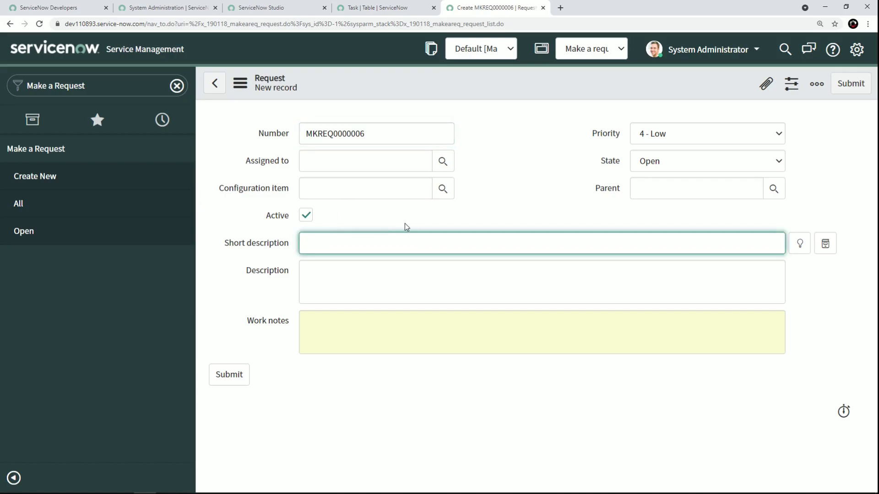
text(State =- Cl)
key(BackSpace)
key(BackSpace)
key(BackSpace)
key(BackSpace)
text(Closed Incompleted)
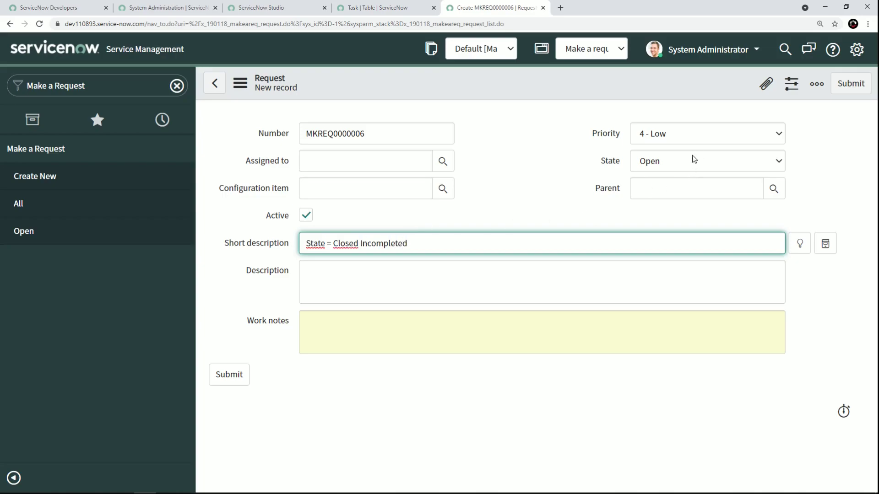
click(694, 159)
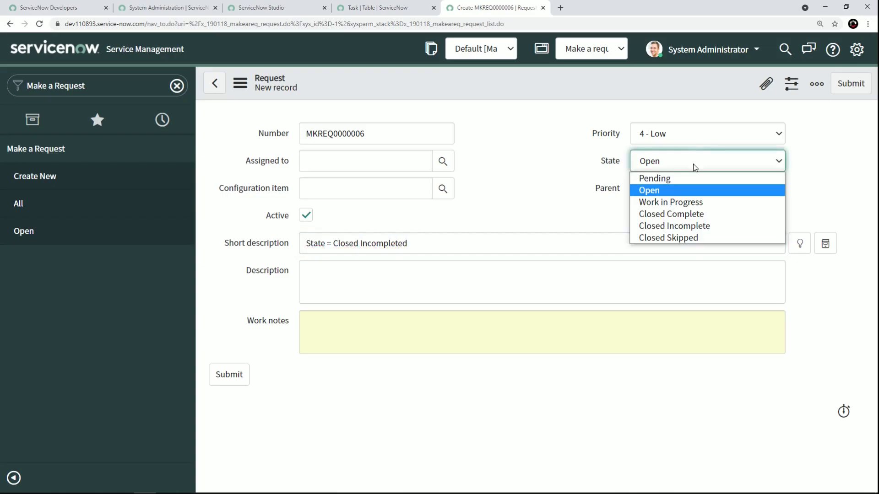
click(706, 228)
right_click(371, 82)
click(395, 92)
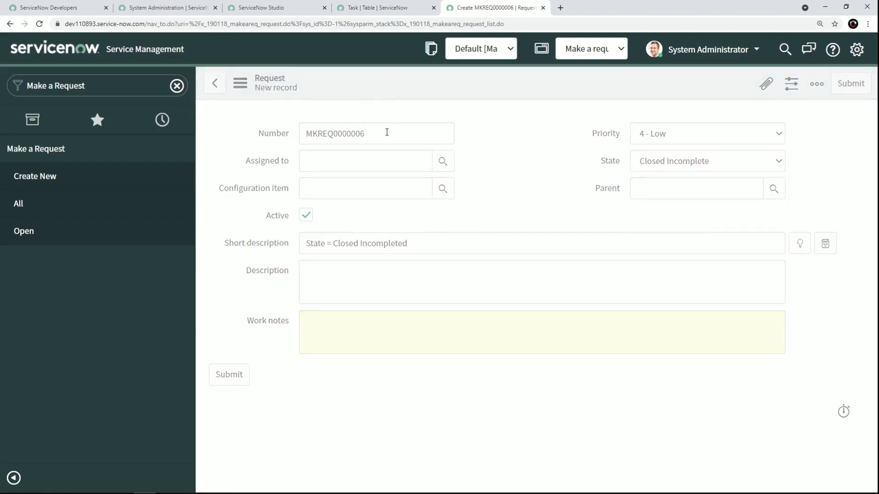
Step: Check the states of the requests in the All list and compare them with those in the Open list
click(37, 204)
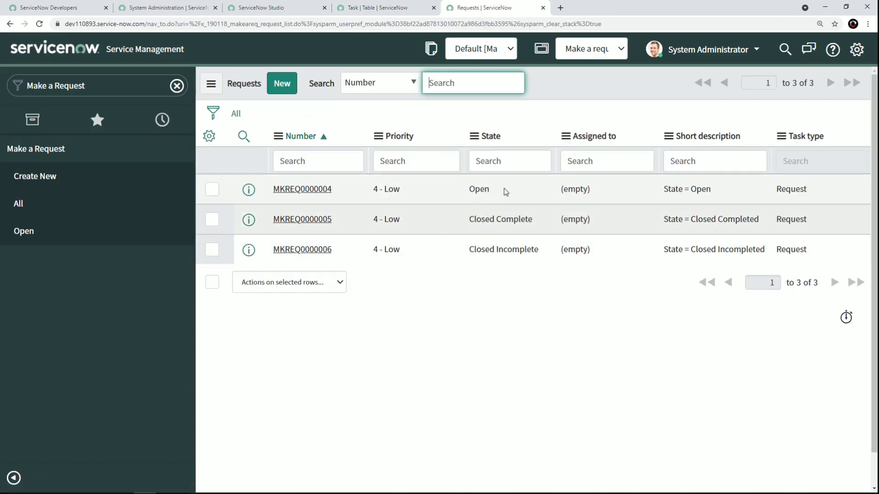
click(506, 192)
click(496, 237)
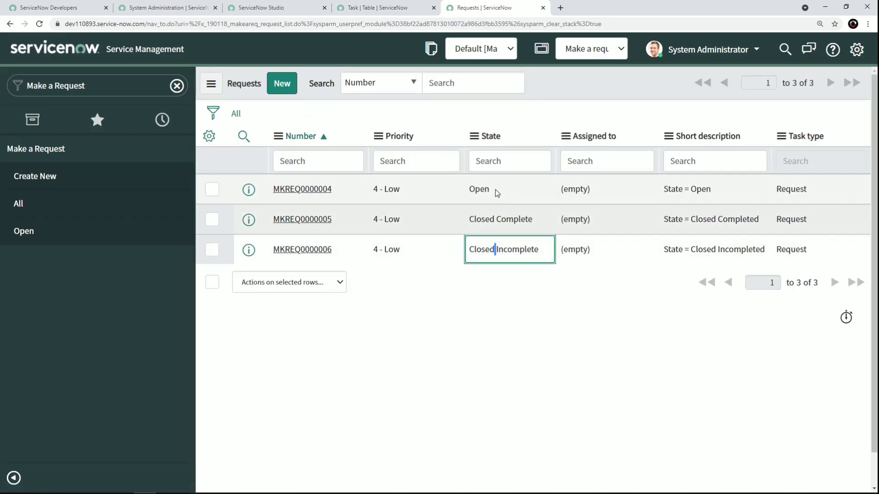
click(497, 191)
click(503, 219)
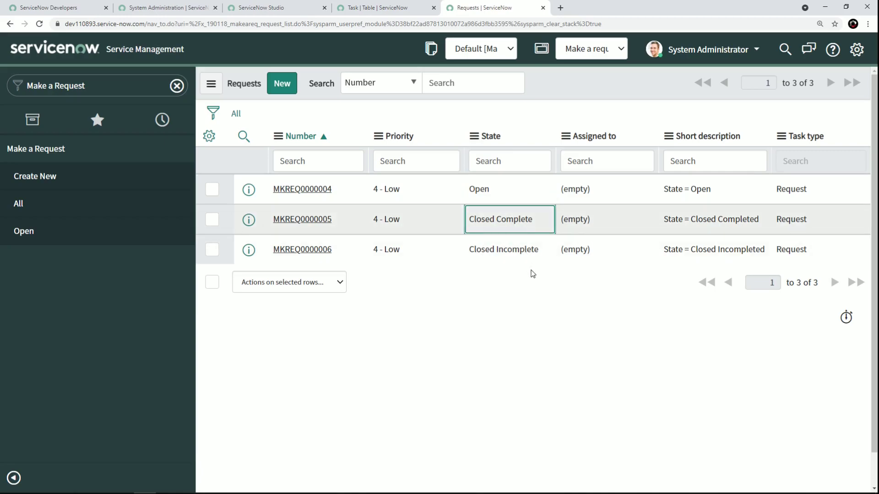
click(48, 238)
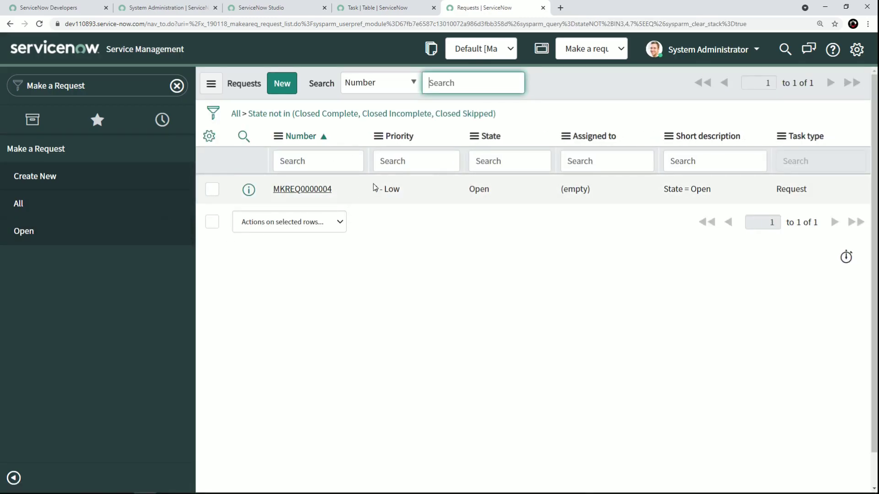
click(501, 196)
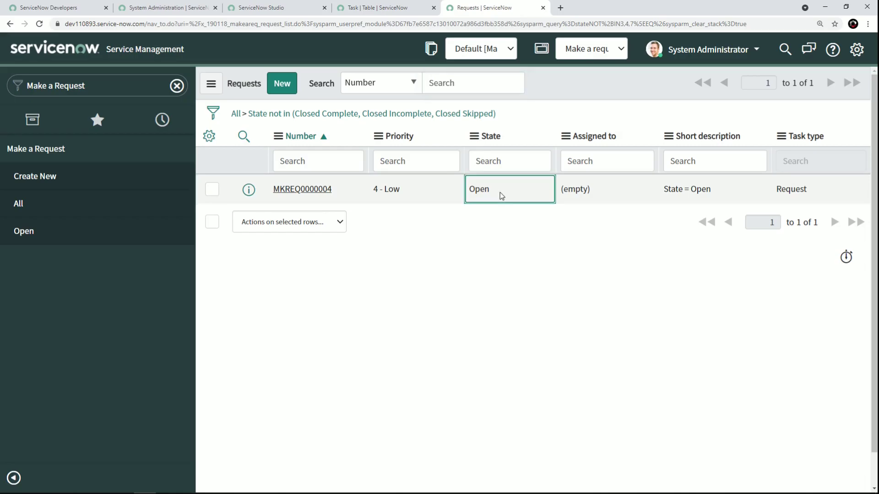